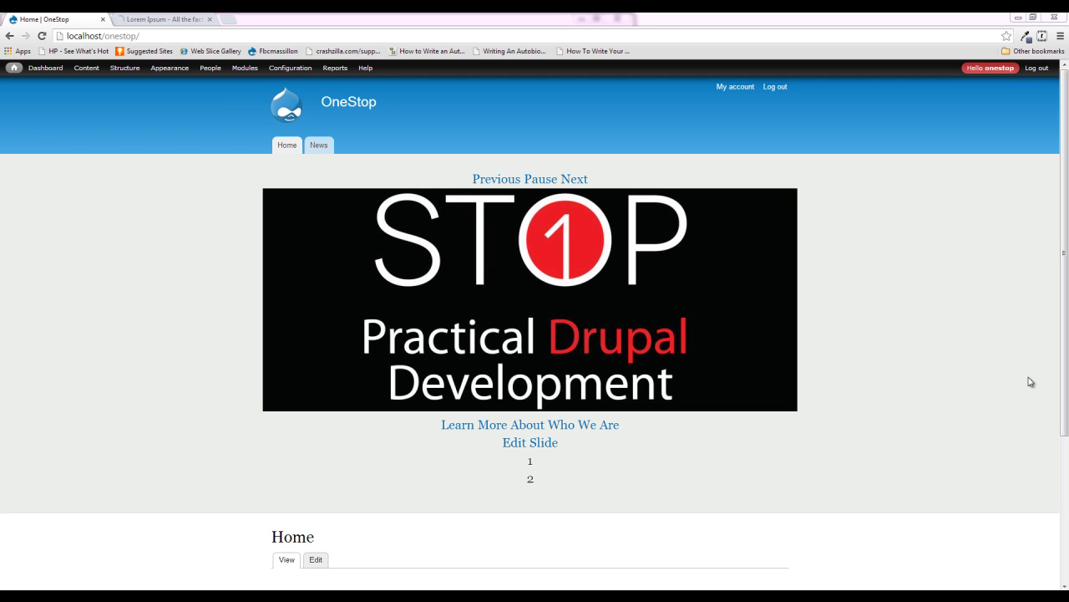
Start a new content type and name it "About"
mouse_move(133, 81)
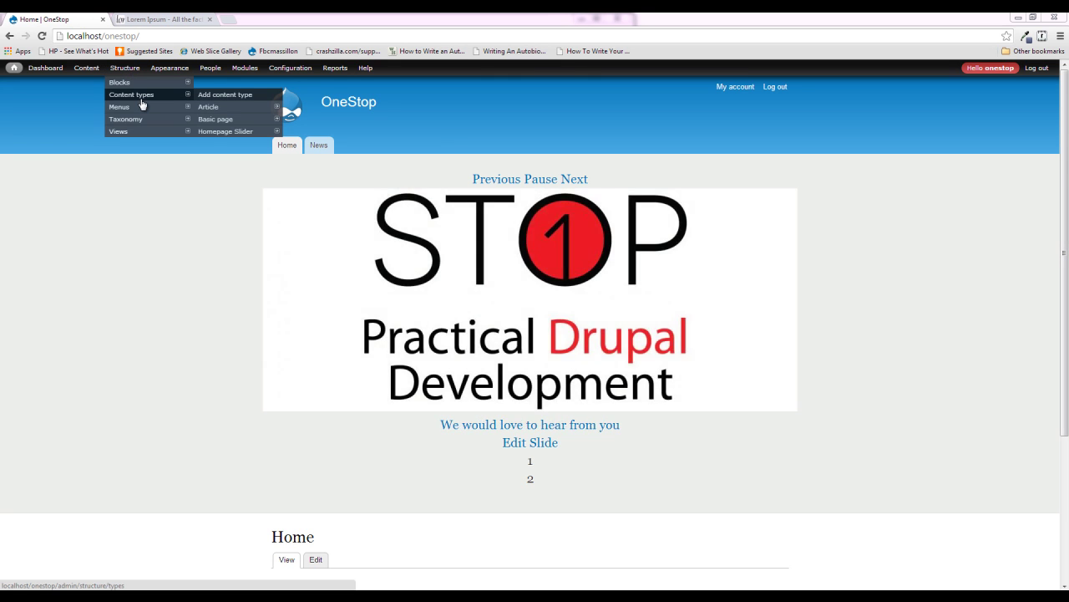
click(234, 98)
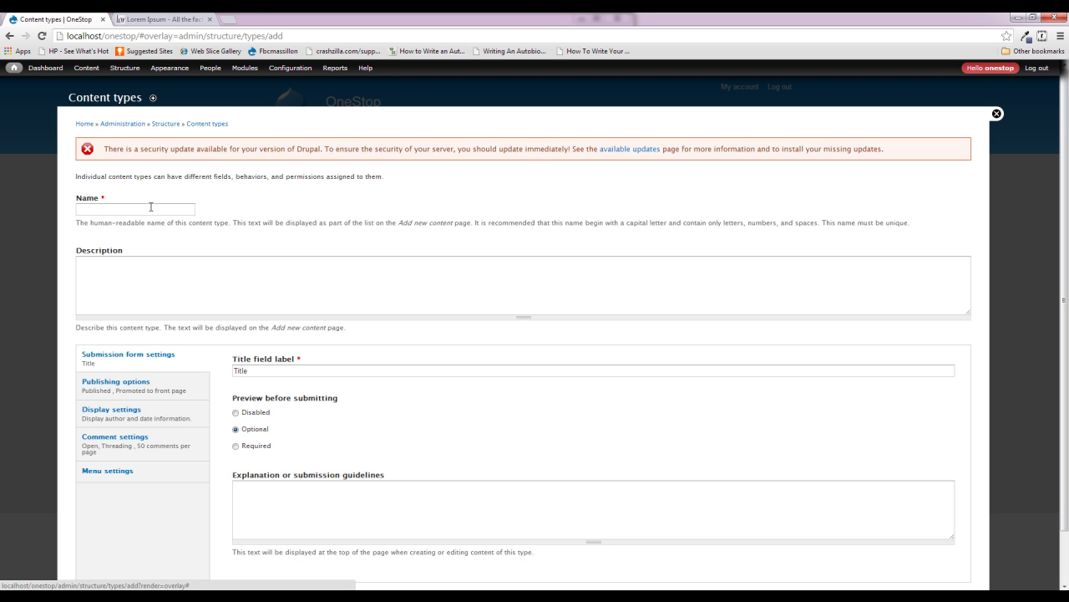
click(151, 209)
text(About)
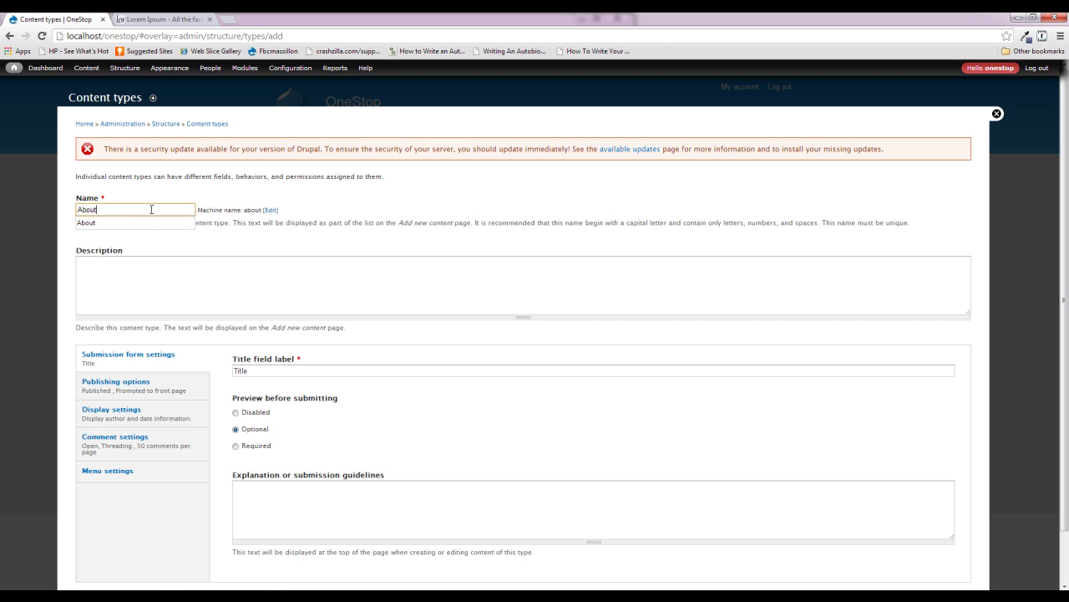
Enter the description "Content of this type will be posted to the about section of the site"
key(Tab)
key(Tab)
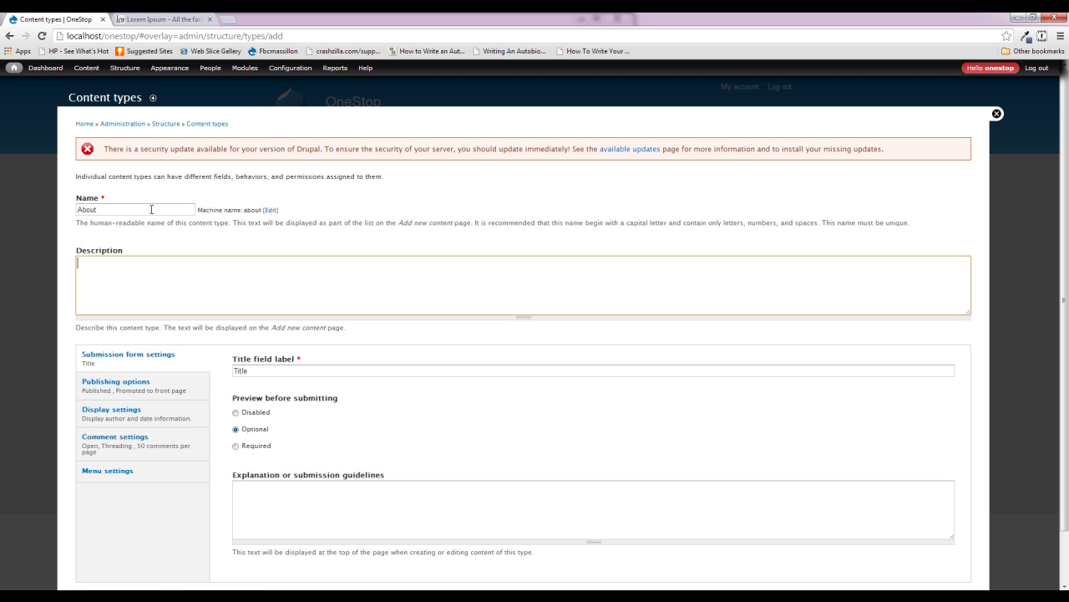
text(Content of this type will be poisted to the h)
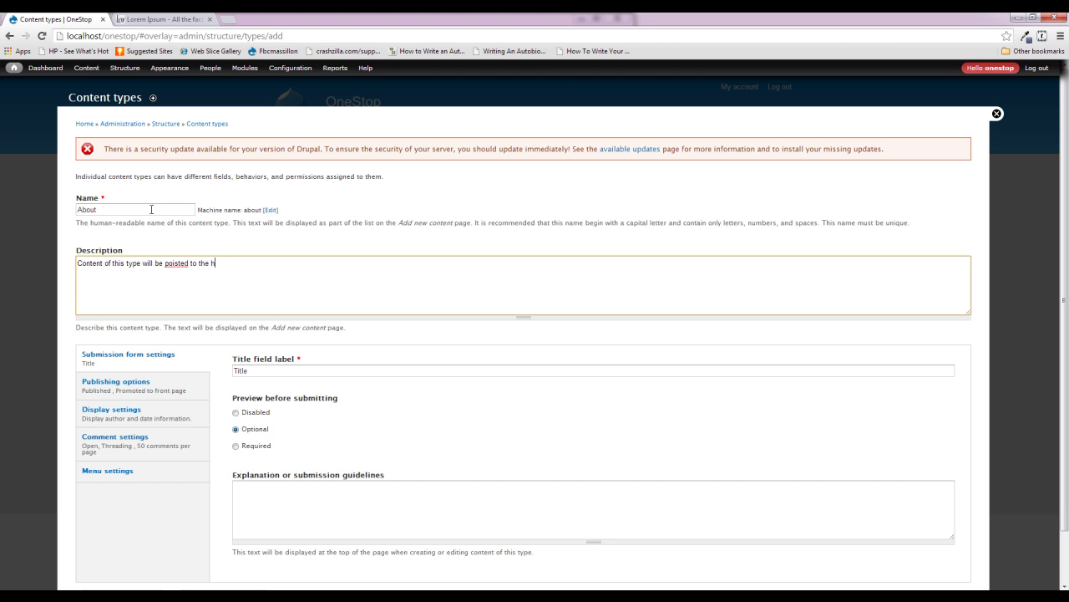
key(BackSpace)
text(about section of the sites)
key(BackSpace)
key(BackSpace)
text(o)
key(Delete)
Turn off promotion to the front page and the display of author and date information for the content type
click(134, 385)
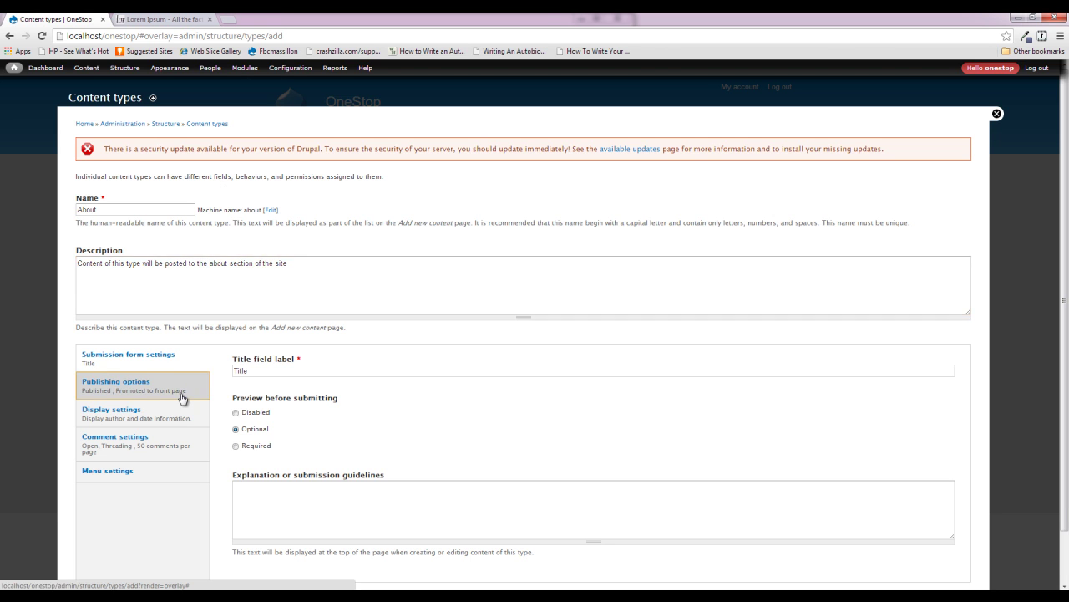
click(265, 391)
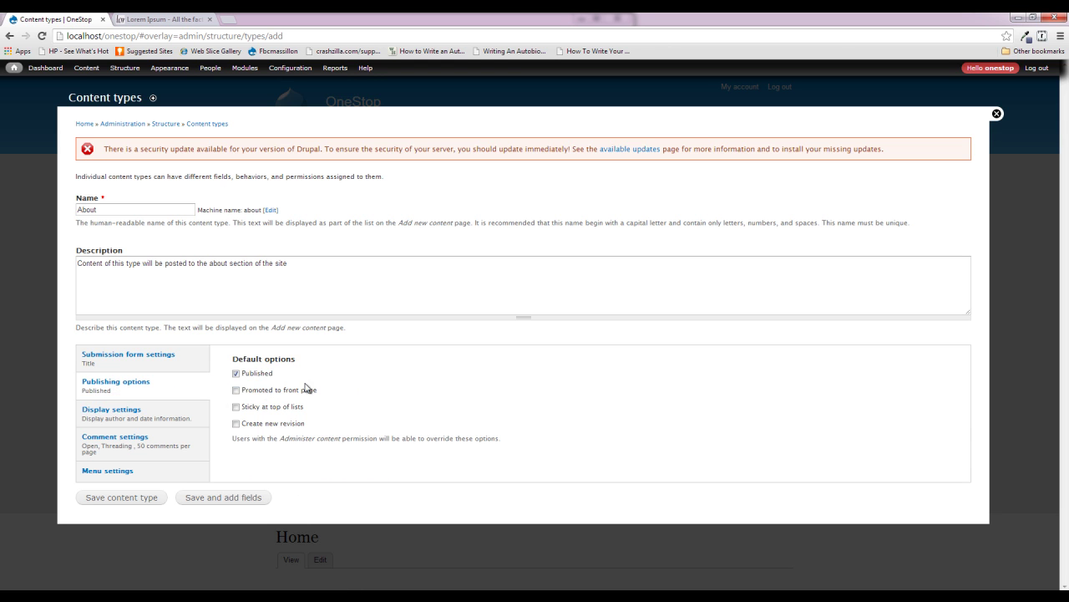
click(167, 421)
click(274, 363)
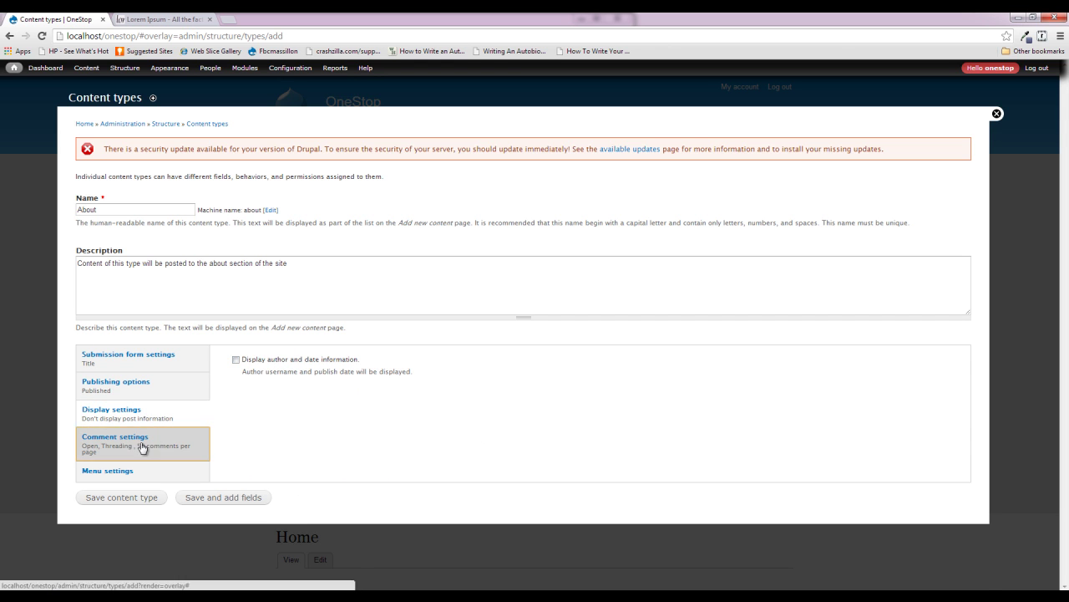
Set the default comment setting for new content to Closed
click(205, 444)
click(255, 373)
click(247, 391)
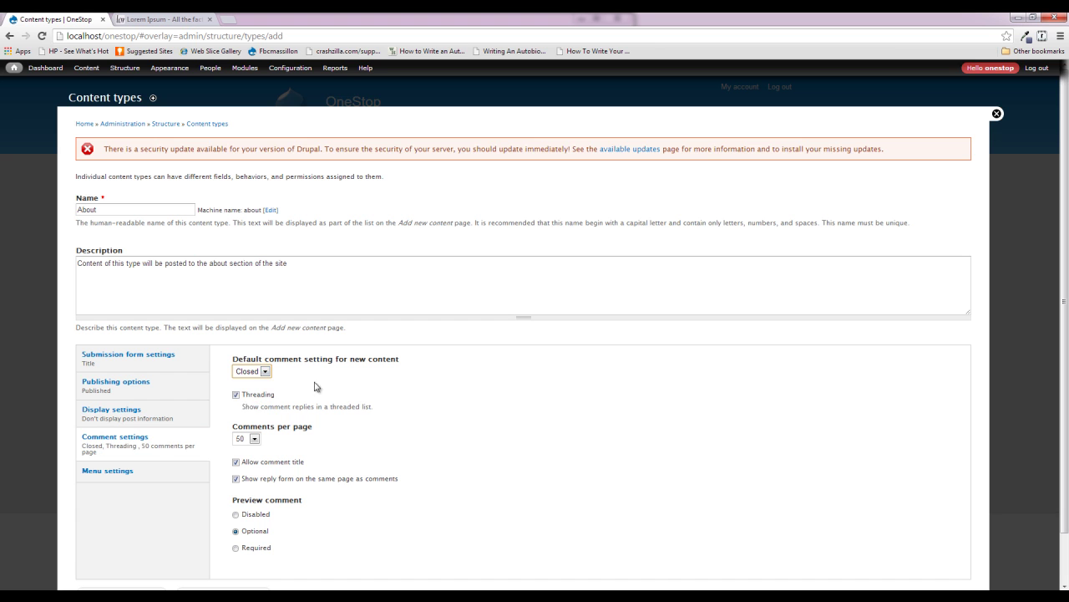
Remove Main menu from the available menus and save the content type, continuing to its fields
click(150, 470)
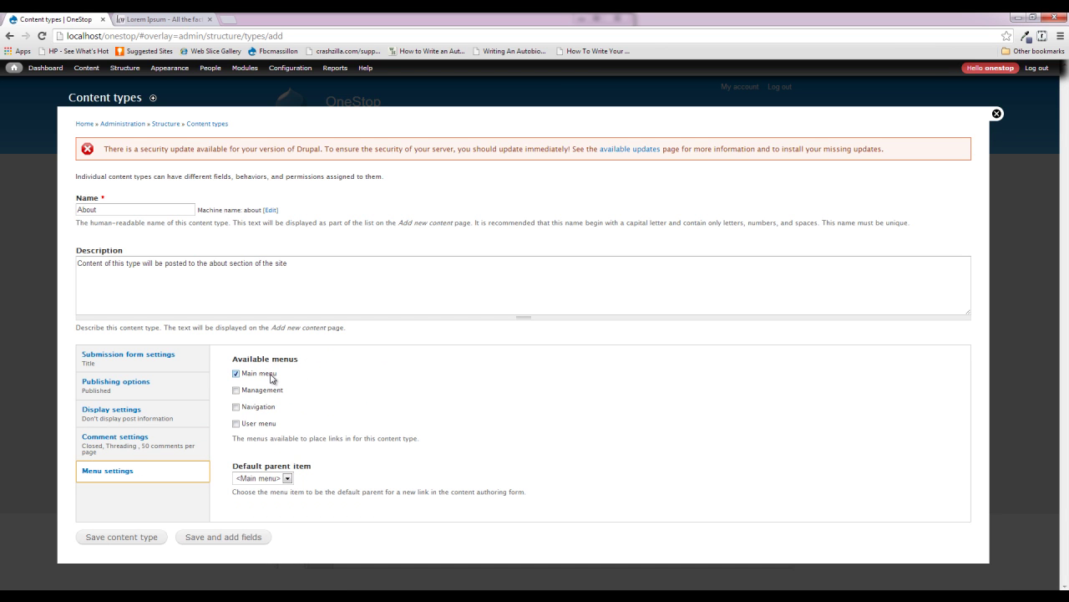
click(271, 376)
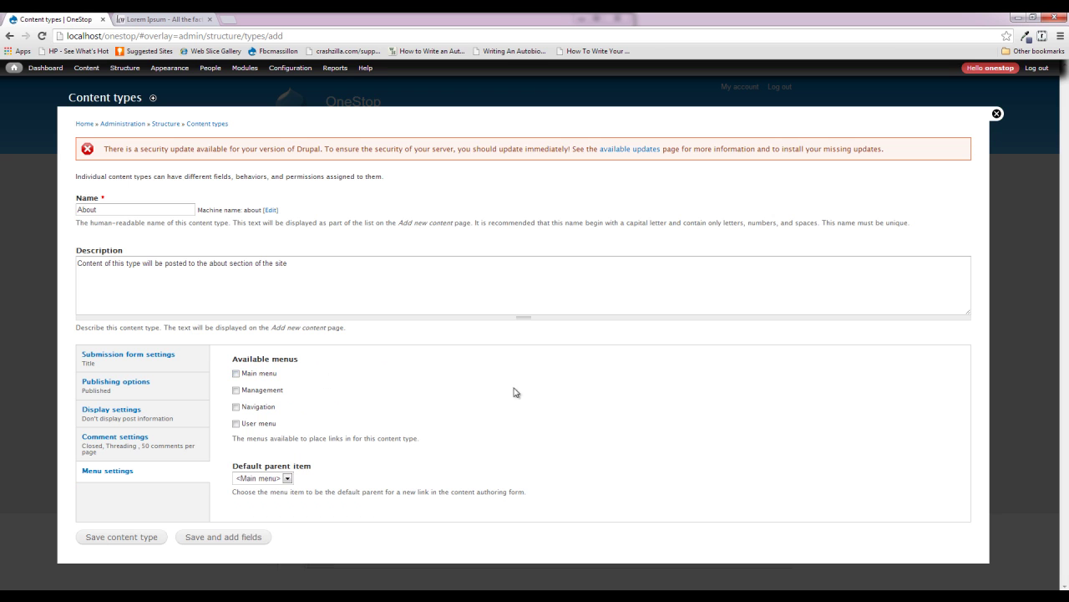
click(234, 537)
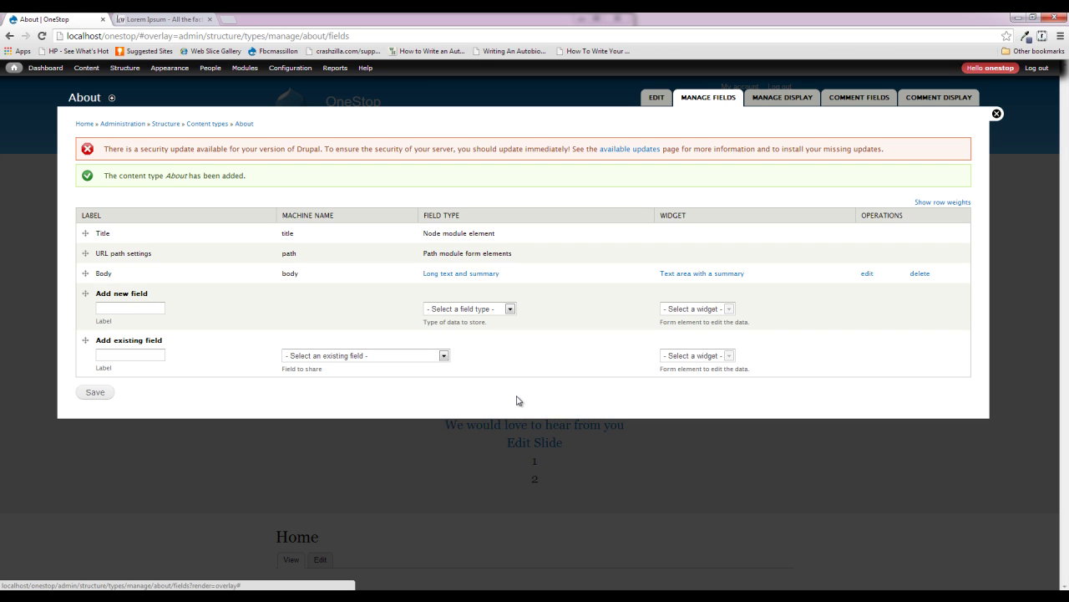
Add a new Image-type field labelled "Image" with the machine name field_about_image and save it
click(138, 309)
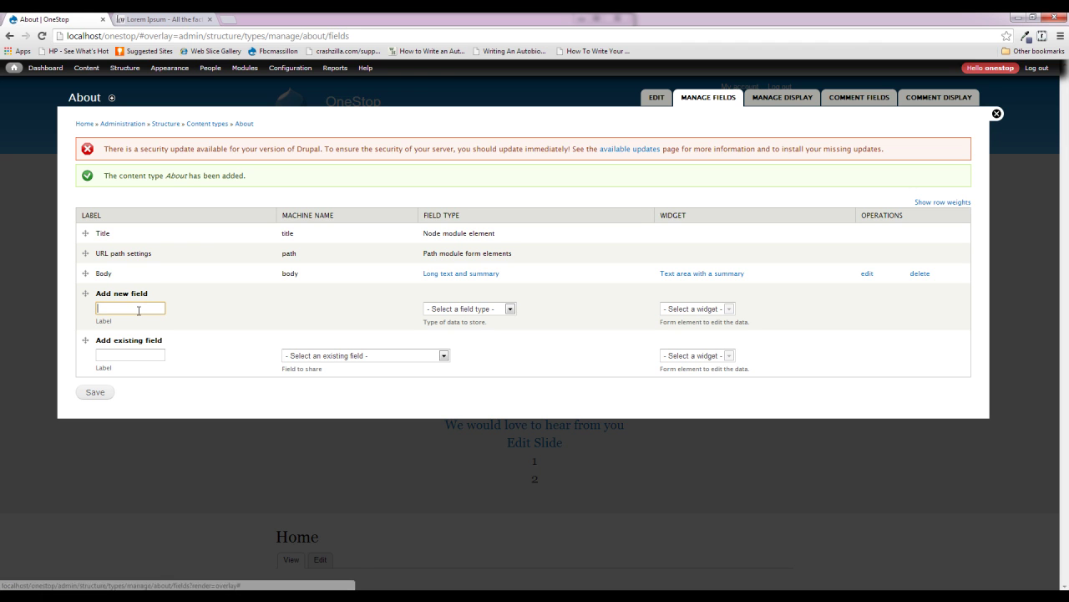
text(Image)
key(Tab)
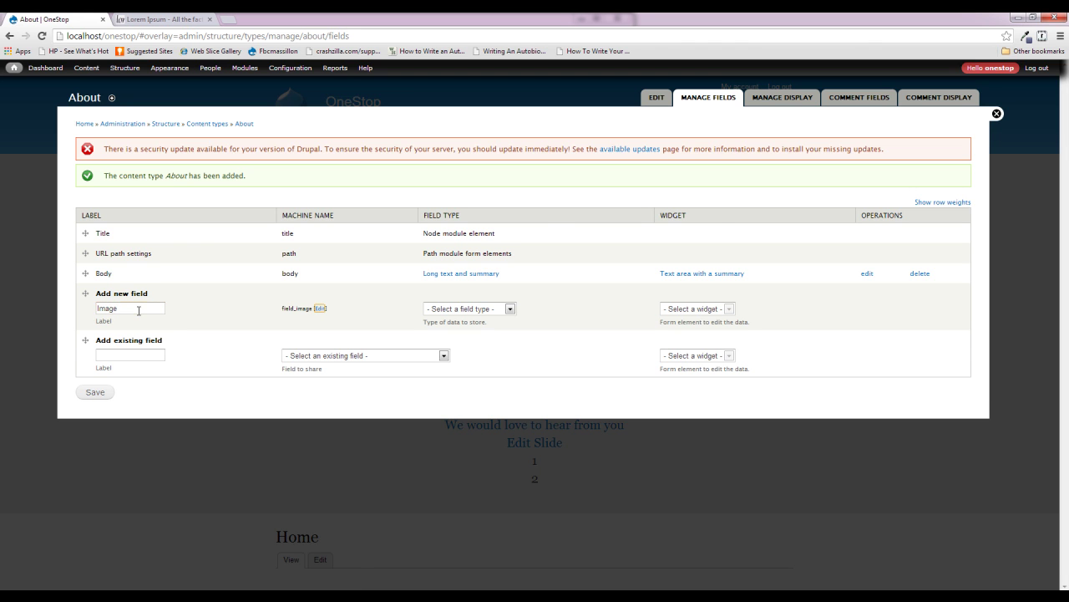
key(Return)
text(about_image)
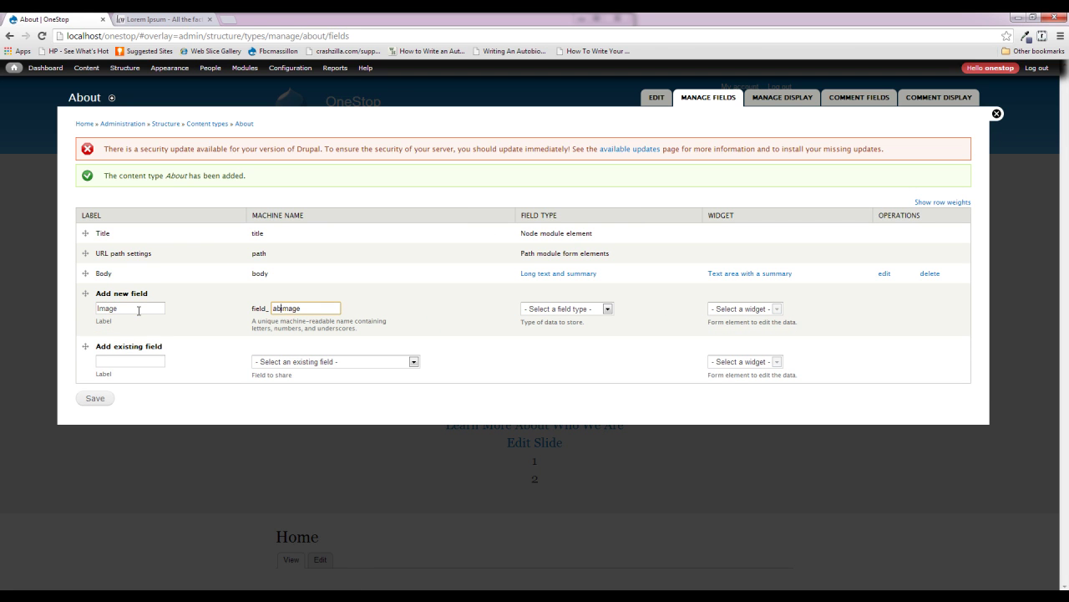
click(572, 309)
click(583, 373)
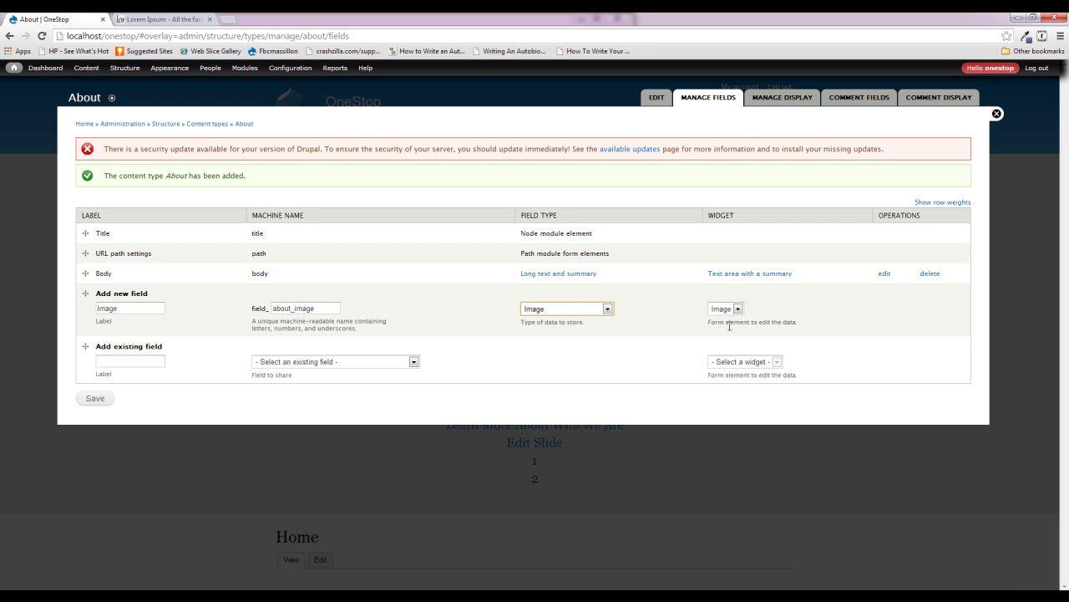
click(97, 399)
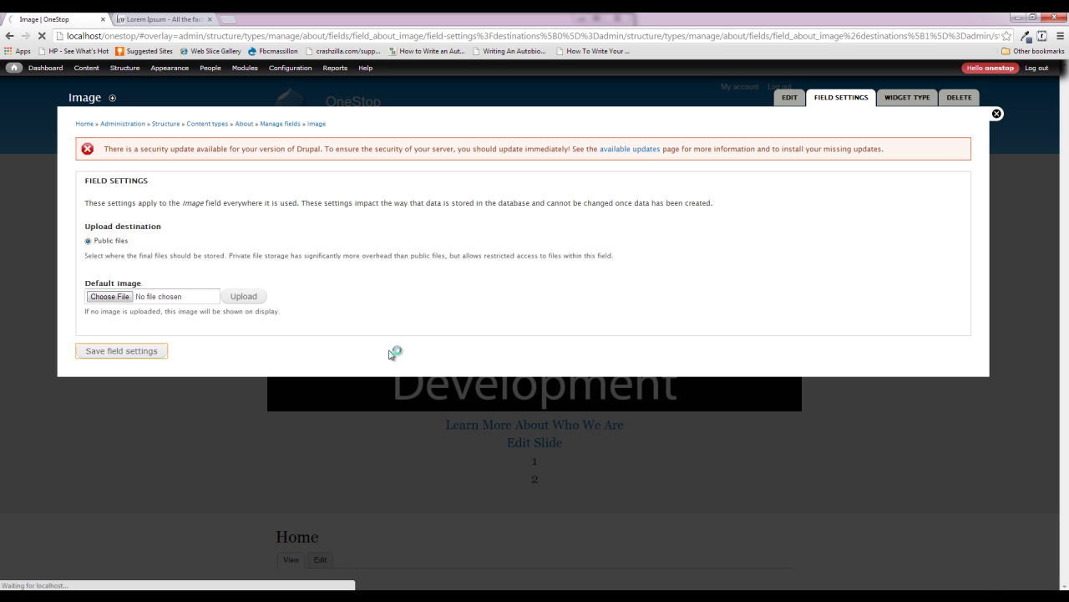
Enable the Alt and Title fields for the Image field and save its settings
scroll(143, 338, down, 5)
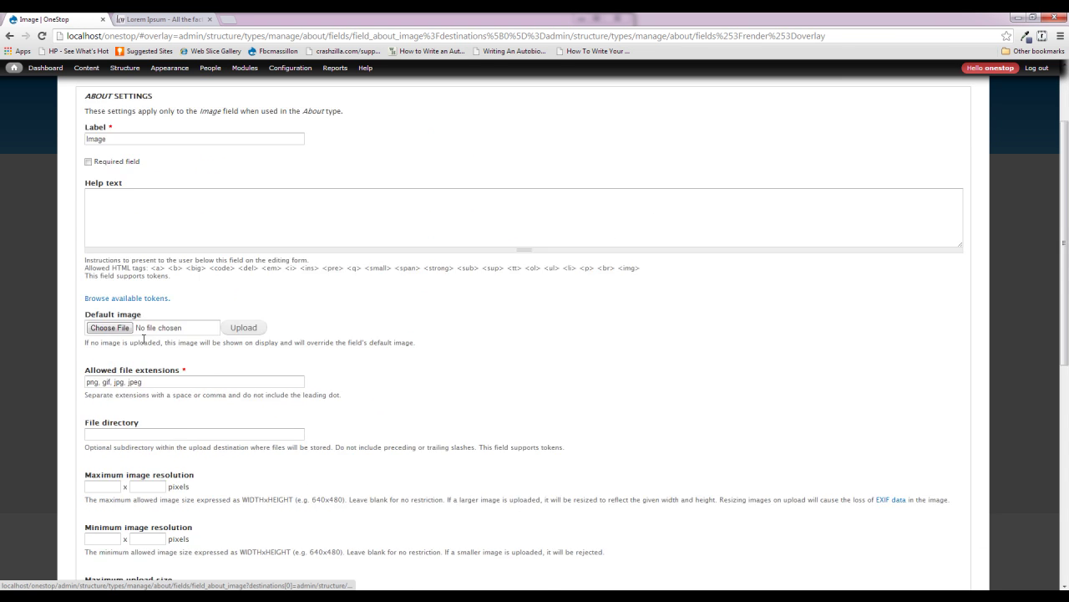
scroll(144, 338, down, 2)
click(135, 404)
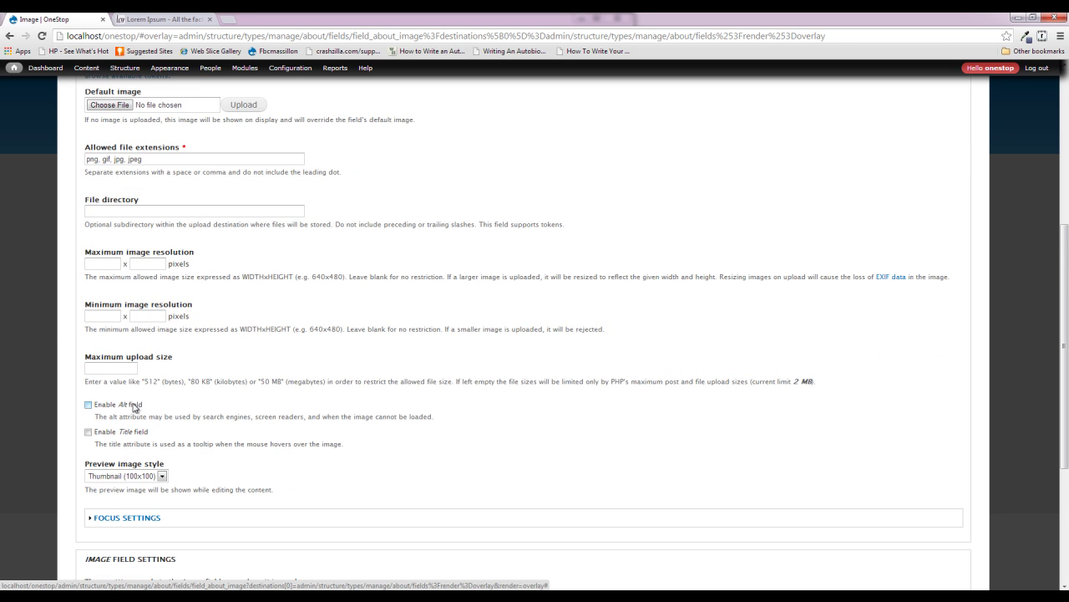
click(136, 431)
scroll(281, 355, down, 3)
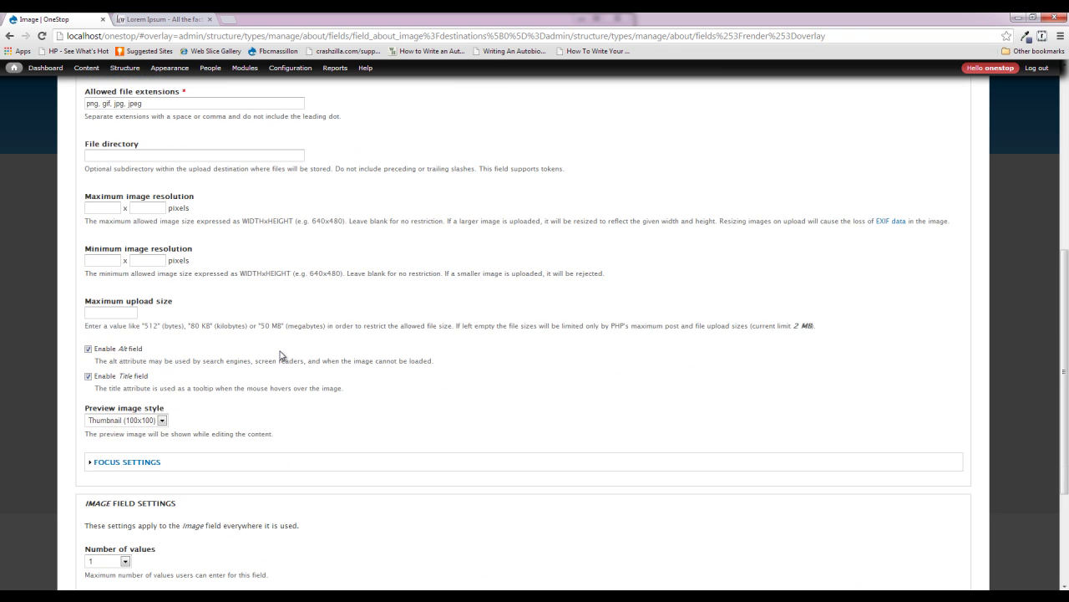
scroll(281, 356, down, 2)
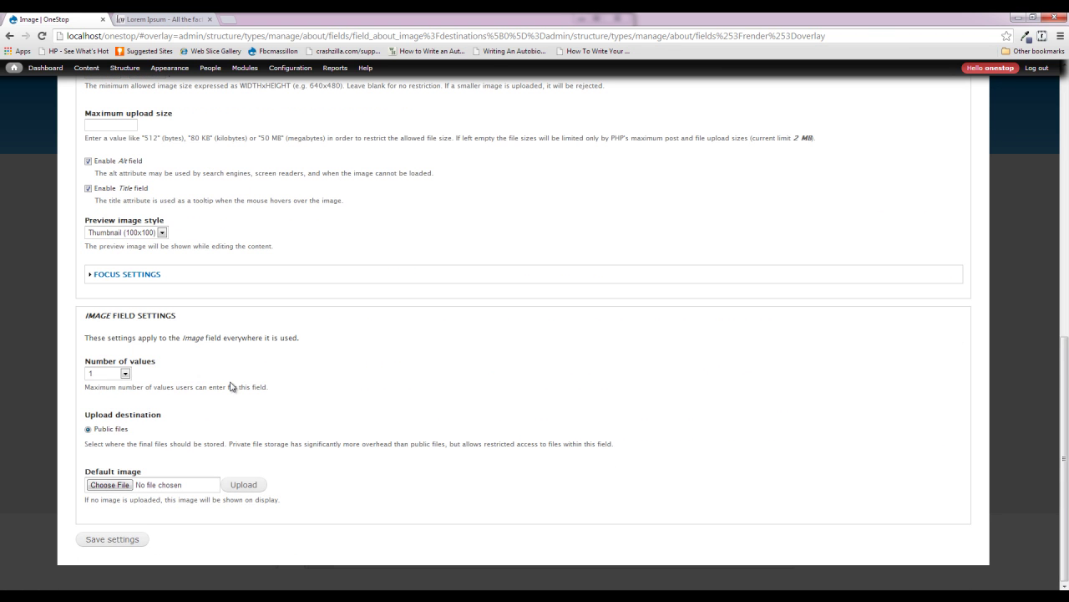
click(123, 542)
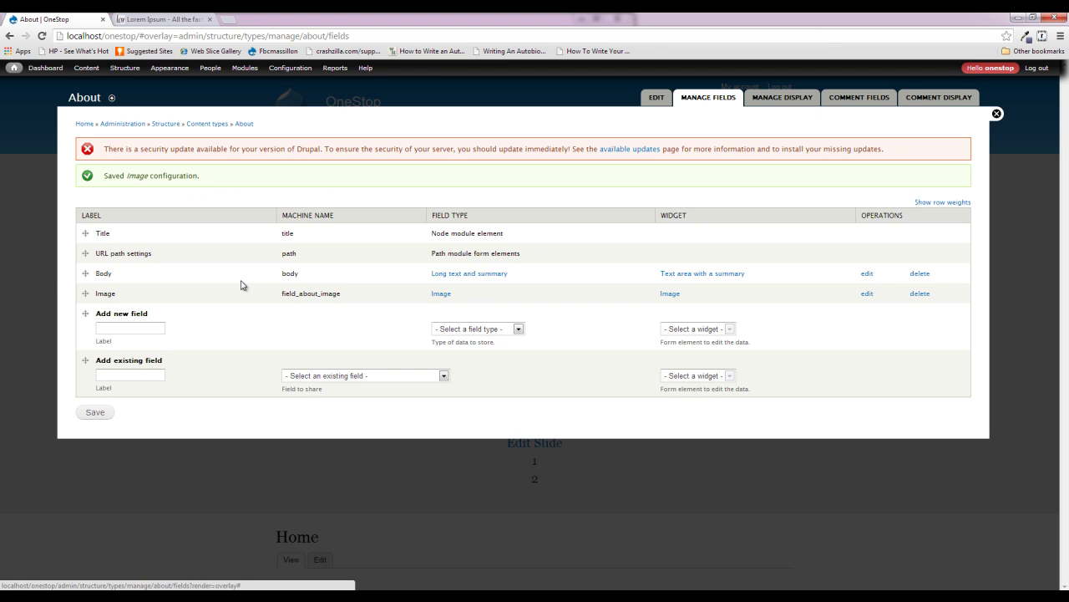
Delete the default Body field from the About content type
click(920, 274)
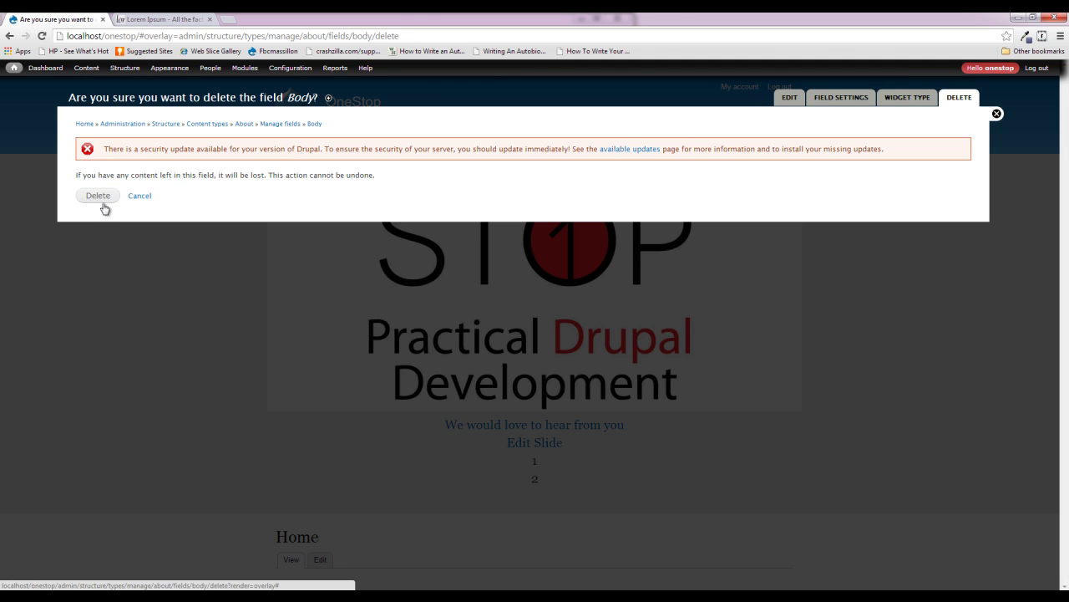
click(102, 201)
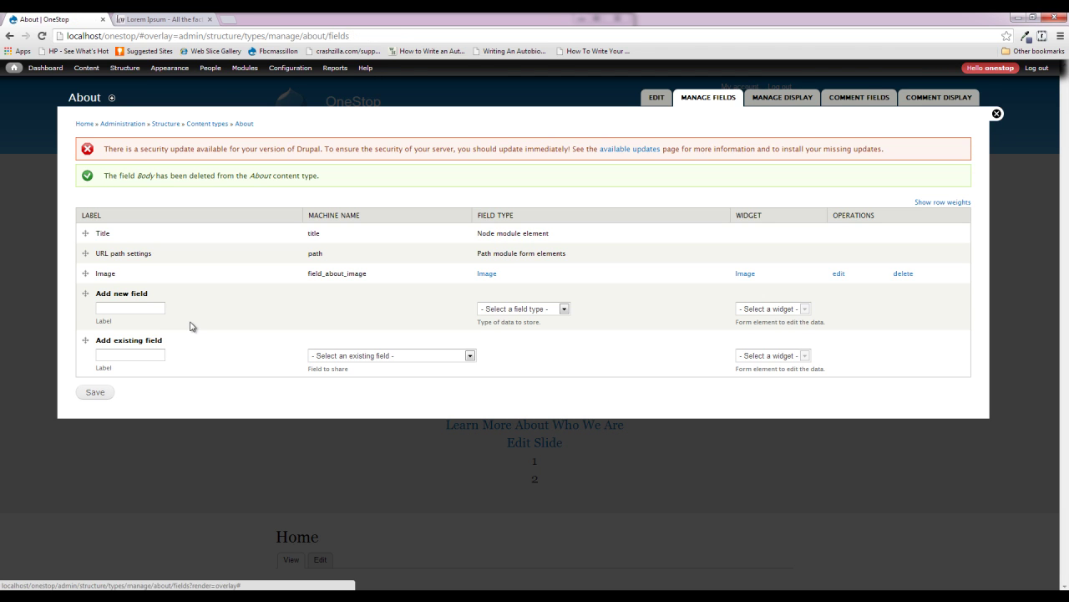
Add a new Long text field labelled "Body" with the machine name field_about_body and save its field settings
click(123, 311)
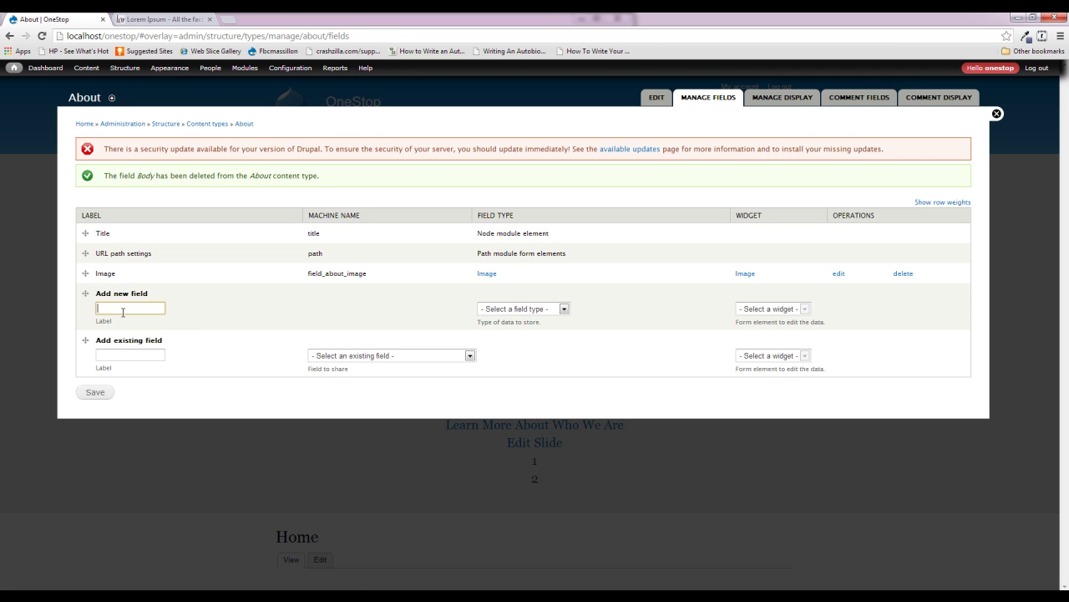
text(Body)
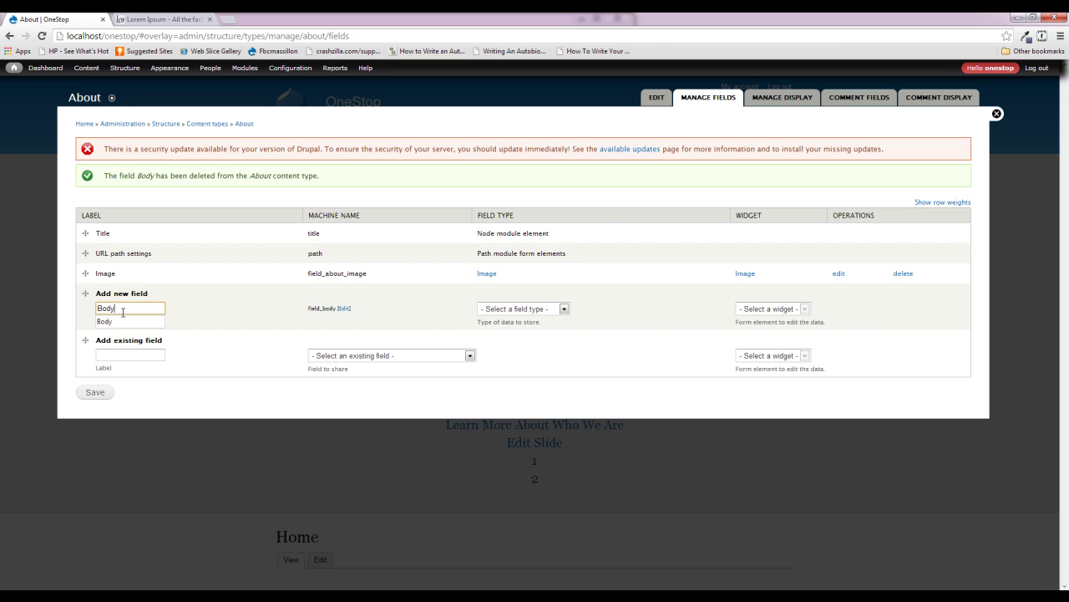
key(Tab)
key(Return)
text(about_)
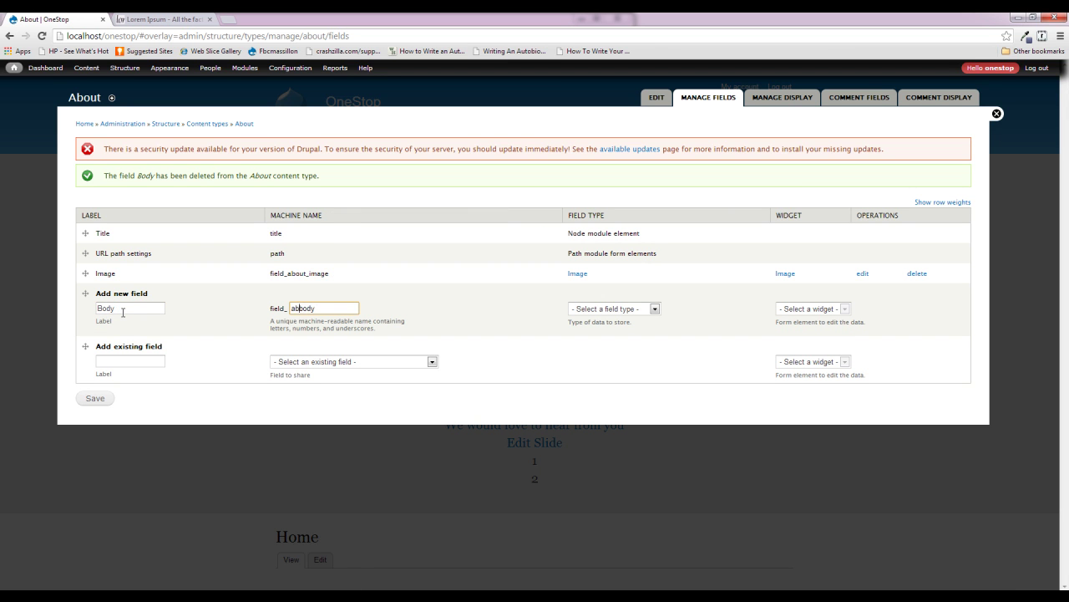
key(Tab)
key(Down)
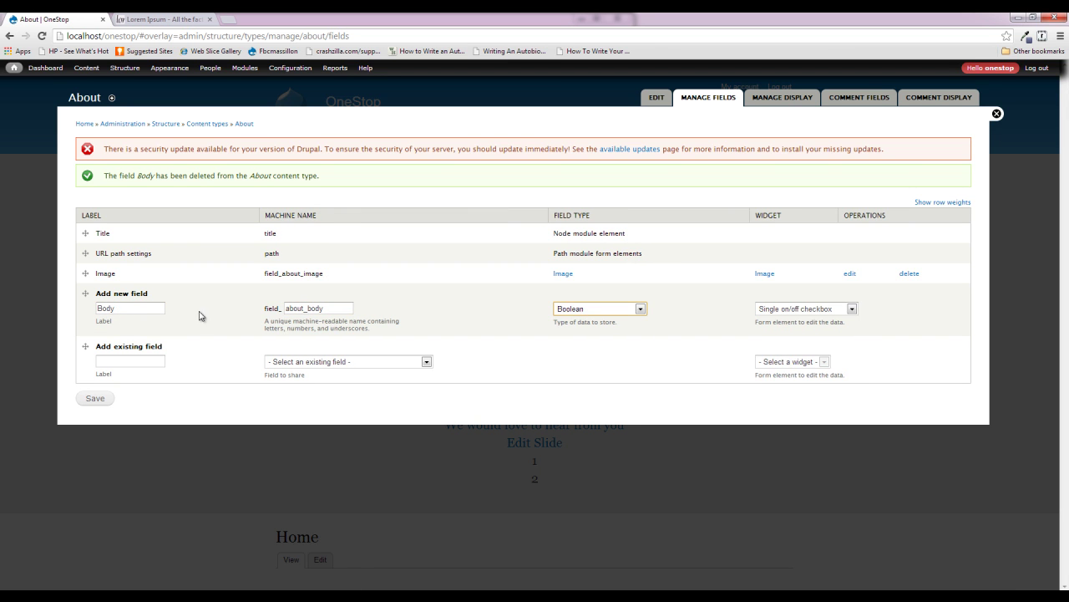
click(639, 309)
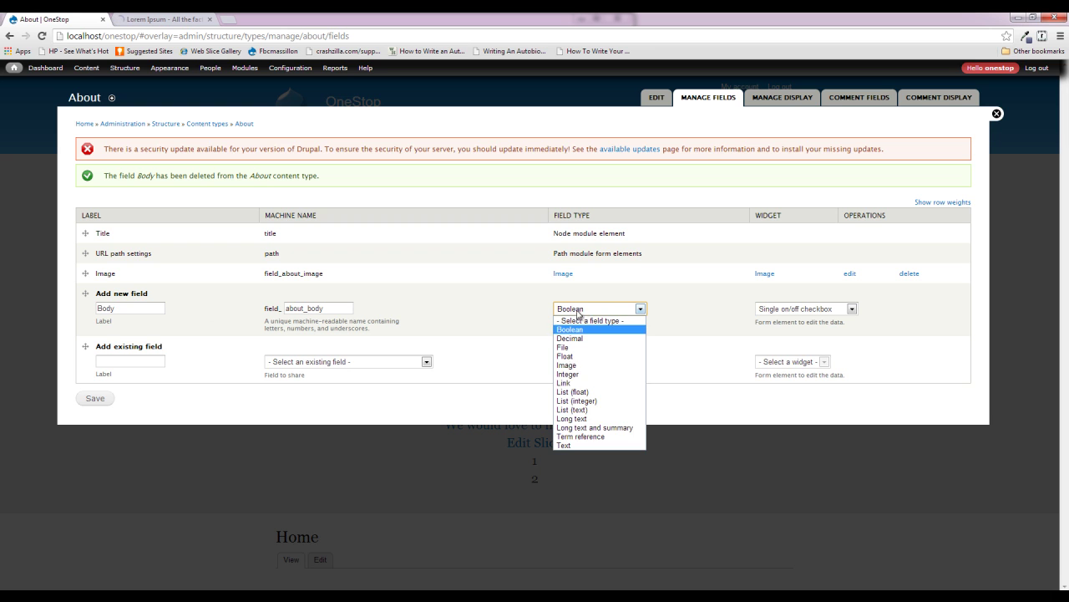
click(600, 419)
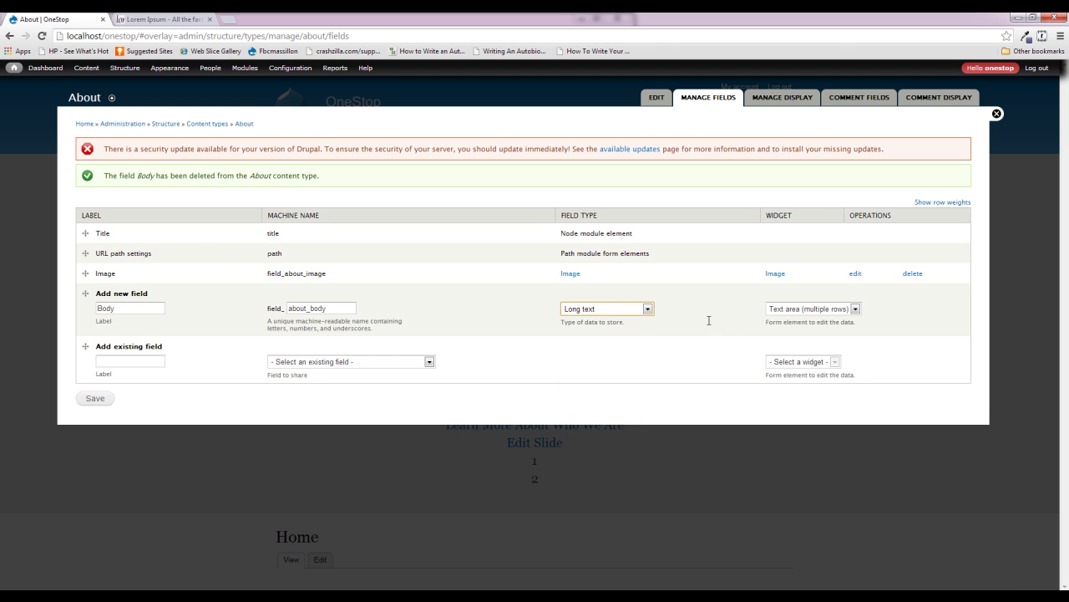
click(91, 400)
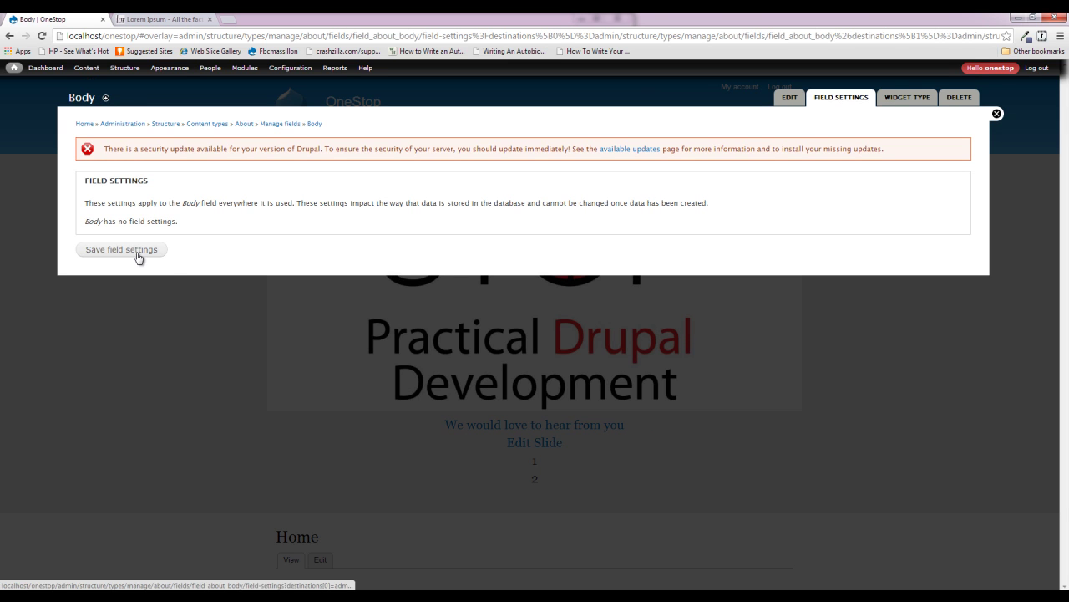
click(137, 253)
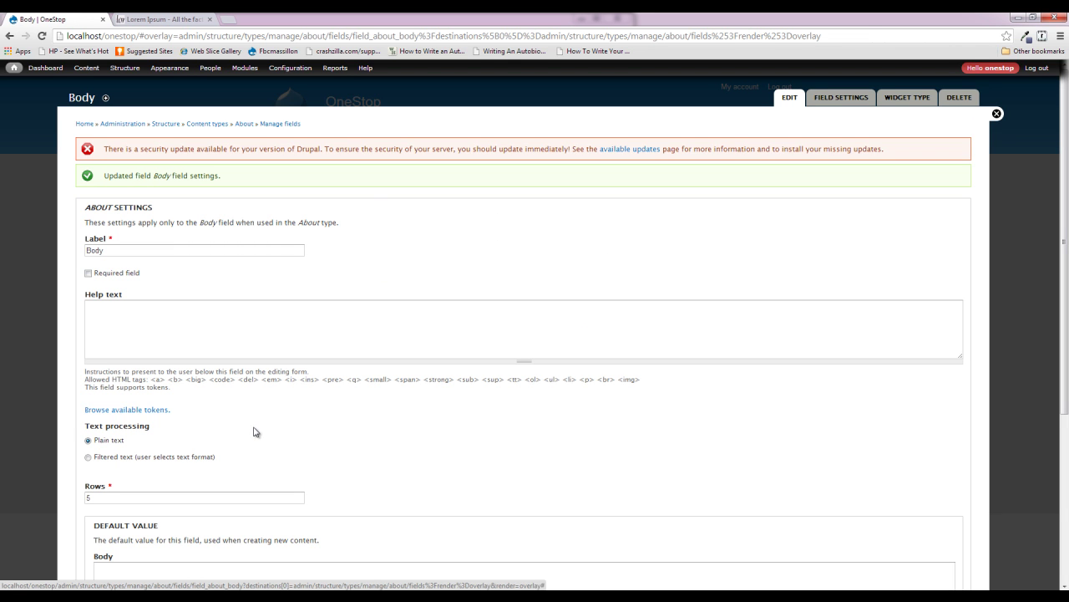
Set the new Body field's text processing to Filtered text and save its settings
click(113, 459)
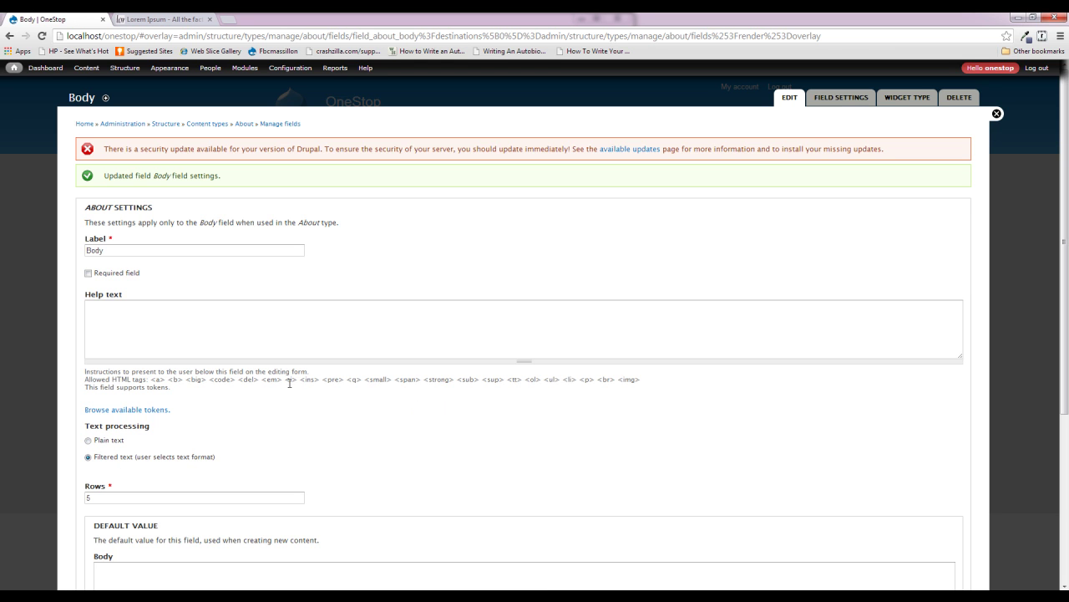
scroll(290, 388, down, 3)
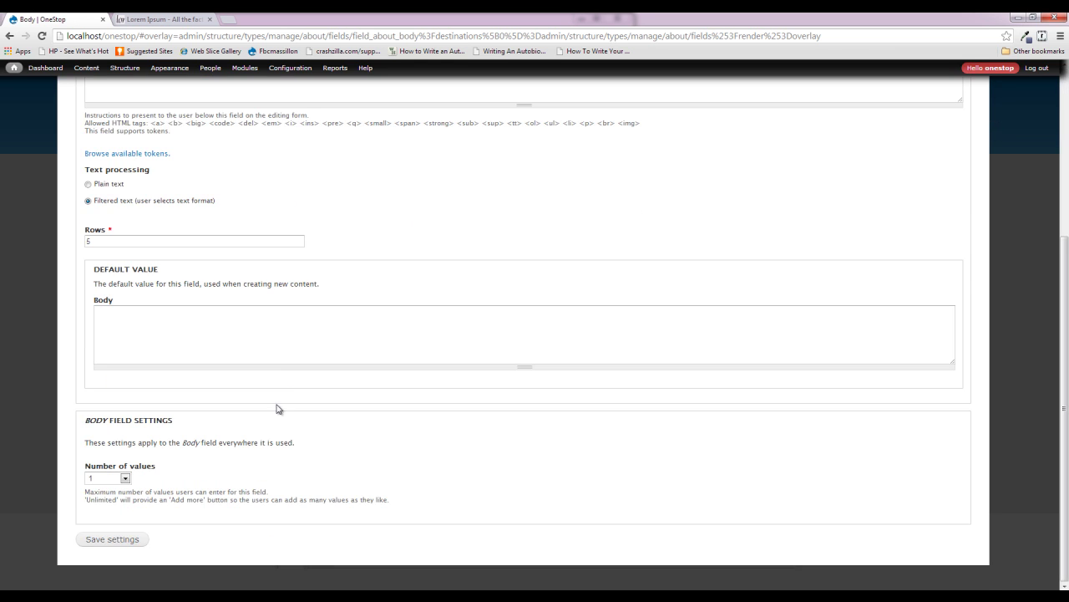
click(110, 543)
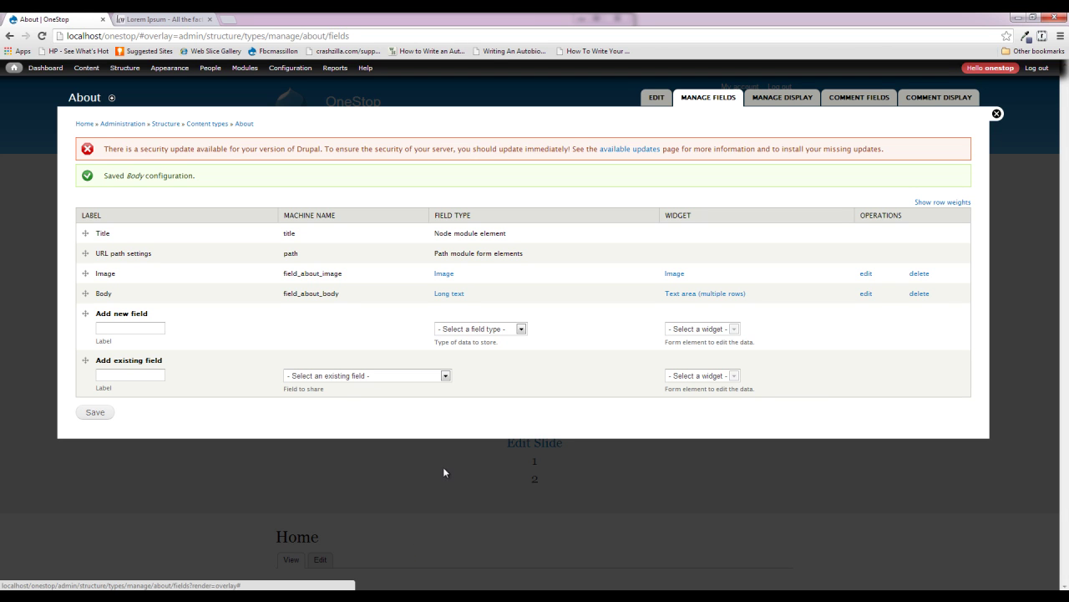
Start a new content type named "Services" with the description "Content of this type will be posted to the Services section of the site."
mouse_move(127, 82)
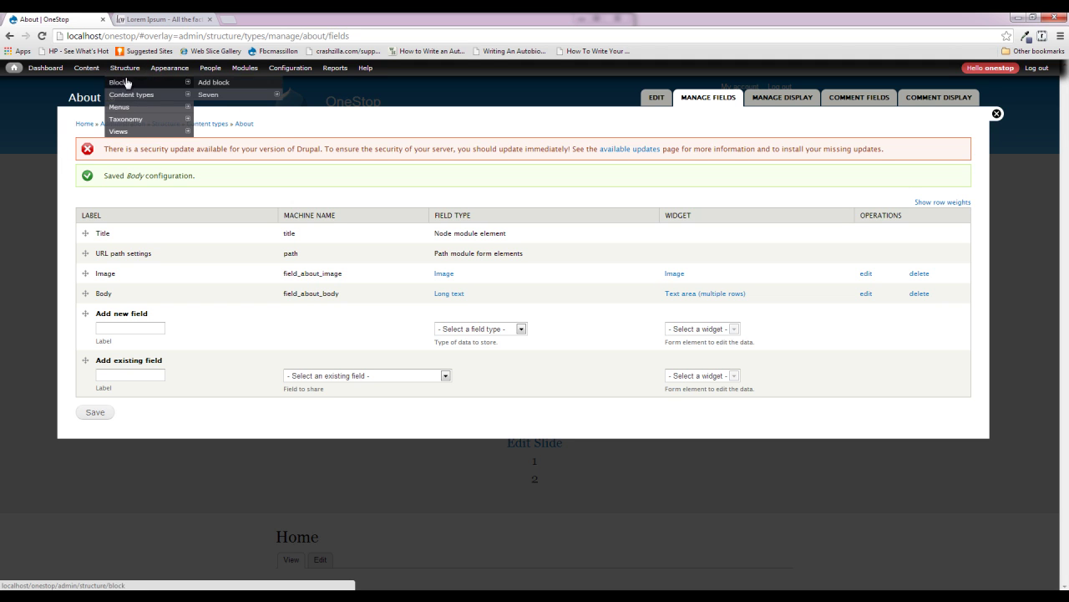
click(221, 95)
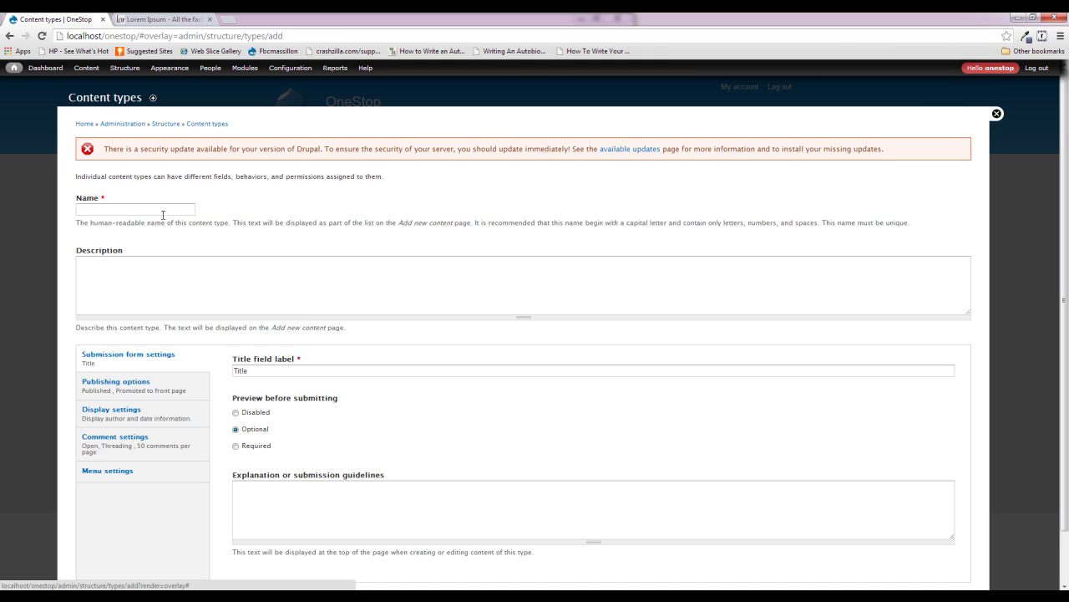
click(162, 210)
text(Services)
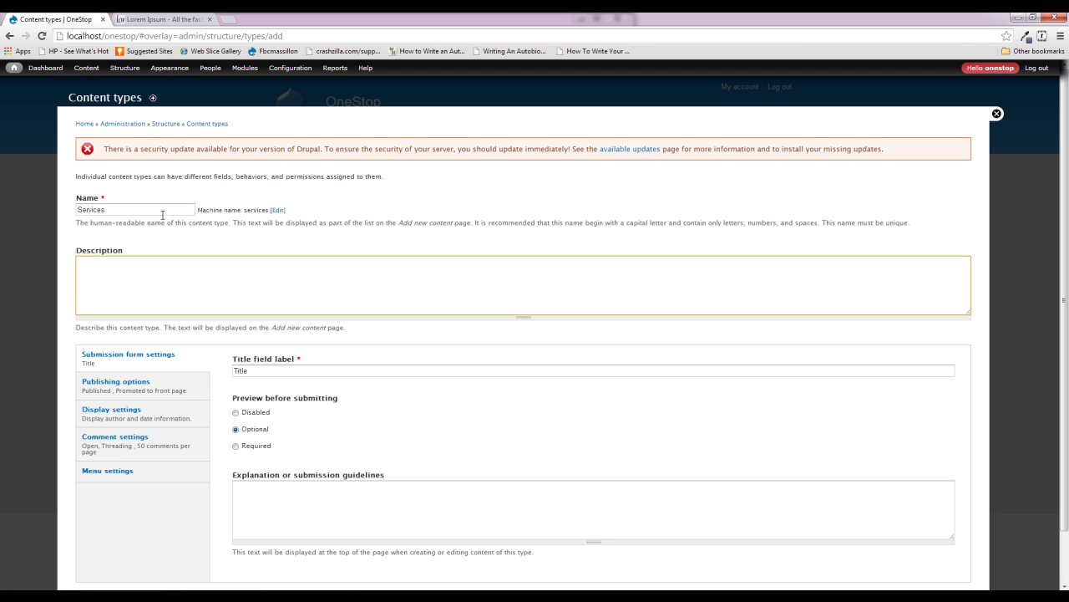
text(ontent of this type will be posted to the Services section of the site.)
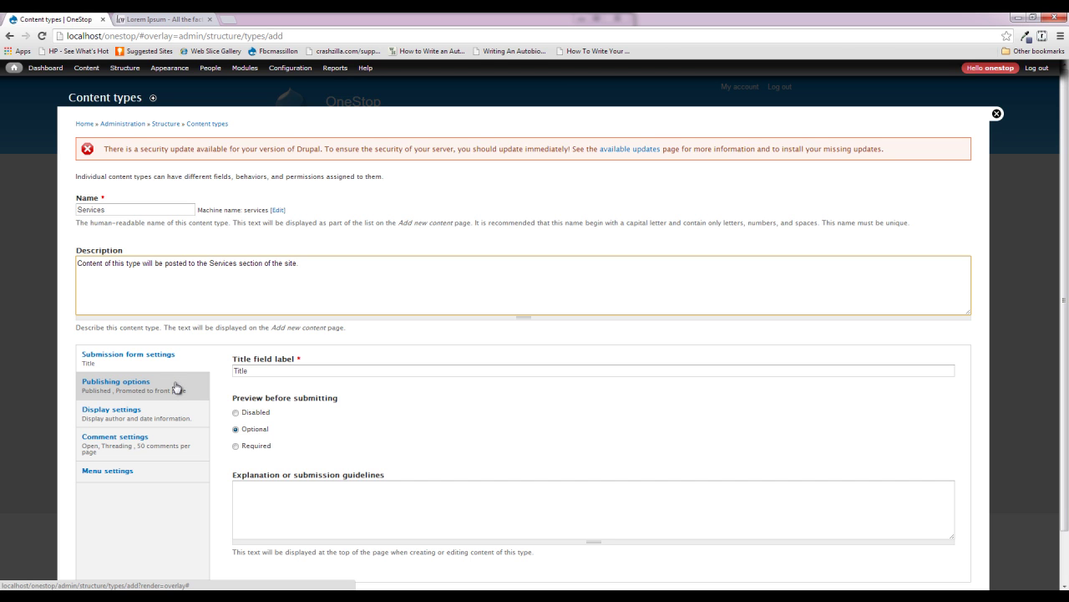
Turn off promotion to the front page and the display of author and date information for the Services content type
click(143, 386)
click(235, 389)
click(126, 416)
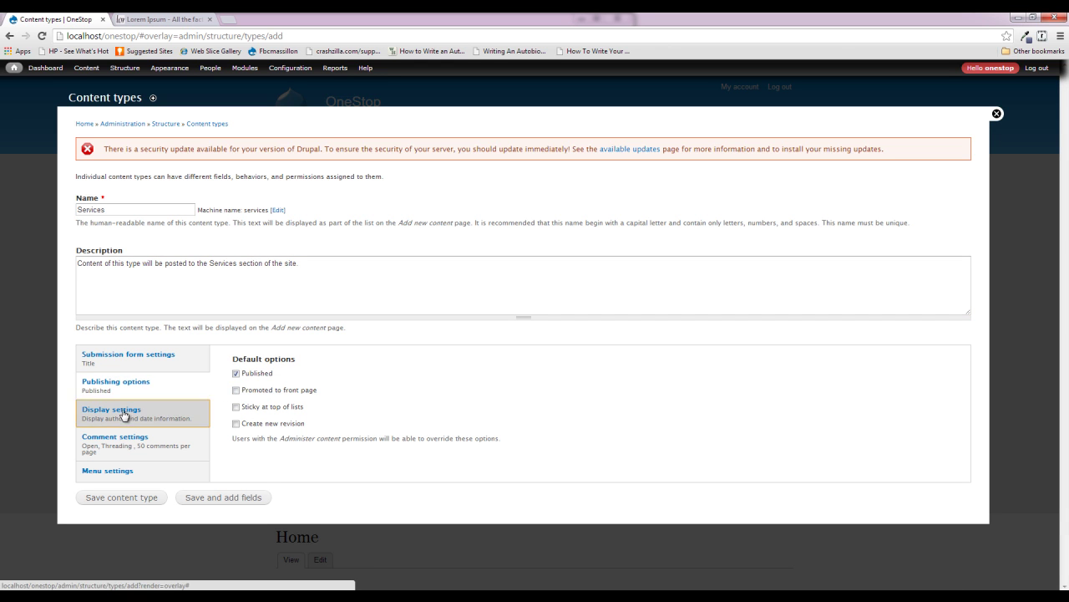
click(254, 364)
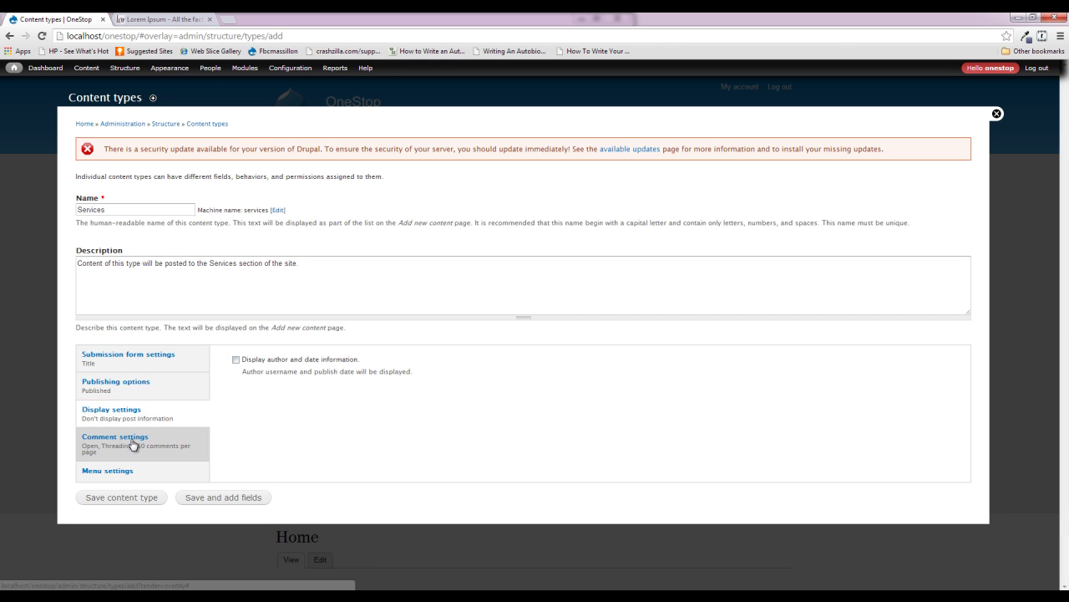
Set the default comment setting for new Services content to Closed
click(100, 441)
click(264, 373)
click(242, 389)
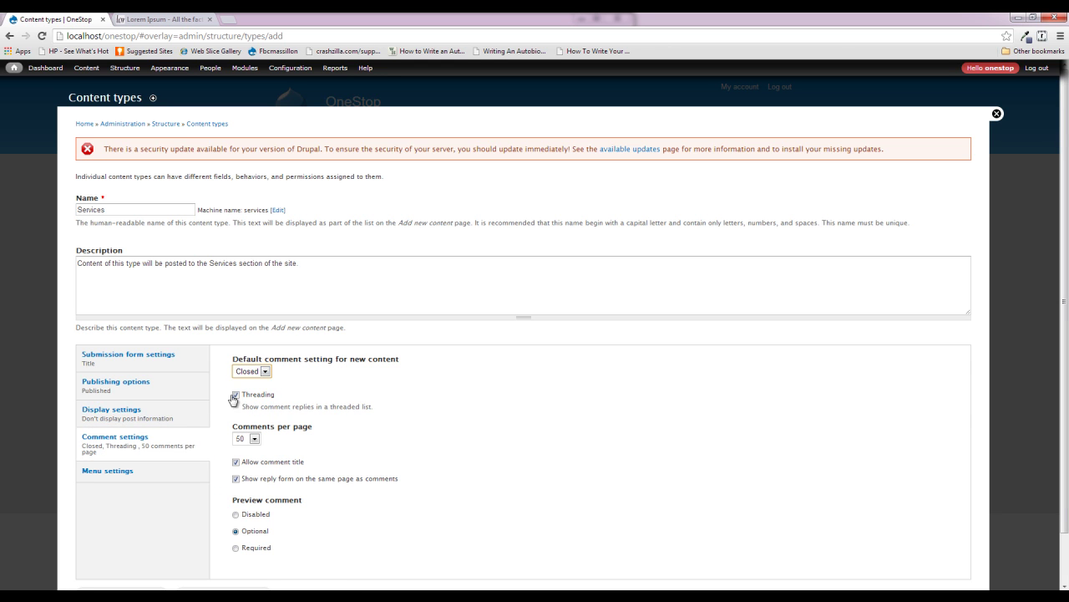
Remove Main menu from the available menus and save the Services content type, continuing to its fields
click(156, 472)
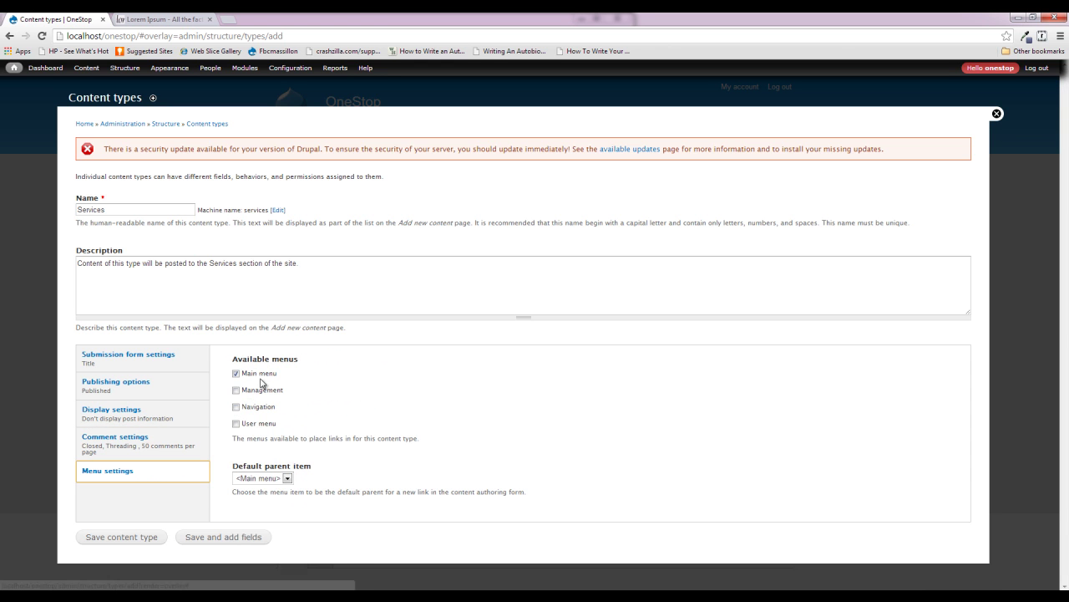
click(236, 375)
click(209, 535)
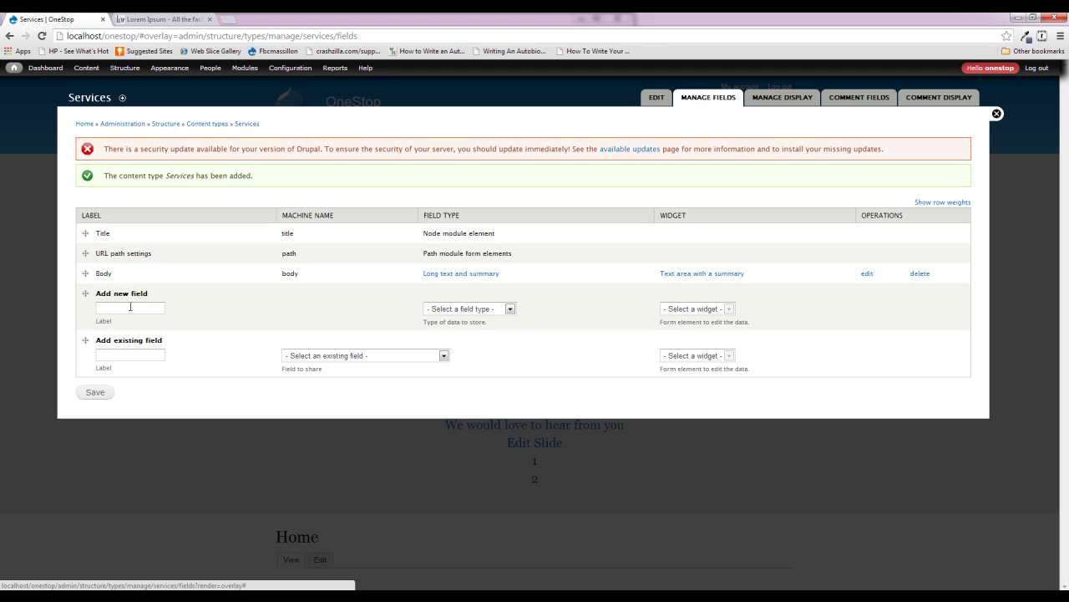
Add a new Image field labelled "Image" with the machine name field_services_image and save its field settings
click(130, 306)
text(Image)
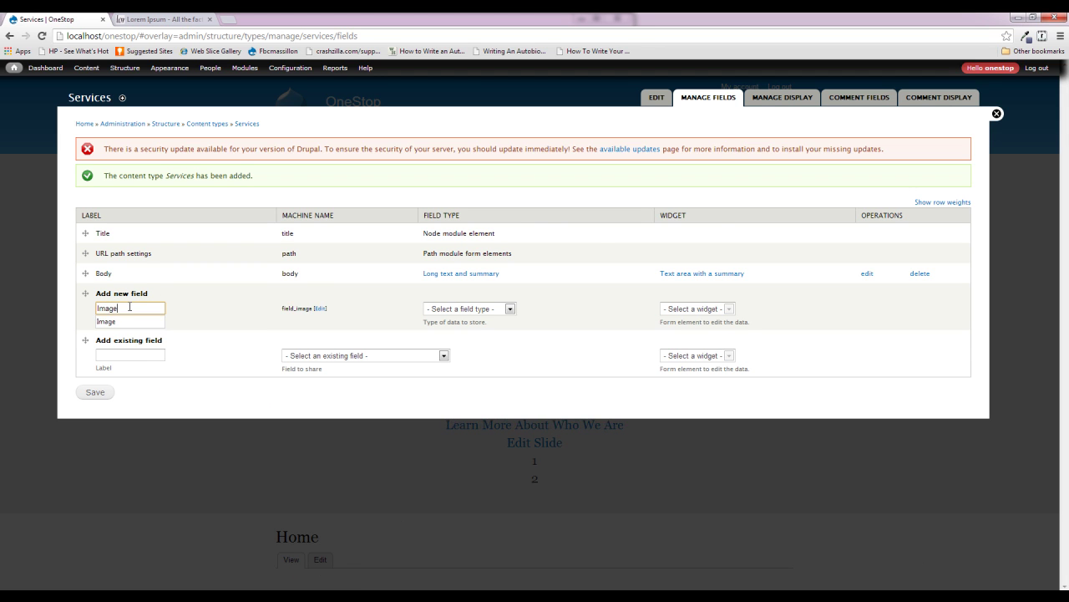
key(Tab)
key(Return)
text(services_image)
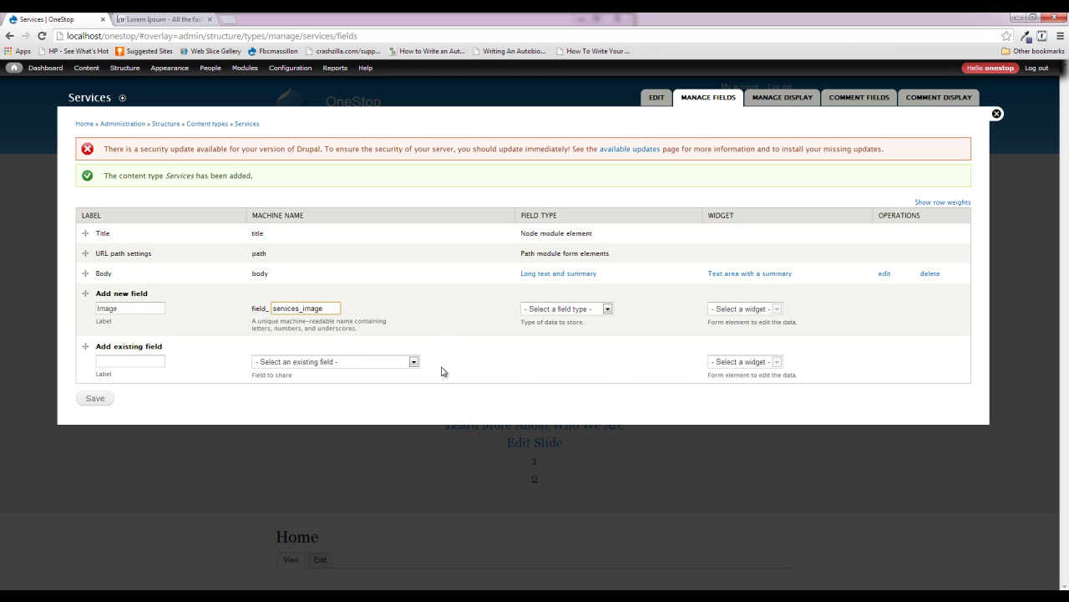
click(578, 309)
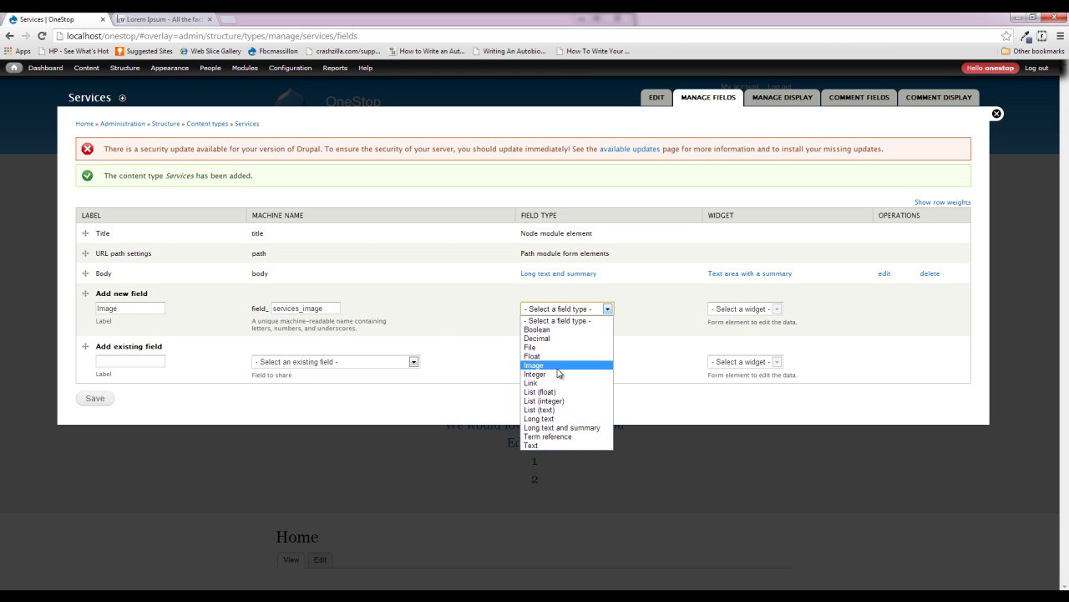
click(557, 367)
click(107, 403)
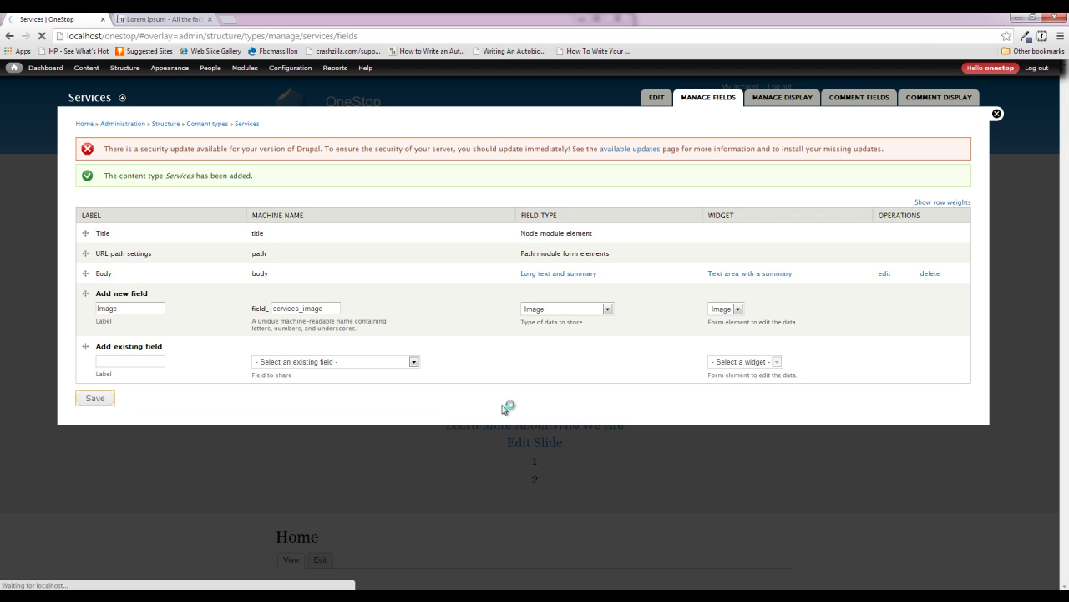
click(118, 355)
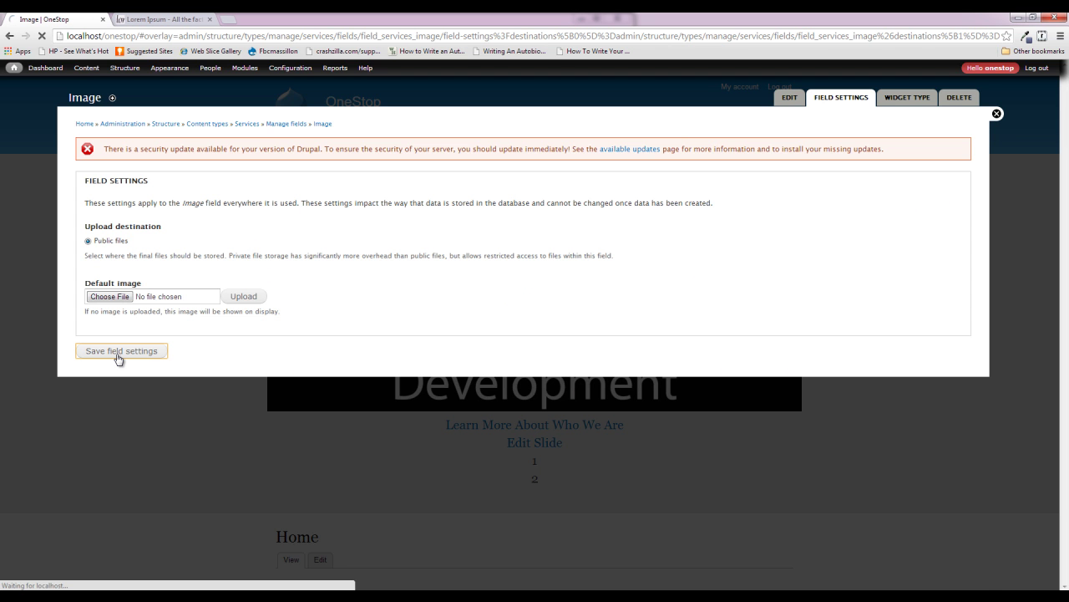
Enable the Alt and Title fields for the Services Image field and save its settings
scroll(126, 355, down, 5)
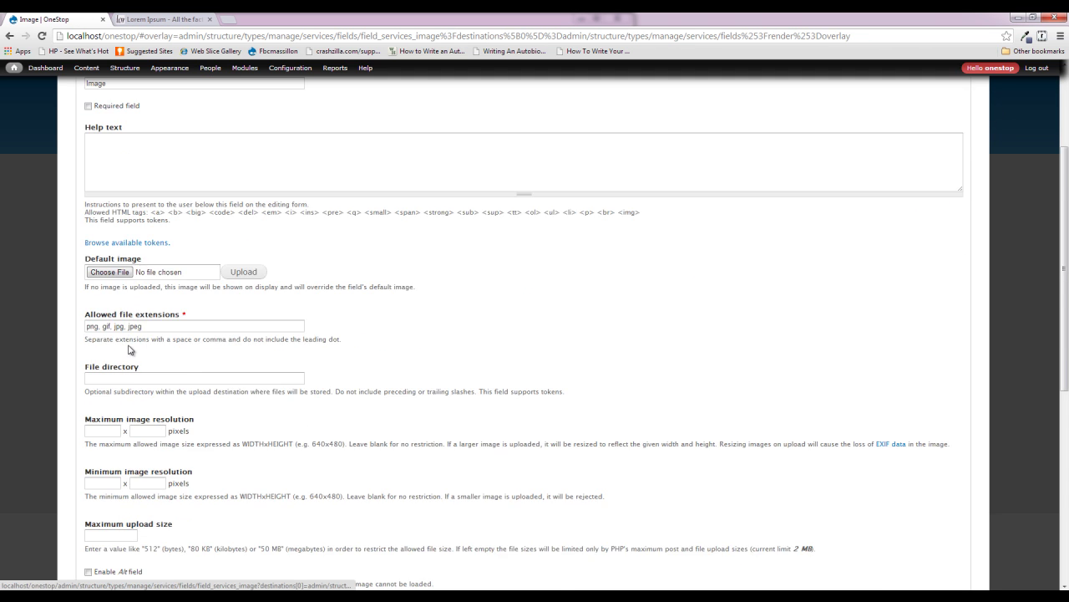
click(131, 350)
click(140, 377)
scroll(140, 380, down, 3)
click(113, 542)
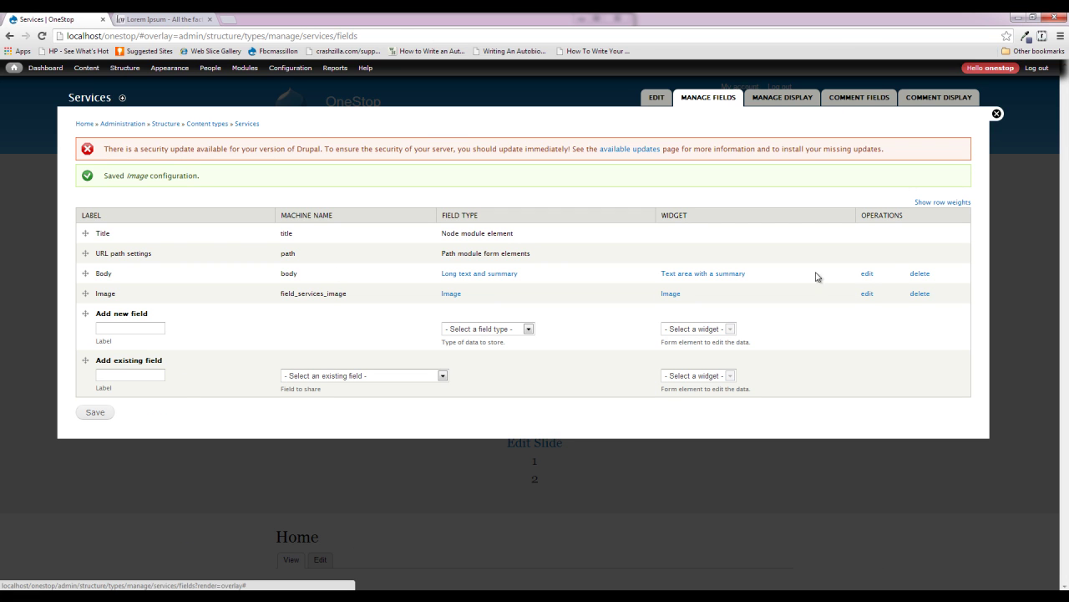
Replace the default Body field of Services with a new Long text field labelled "Body", machine name field_services_body, and save its field settings
click(918, 275)
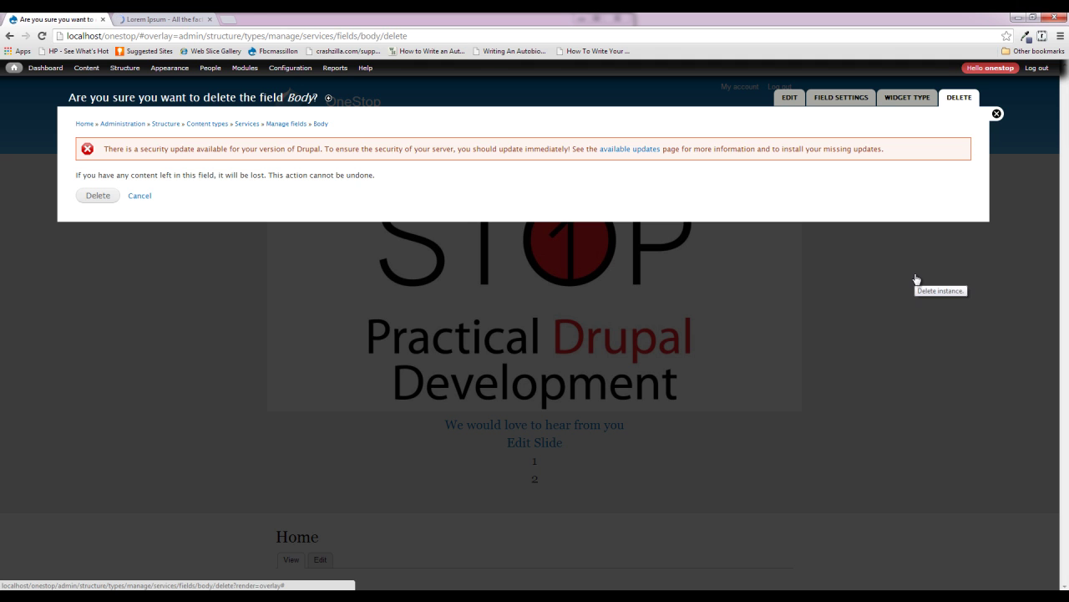
click(88, 197)
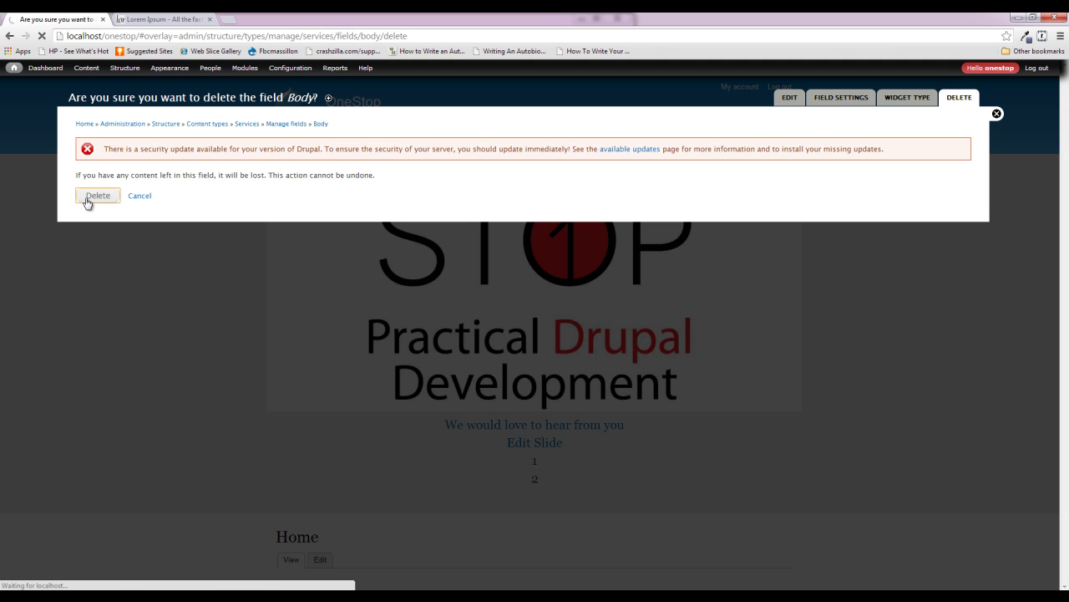
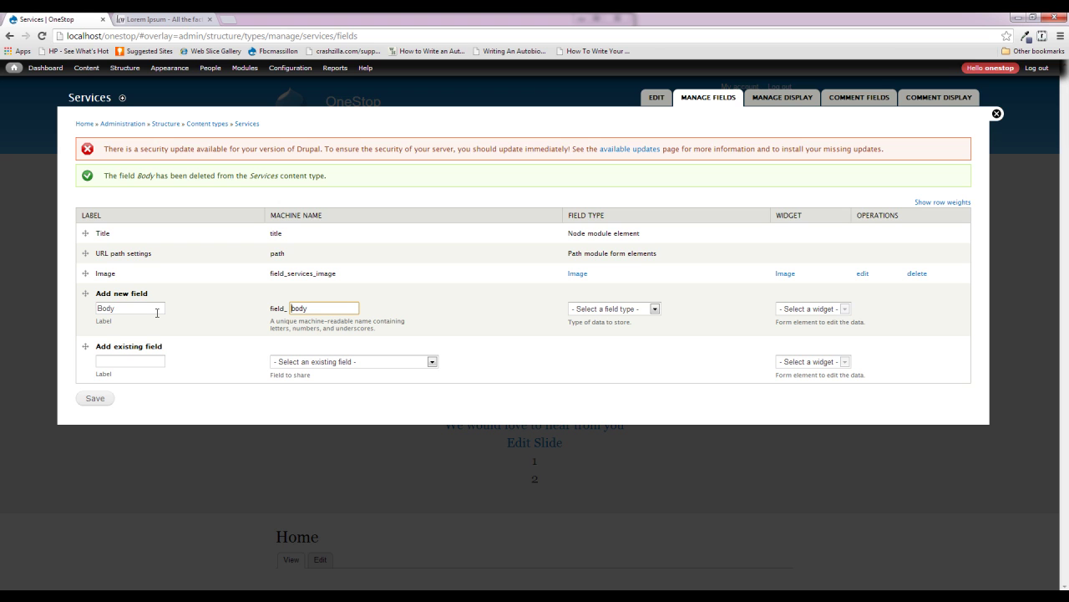
text(s_)
click(601, 313)
click(614, 422)
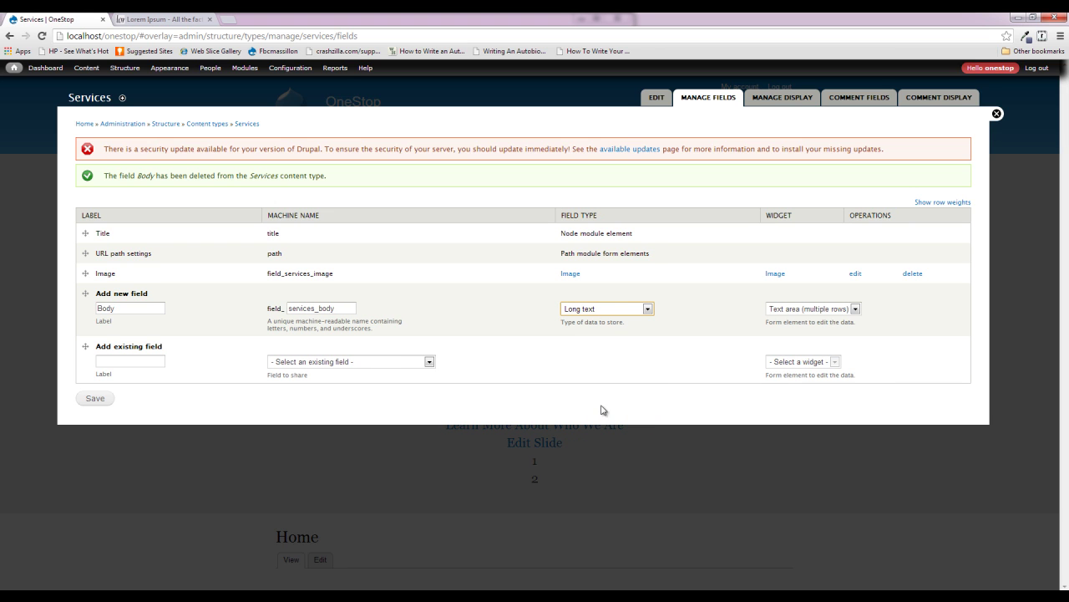
click(95, 400)
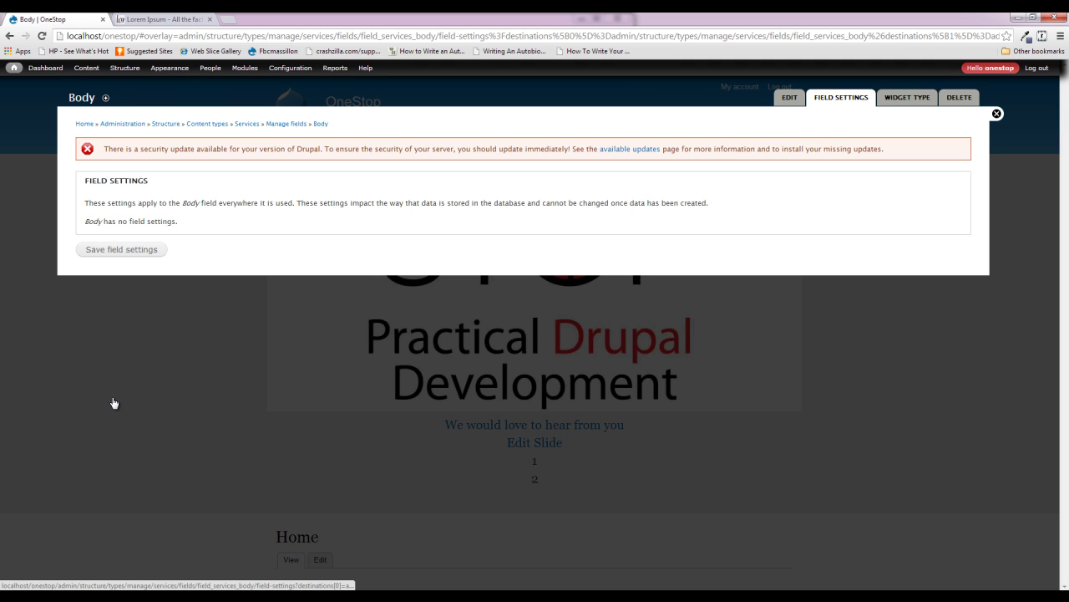
click(131, 249)
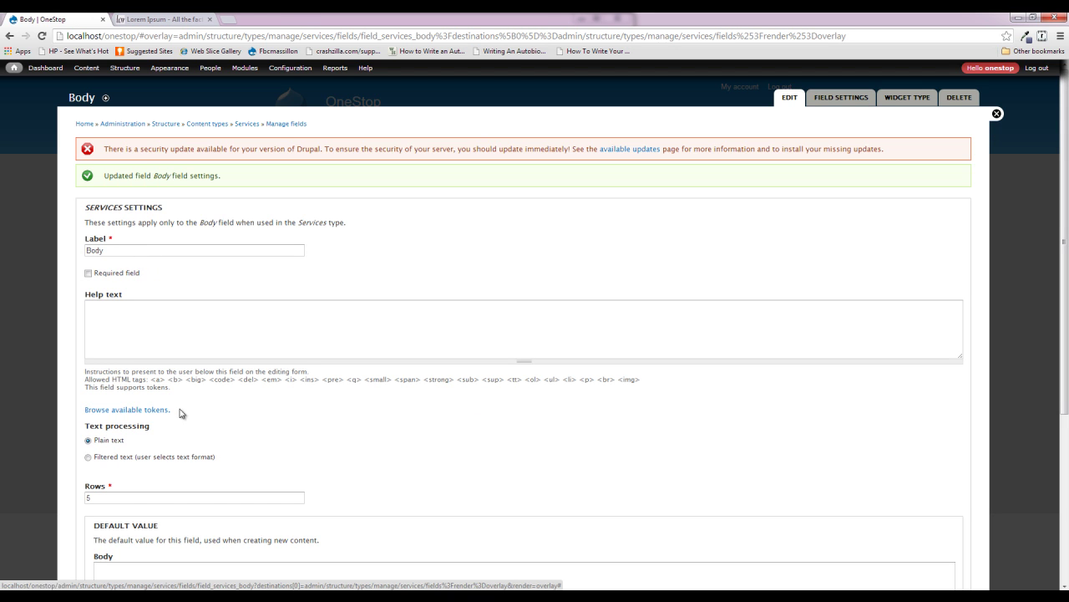
Set the Services Body field's text processing to Filtered text, save its settings and close the administration overlay
click(174, 456)
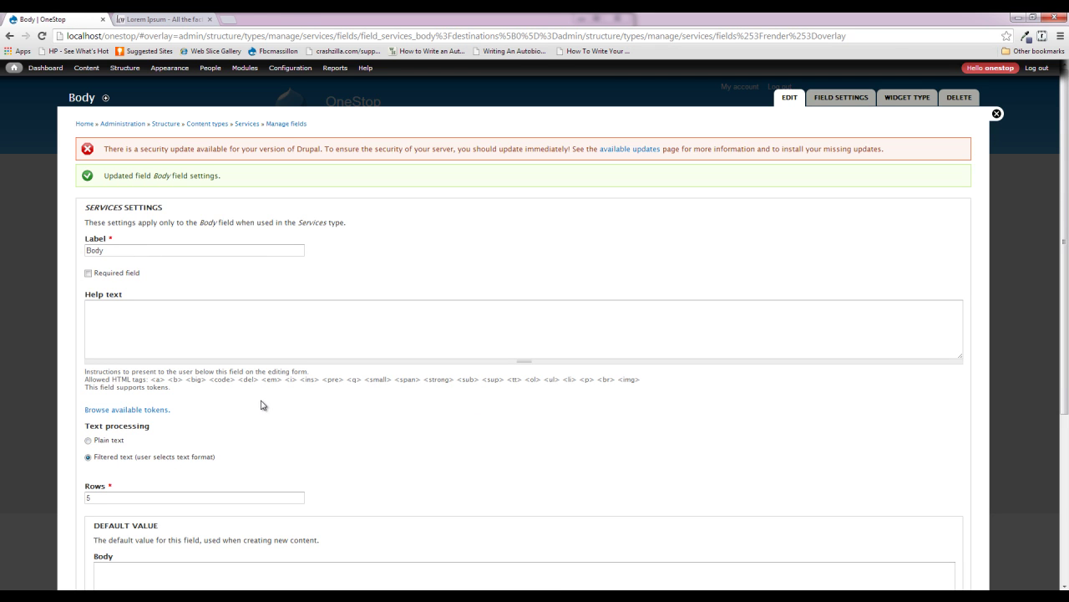
scroll(261, 405, down, 3)
click(117, 540)
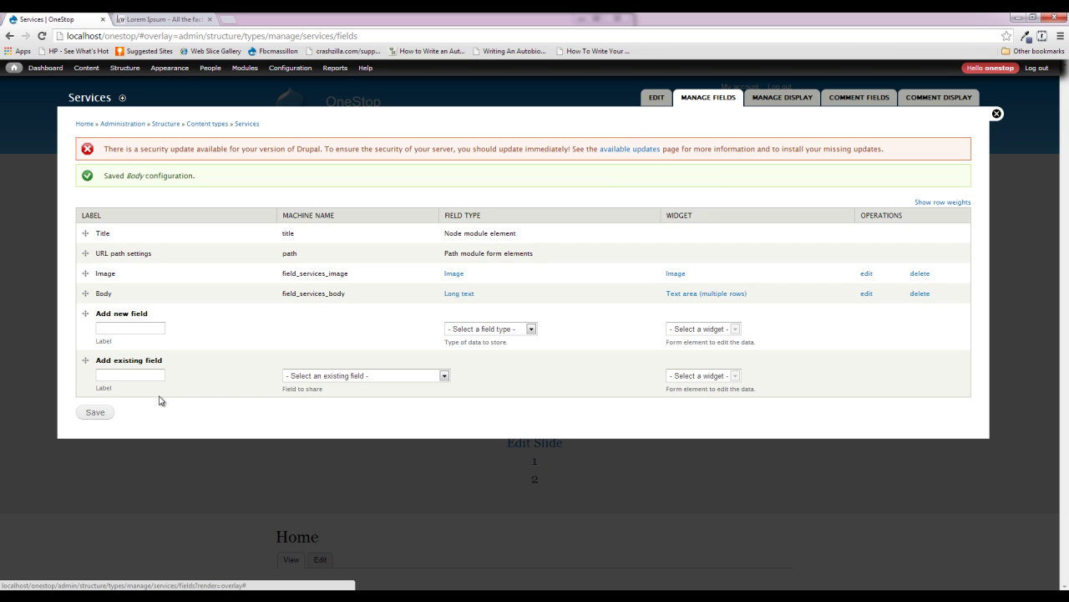
click(997, 115)
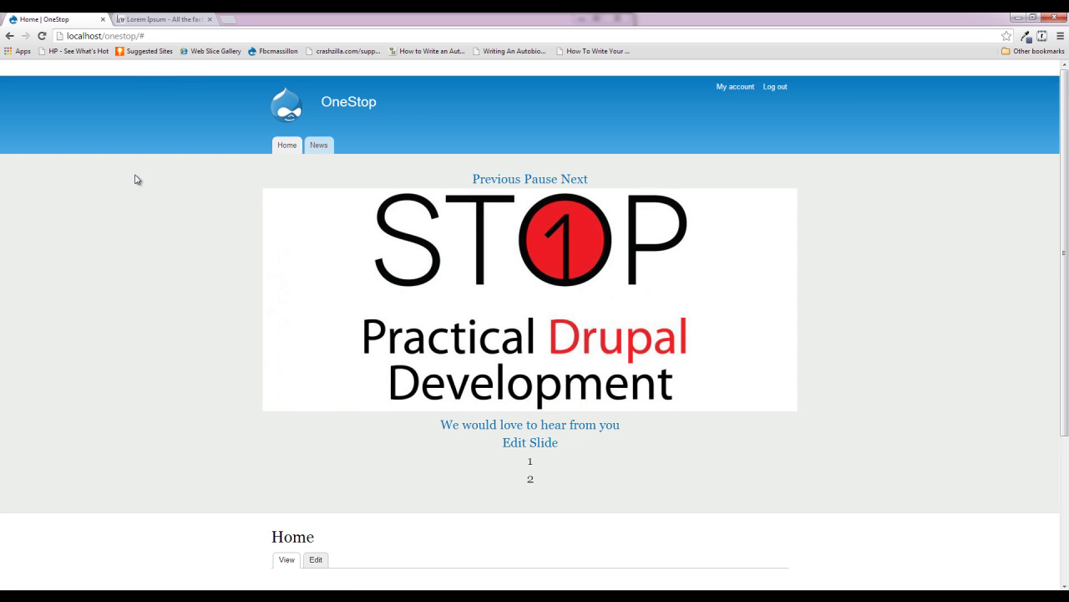
Copy the first two Lorem Ipsum paragraphs from the lipsum.com page and return to the OneStop site
click(157, 22)
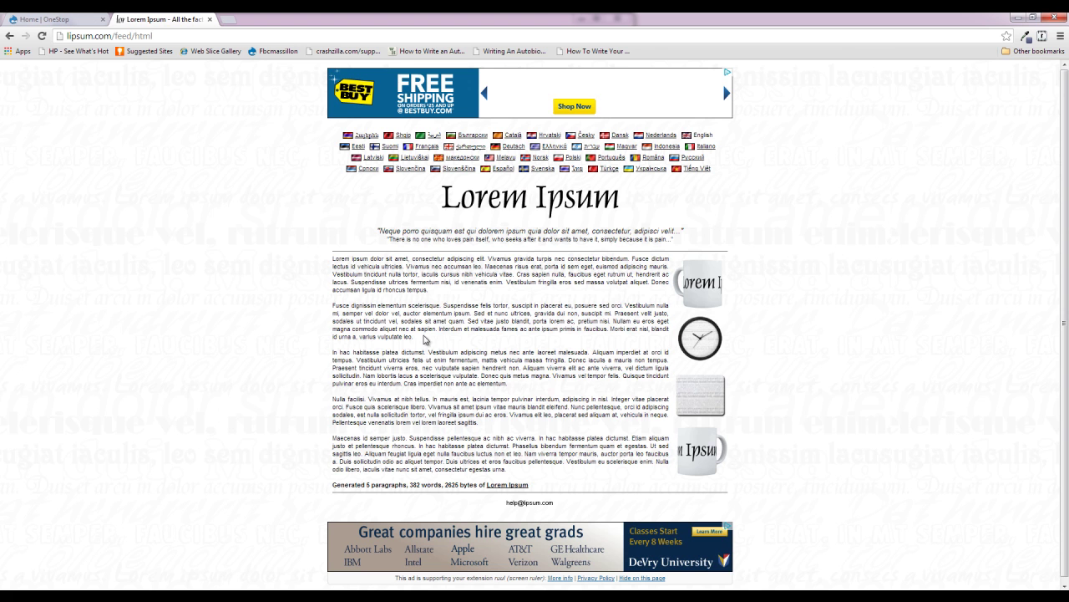
drag(425, 339, 332, 260)
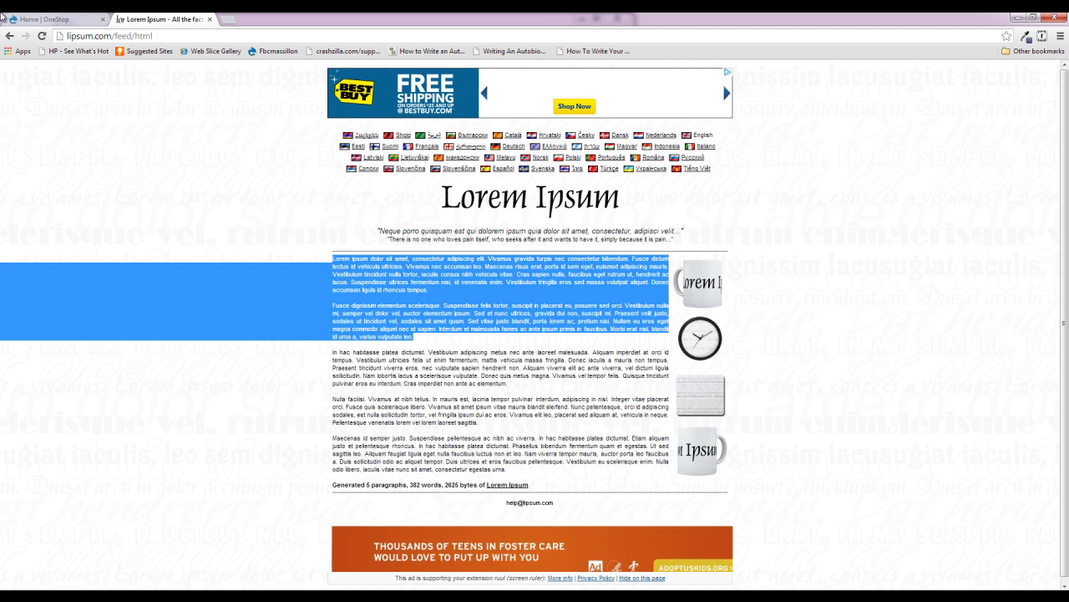
click(39, 22)
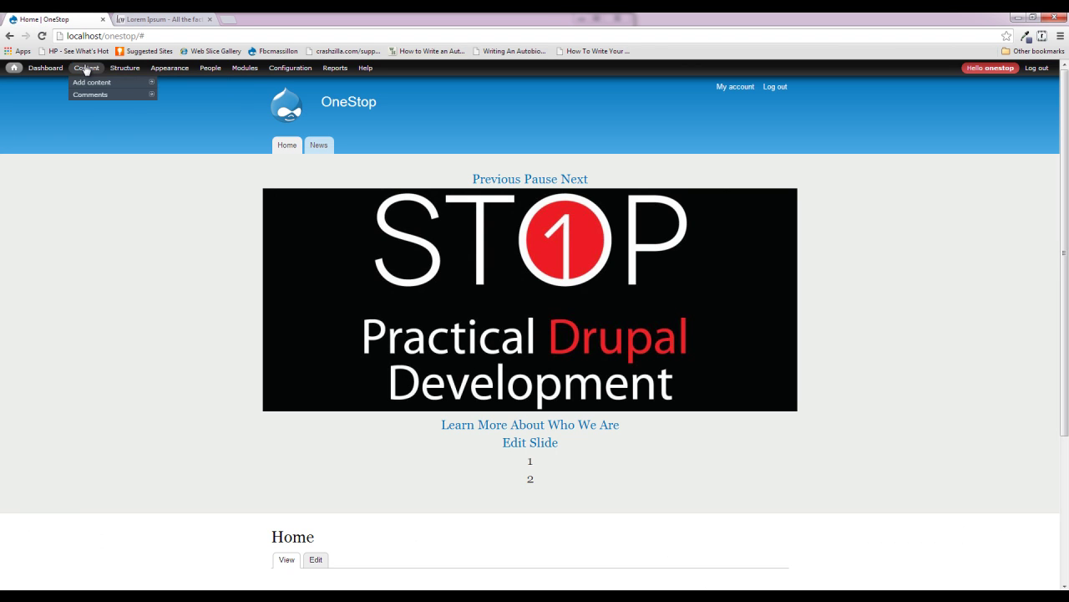
Start a new About content item titled "Who We Are"
mouse_move(89, 82)
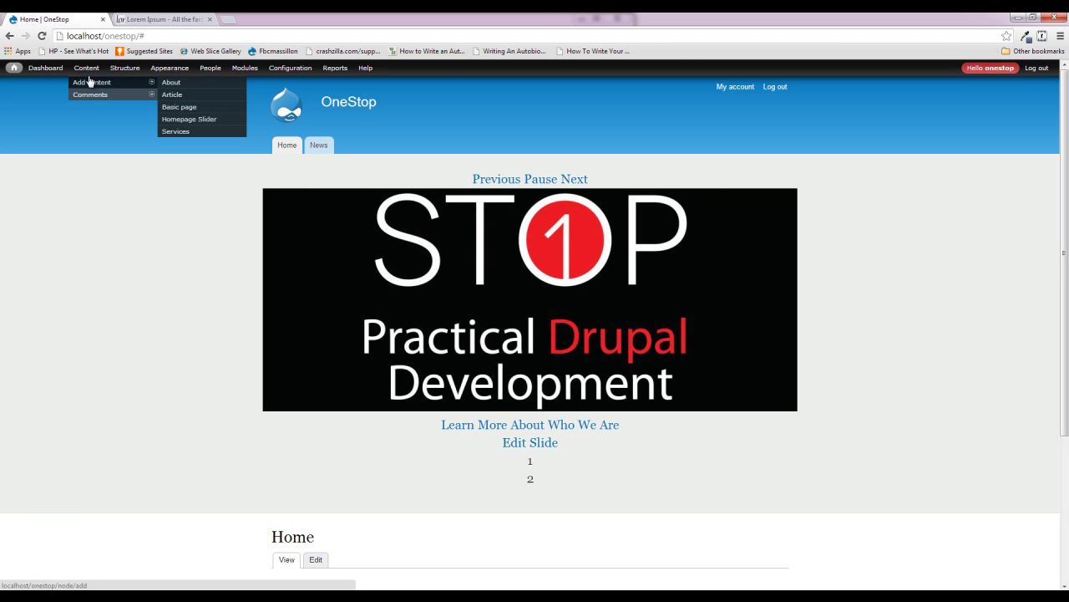
click(192, 82)
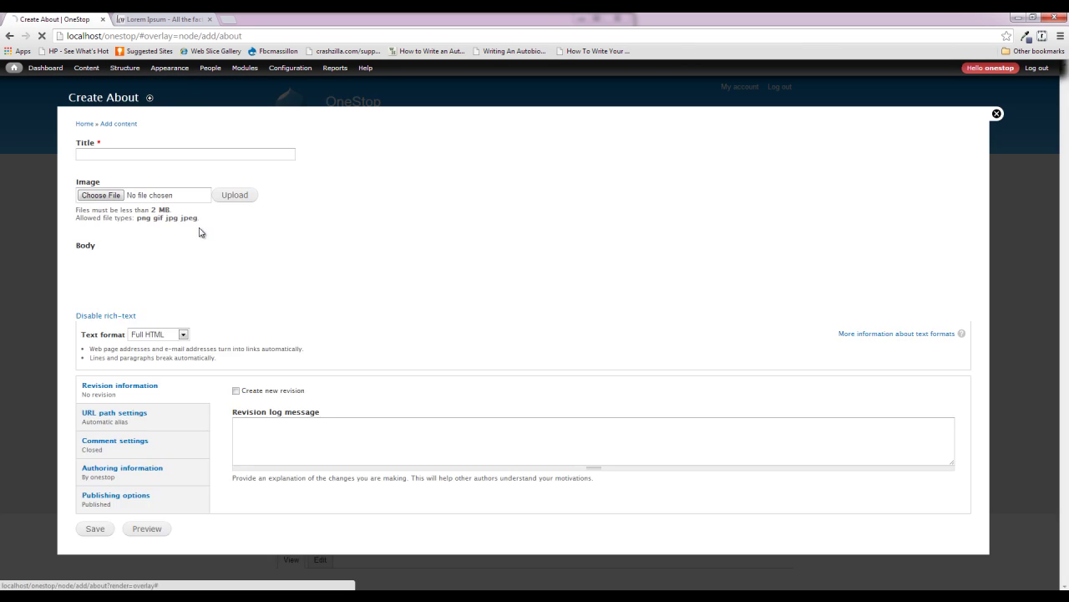
click(157, 155)
text(Who)
key(Down)
key(Return)
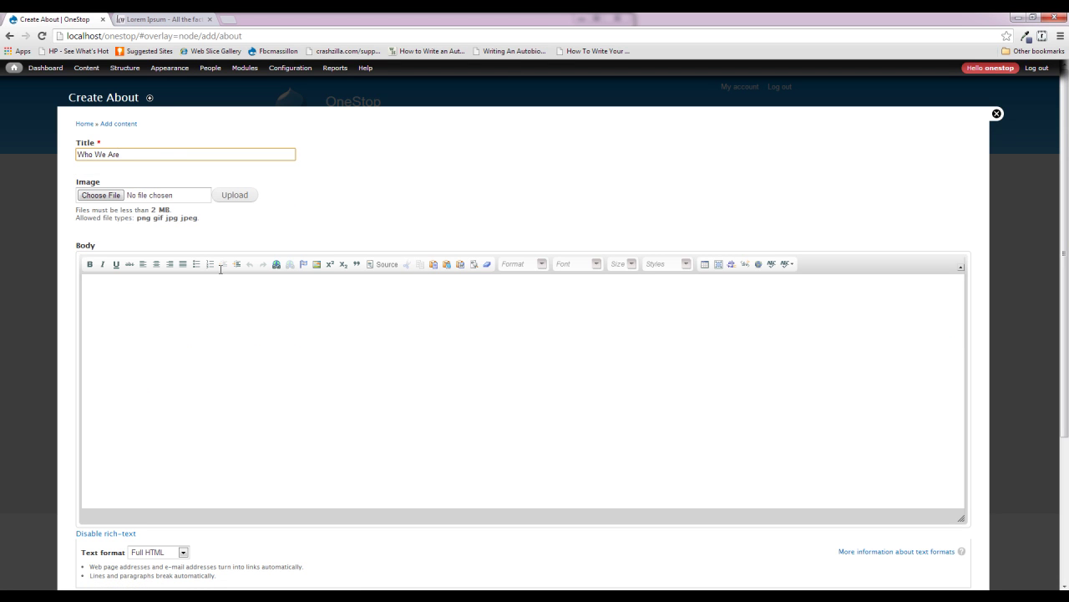
Paste the two copied Lorem Ipsum paragraphs into the Body as plain text
click(176, 349)
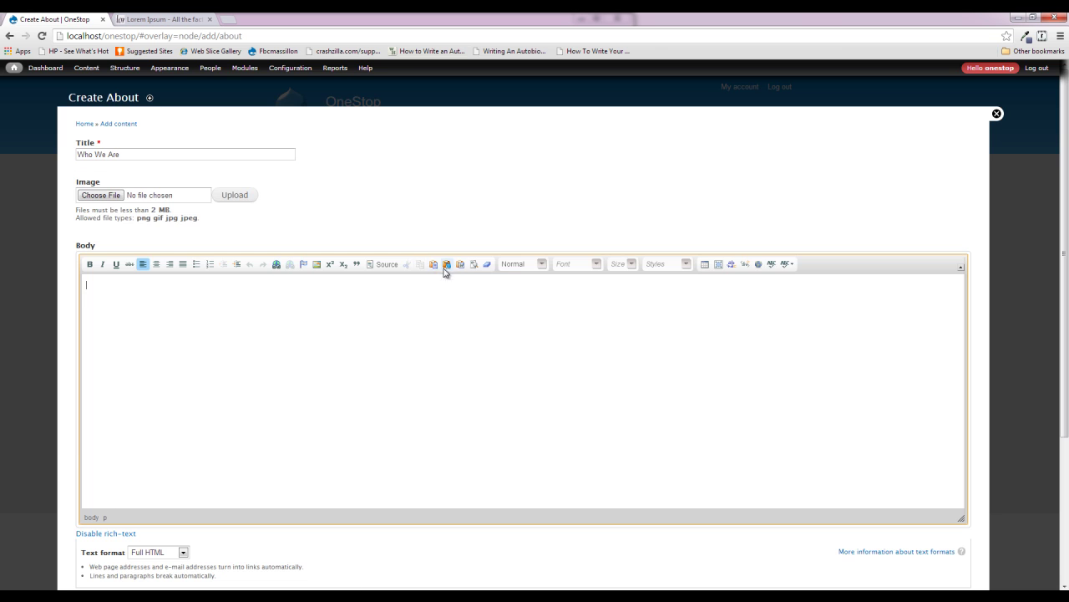
click(447, 265)
key(ctrl+v)
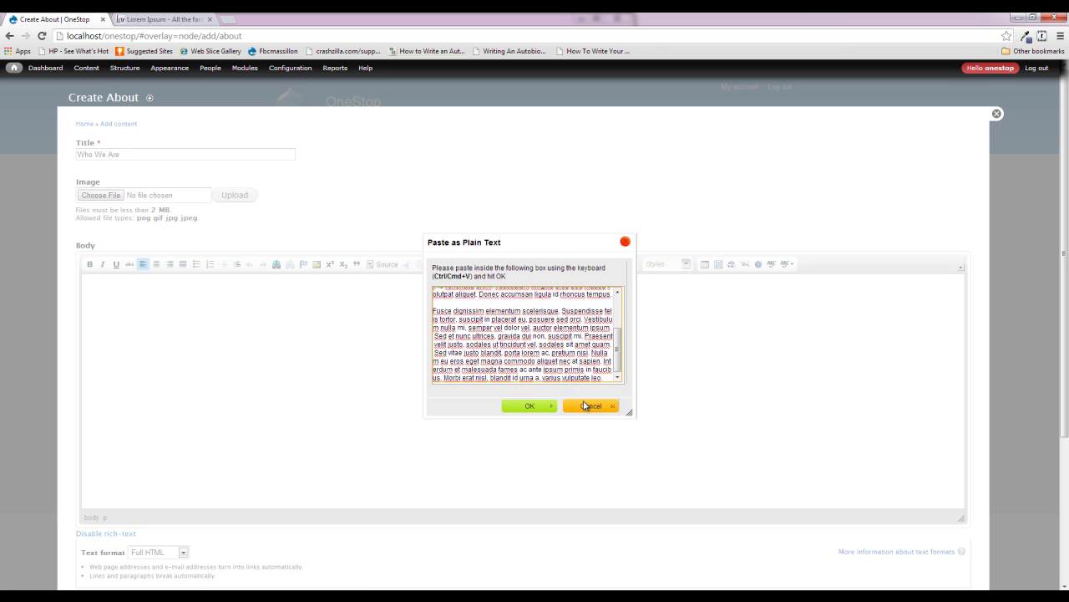
click(535, 406)
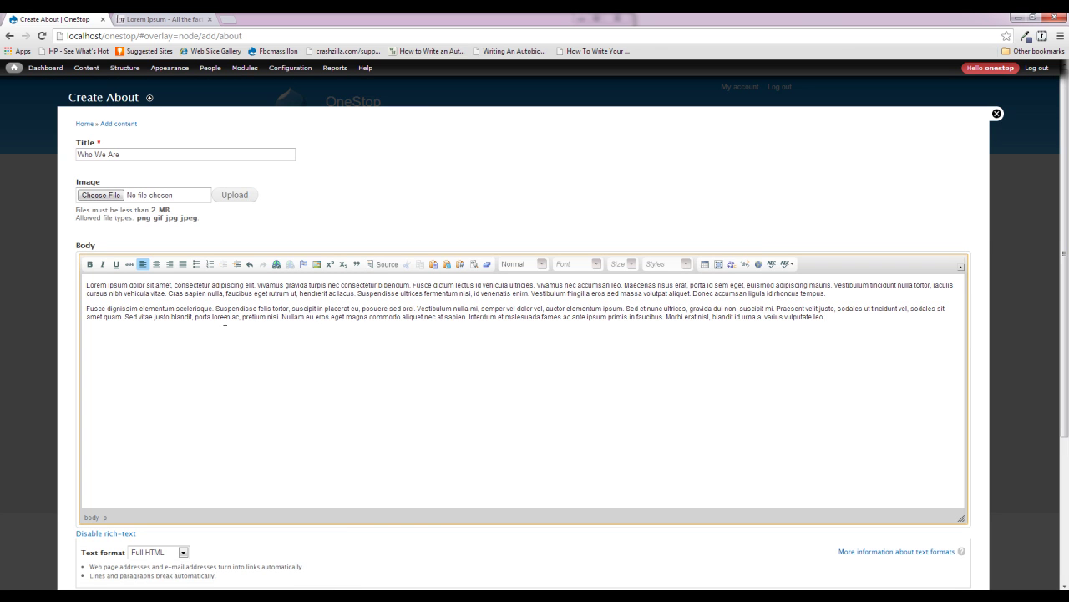
Replace the Body text with the copied Lorem Ipsum paragraphs pasted with their original formatting, and inspect the inline styles in the HTML source
drag(875, 345, 86, 284)
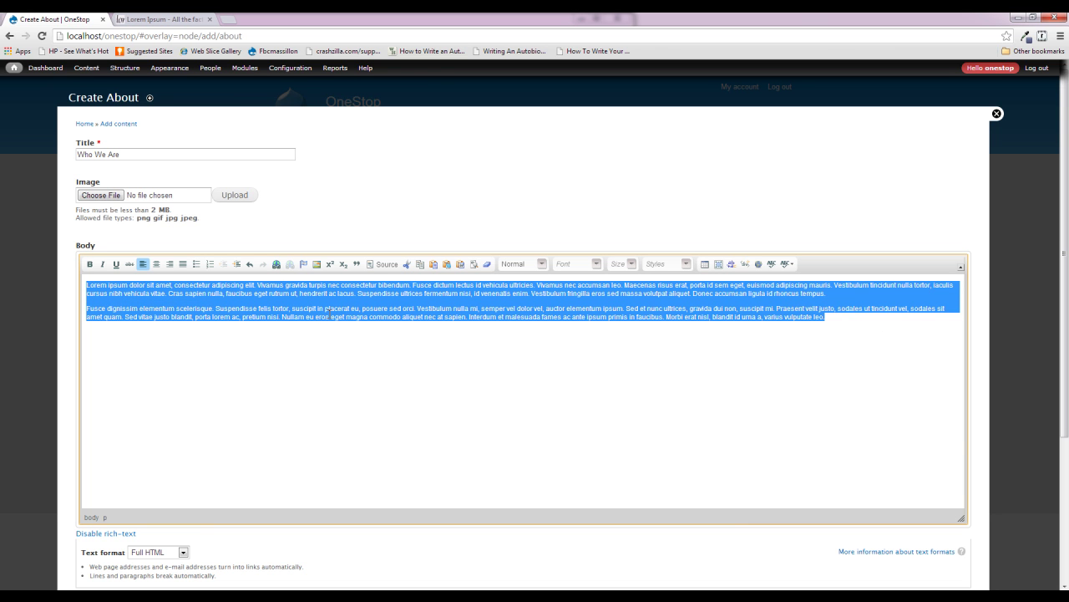
key(Delete)
key(ctrl+Tab)
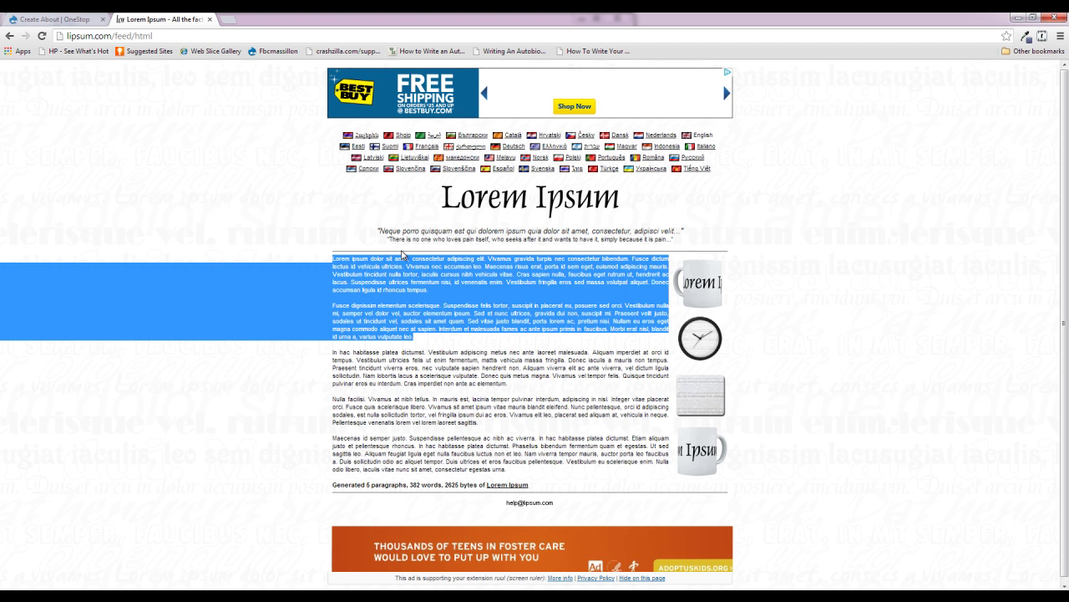
key(ctrl+Tab)
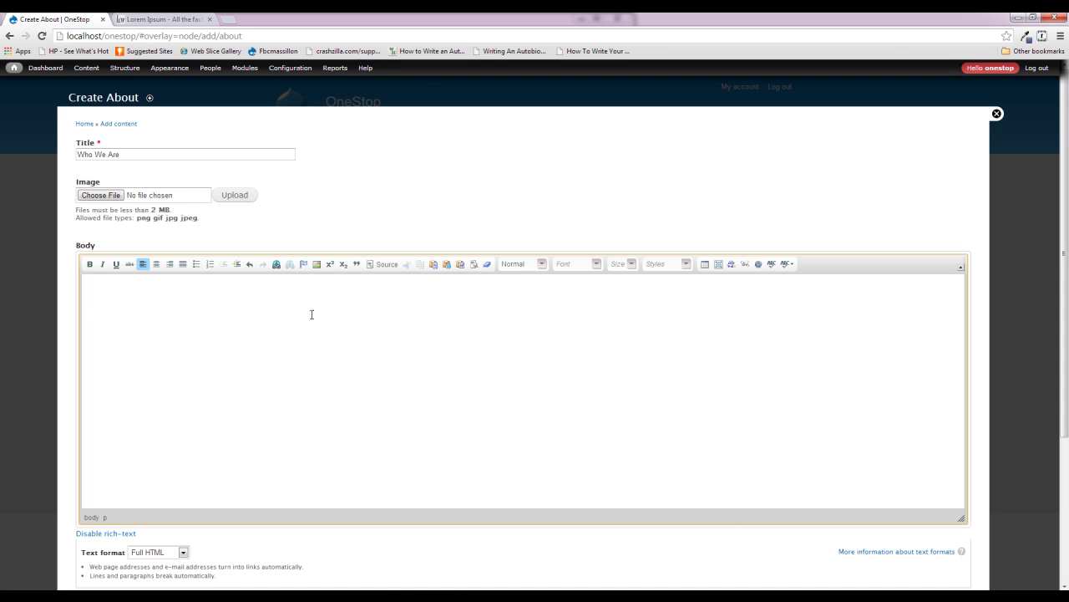
text(Lorem ipsum dolor sit amet, consectetur adipiscing elit. Vivamus gravida turpis nec consectetur bibendum. Fusce dictum lectus id vehicula ultricies. Vivamus nec accumsan leo. Maecenas risus erat, porta id sem eget, euismod adipiscing mauris. Vestibulum tincidunt nulla tortor, iaculis cursus nibh vehicula vitae. Cras sapien nulla, faucibus eget rutrum ut, hendrerit ac lacus. Suspendisse ultrices fermentum nisi, id venenatis enim. Vestibulum fringilla eros sed massa volutpat aliquet. Donec accumsan ligula id rhoncus tempus.  Fusce dignissim elementum scelerisque. Suspendisse felis tortor, suscipit in placerat eu, posuere sed orci. Vestibulum nulla mi, semper vel dolor vel, auctor elementum ipsum. Sed et nunc ultrices, gravida dui non, suscipit mi. Praesent velit justo, sodales ut tincidunt vel, sodales sit amet quam. Sed vitae justo blandit, porta lorem ac, pretium nisi. Nullam eu eros eget magna commodo aliquet nec at sapien. Interdum et malesuada fames ac ante ipsum primis in faucibus. Morbi erat nisi, blandit id urna a, varius vulputate leo.)
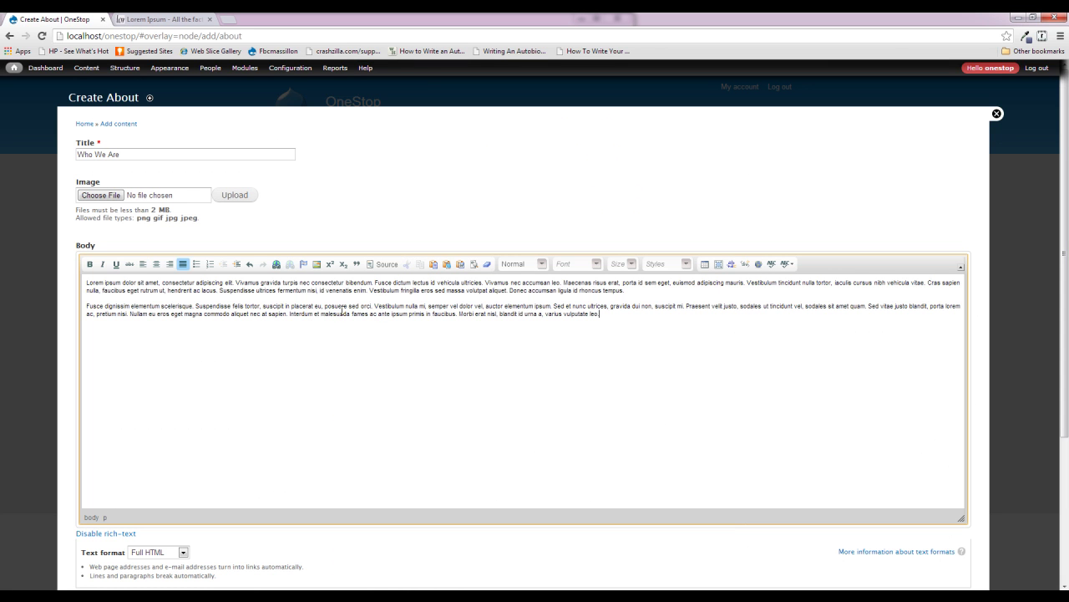
click(382, 266)
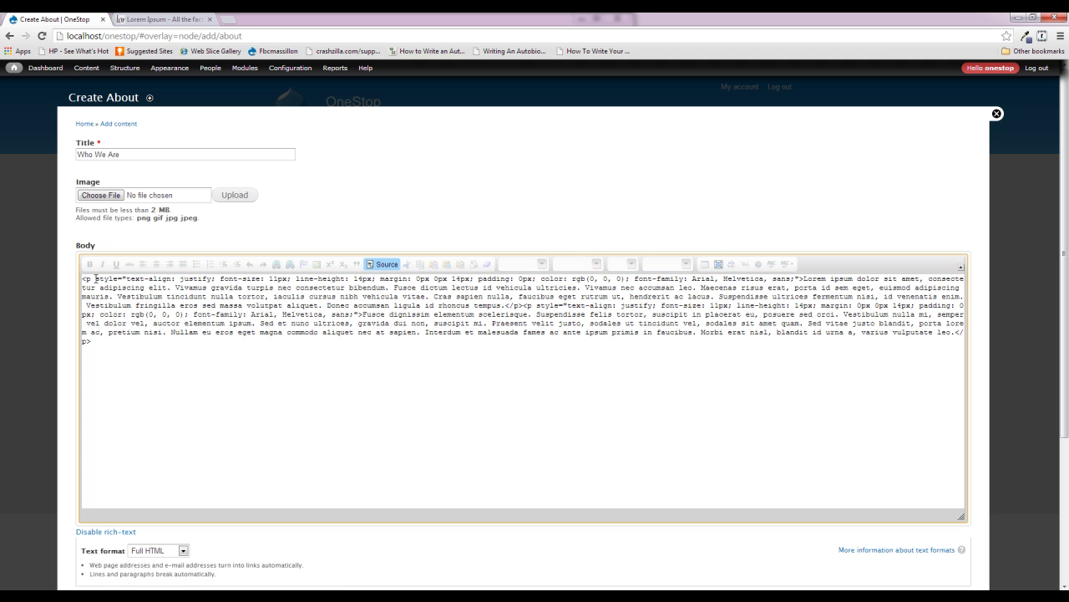
drag(82, 278, 594, 280)
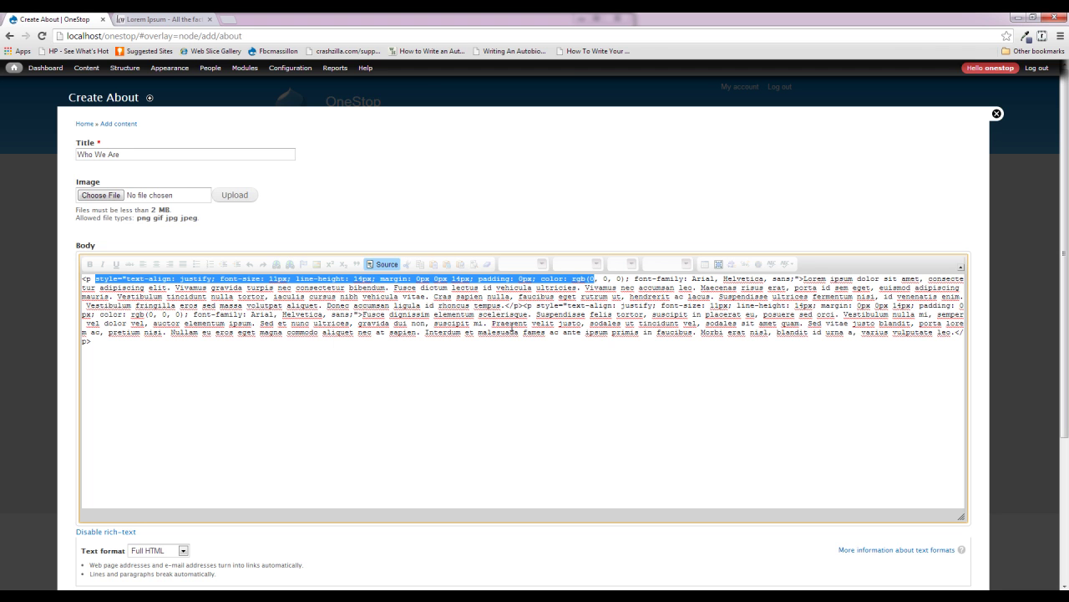
click(382, 264)
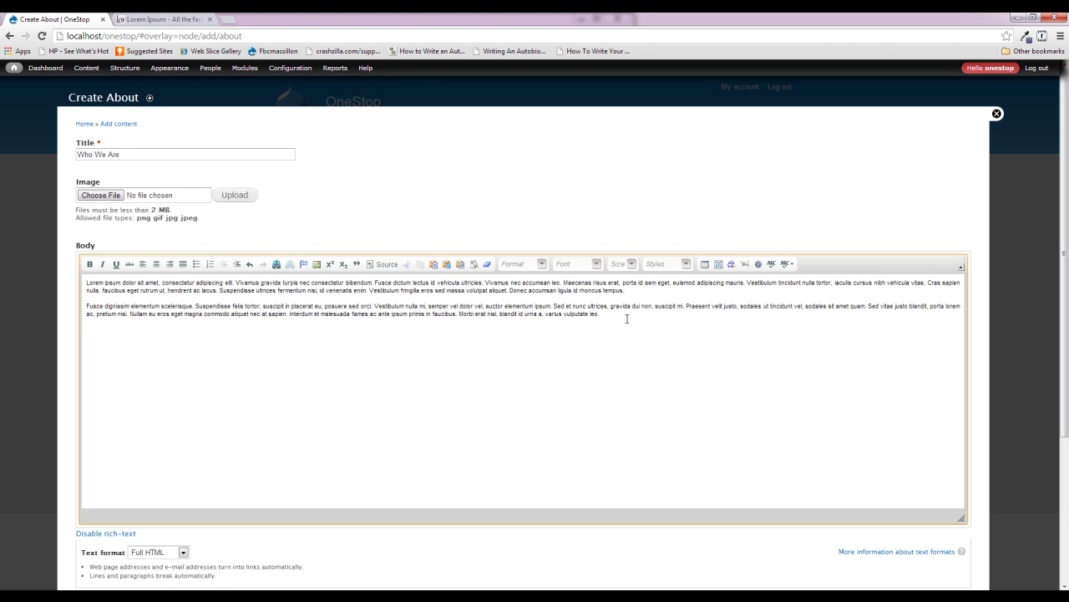
Clear the Body, re-enter the copied Lorem Ipsum paragraphs as plain text, and check the HTML source
drag(627, 318, 86, 282)
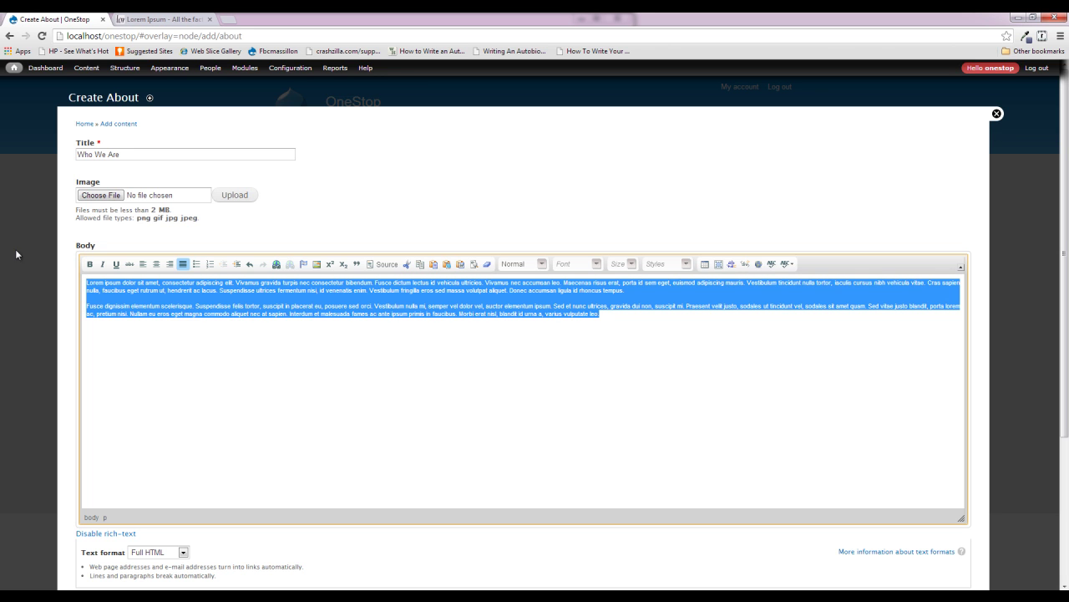
key(Delete)
click(381, 264)
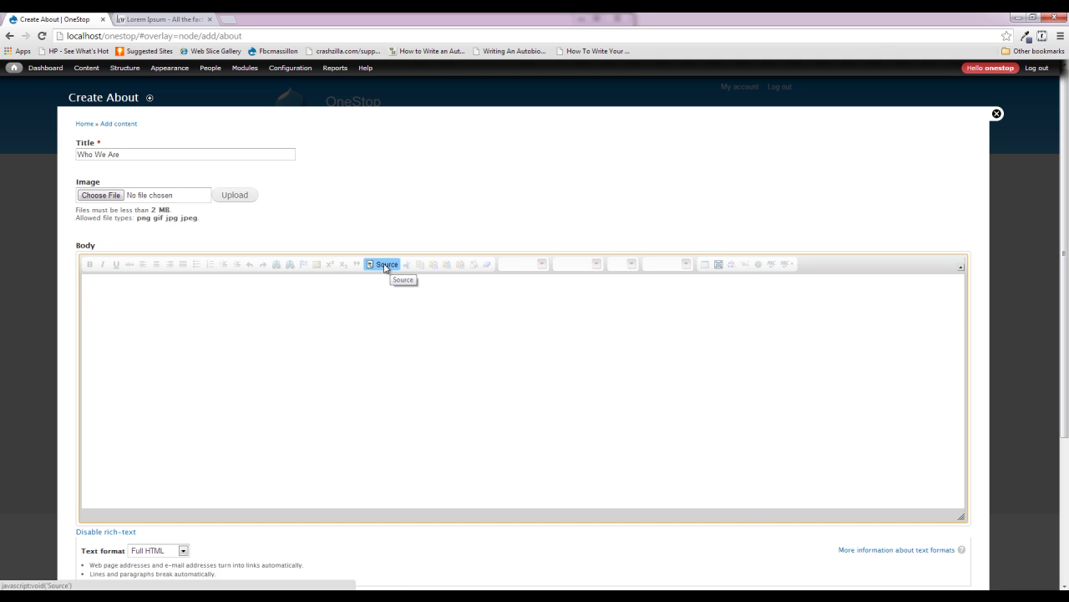
click(384, 264)
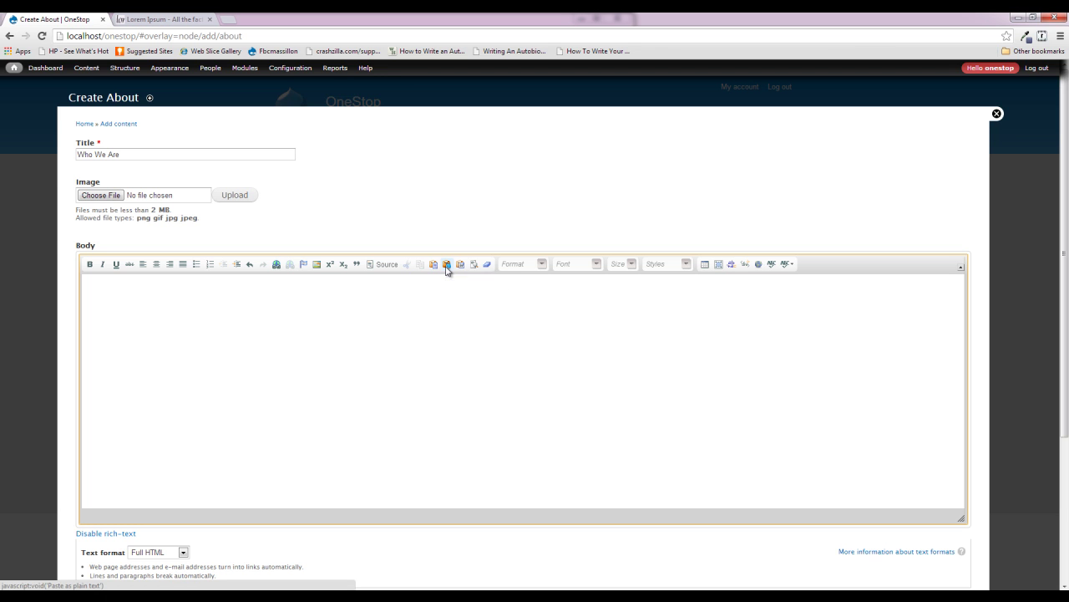
click(447, 264)
key(ctrl+v)
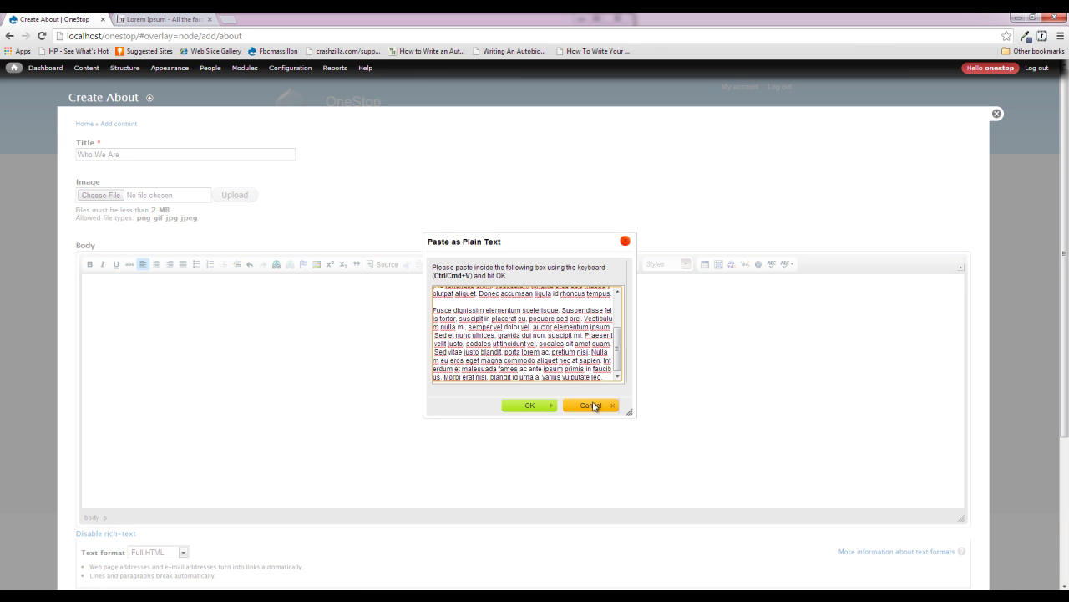
click(541, 406)
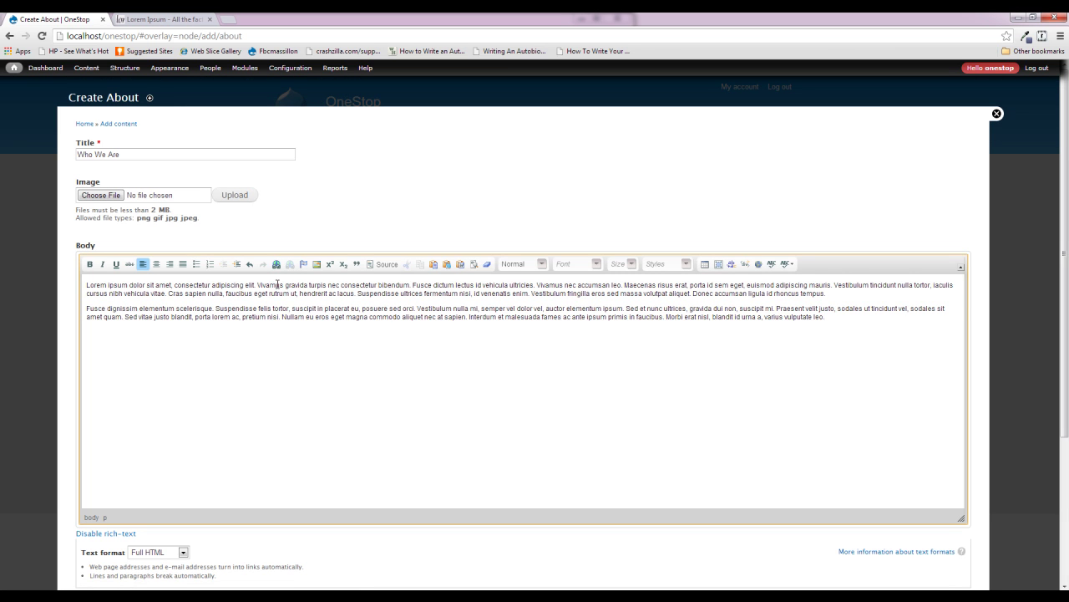
click(384, 264)
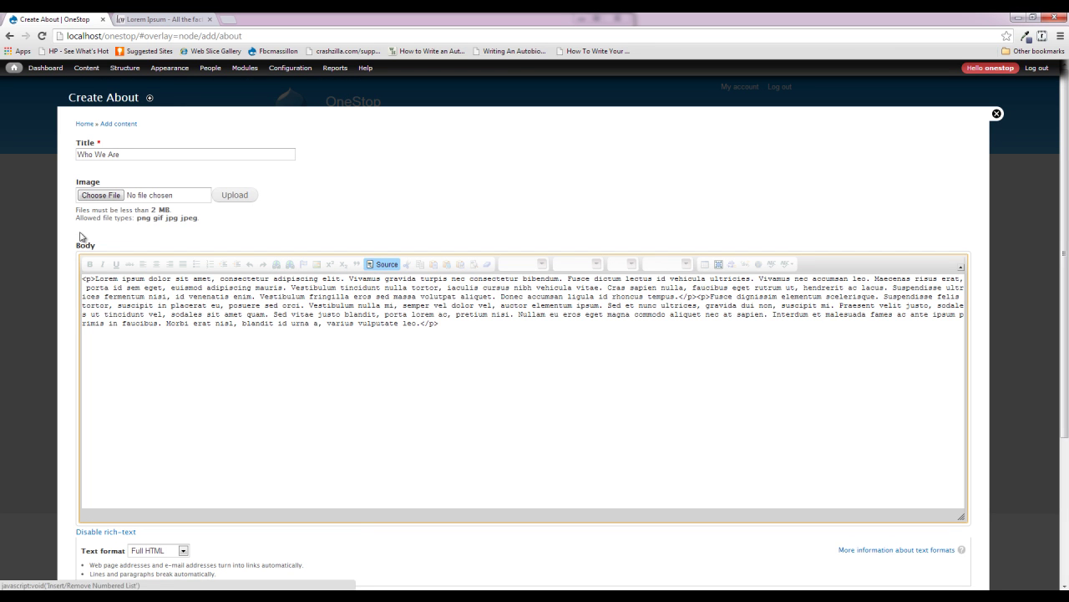
click(394, 264)
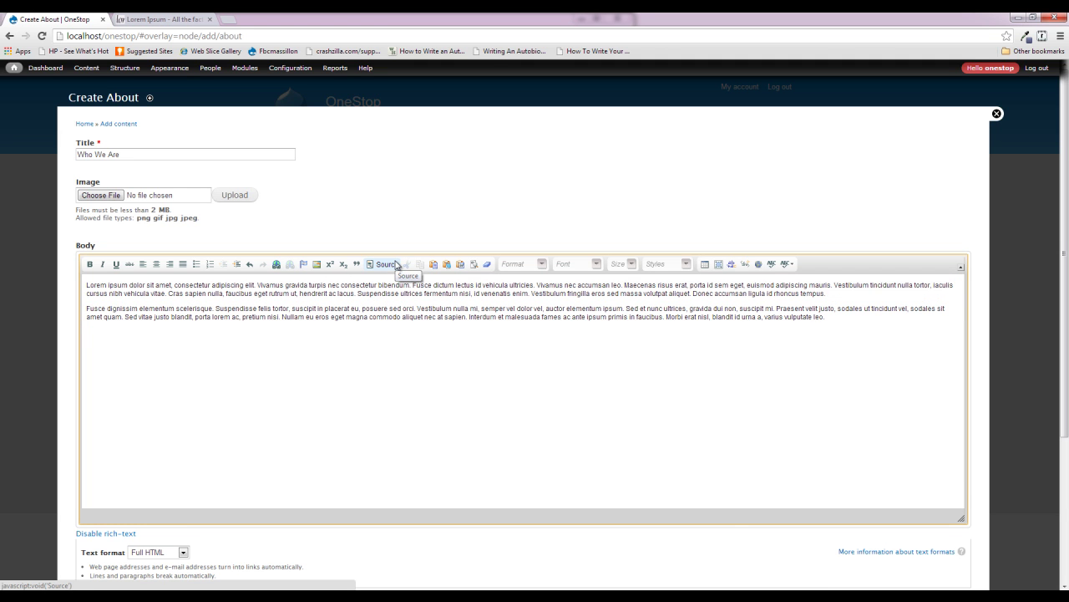
Upload OneStop-Logo-Black.jpg from the Desktop as the image and save the "Who We Are" page
click(118, 198)
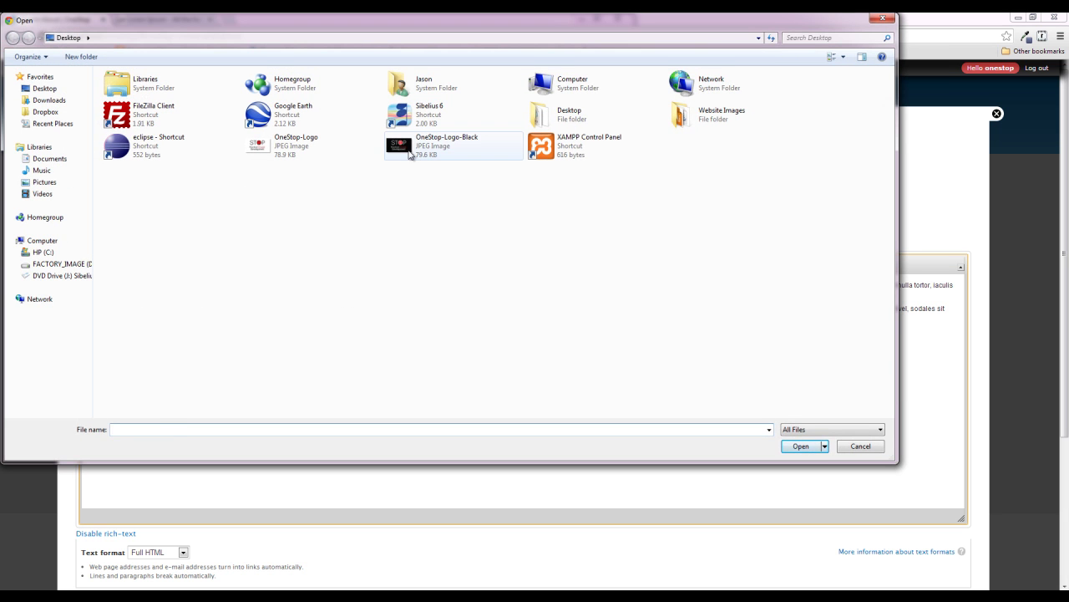
double_click(410, 153)
click(249, 197)
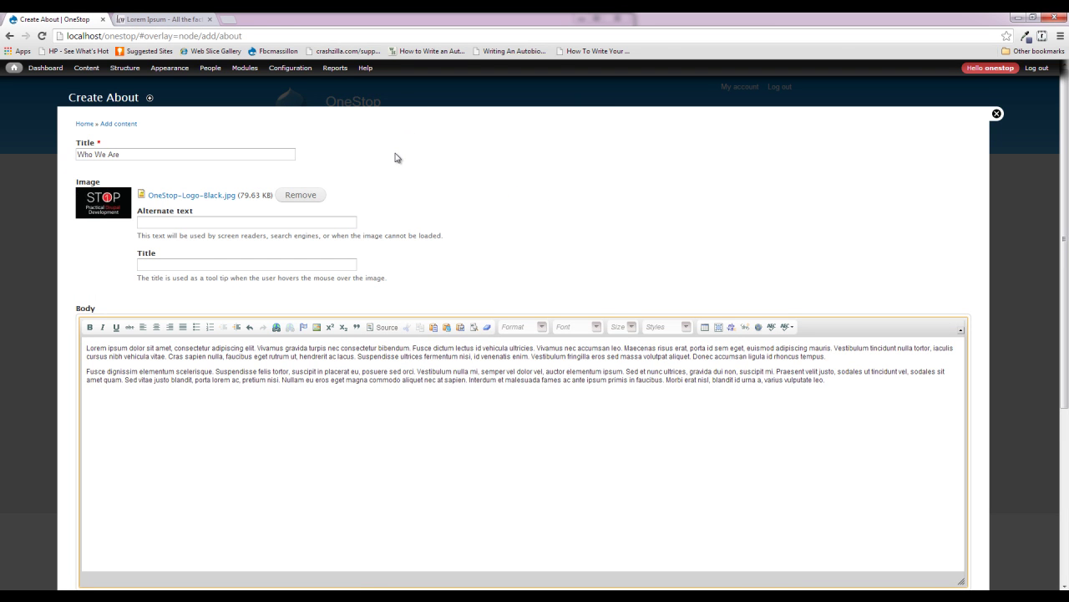
scroll(396, 157, down, 3)
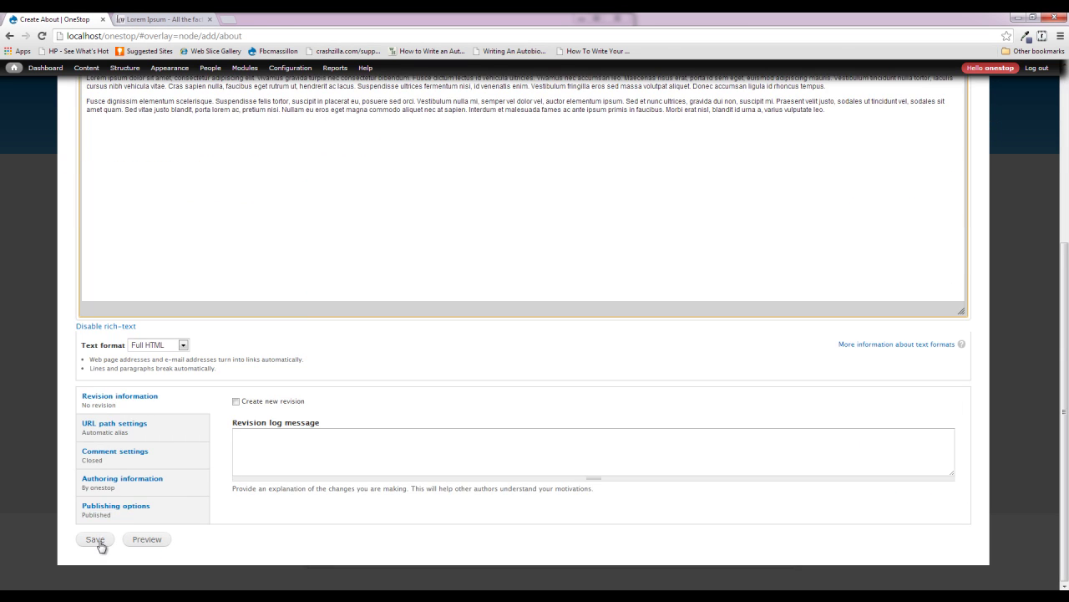
click(96, 539)
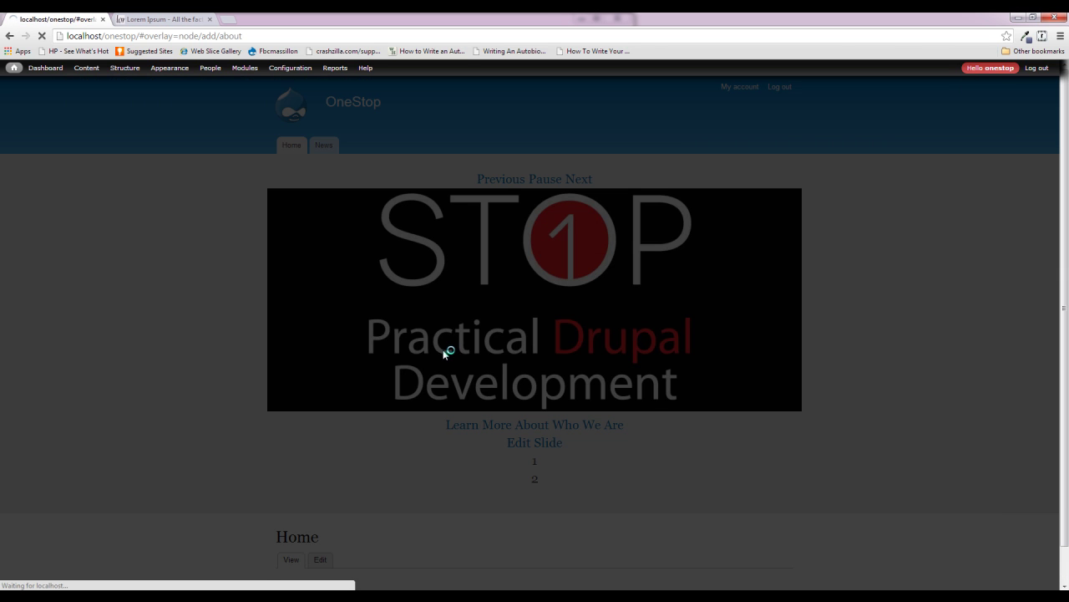
scroll(191, 334, down, 5)
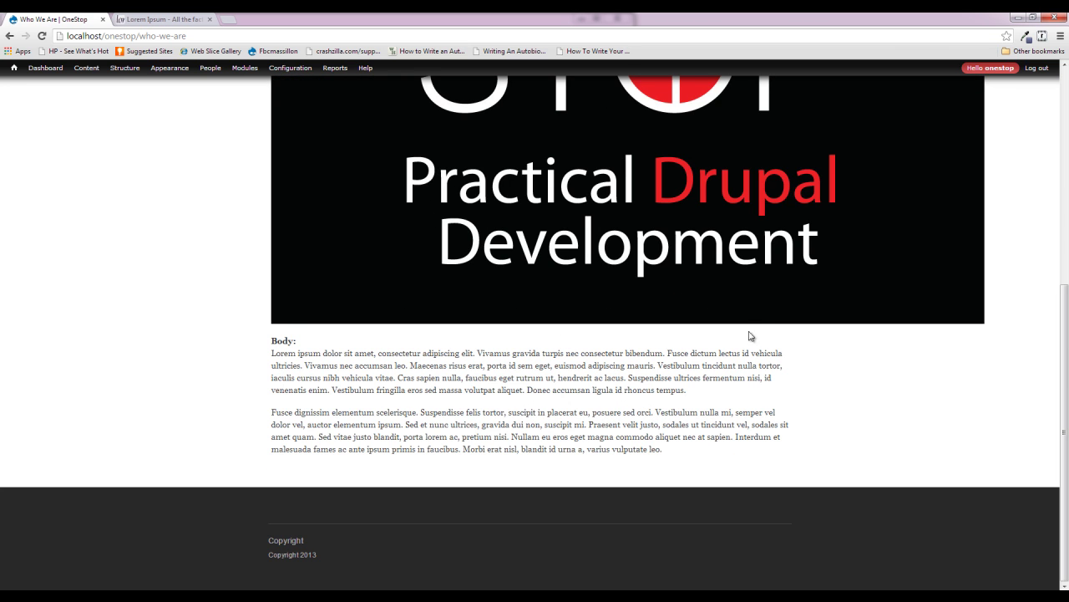
scroll(597, 393, up, 5)
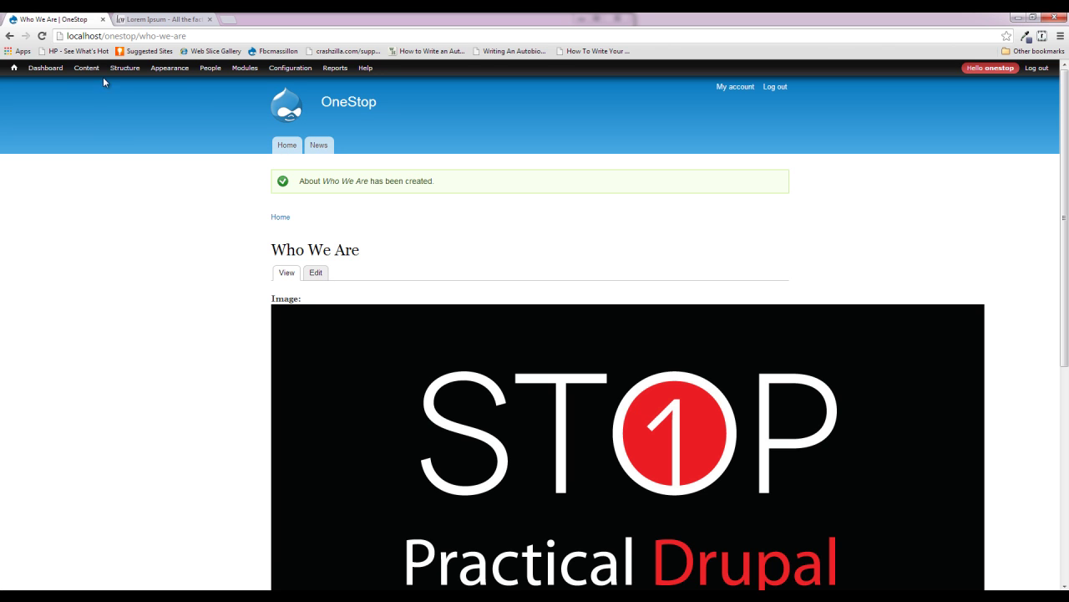
Add a Main menu link titled "About" with the path node/23 and save it
mouse_move(125, 72)
mouse_move(133, 107)
mouse_move(209, 120)
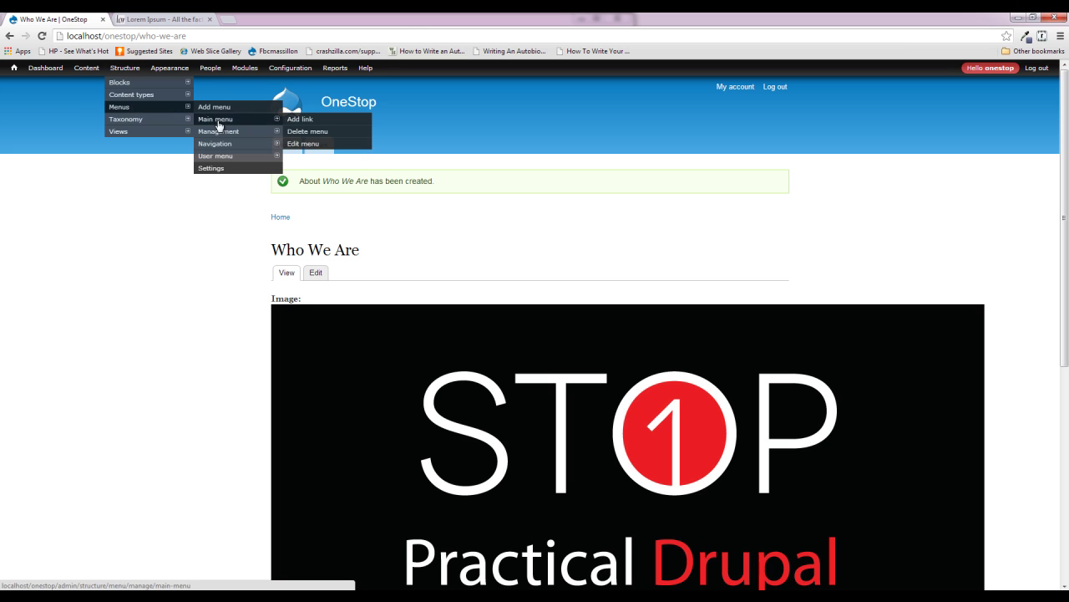
click(310, 125)
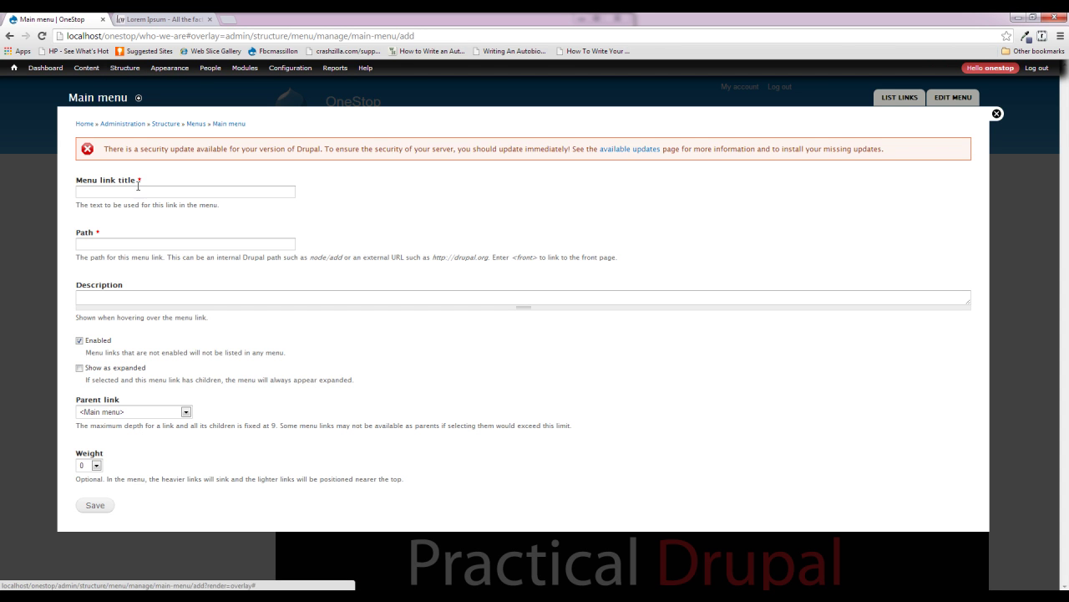
click(131, 192)
text(About)
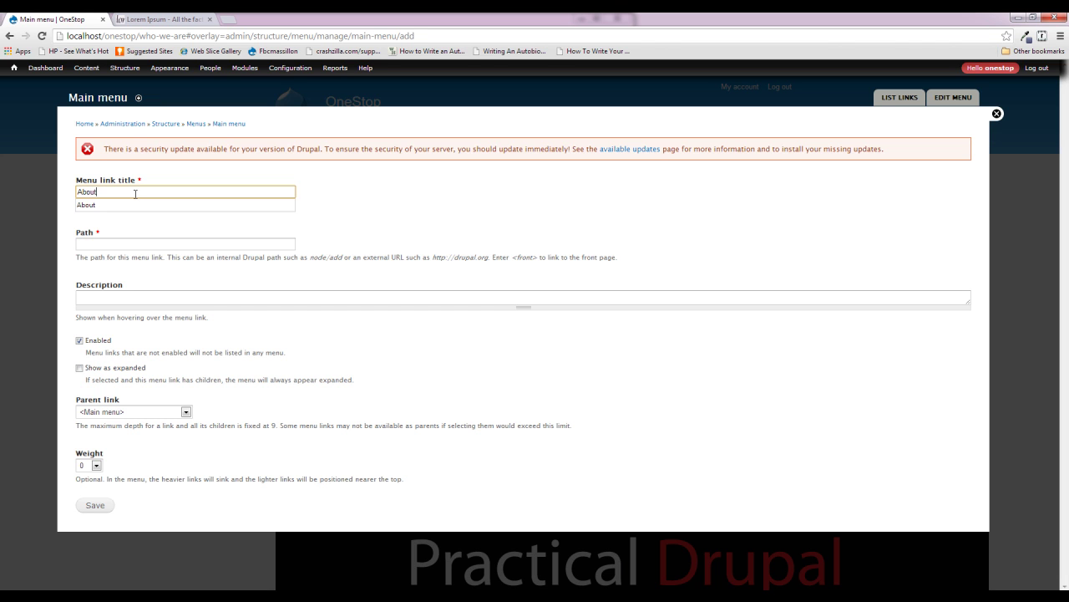
key(Tab)
text(no)
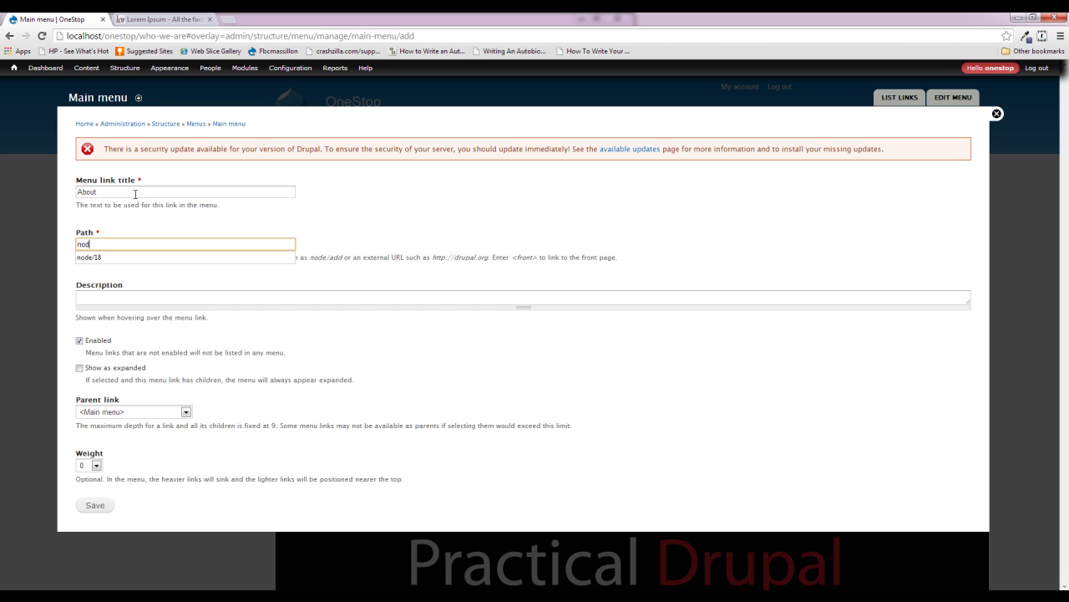
text(de/23)
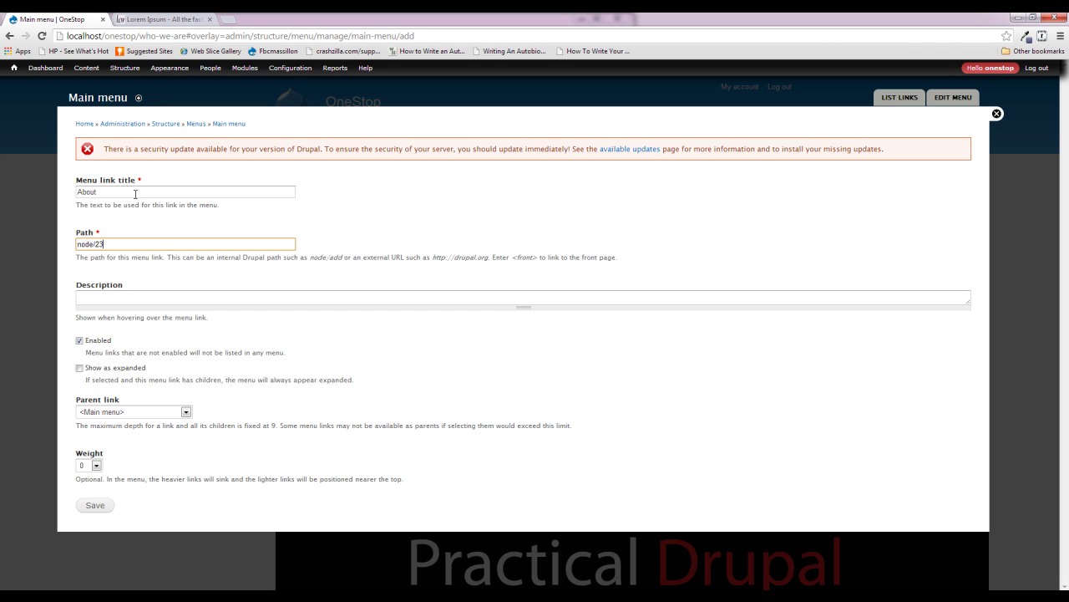
click(95, 506)
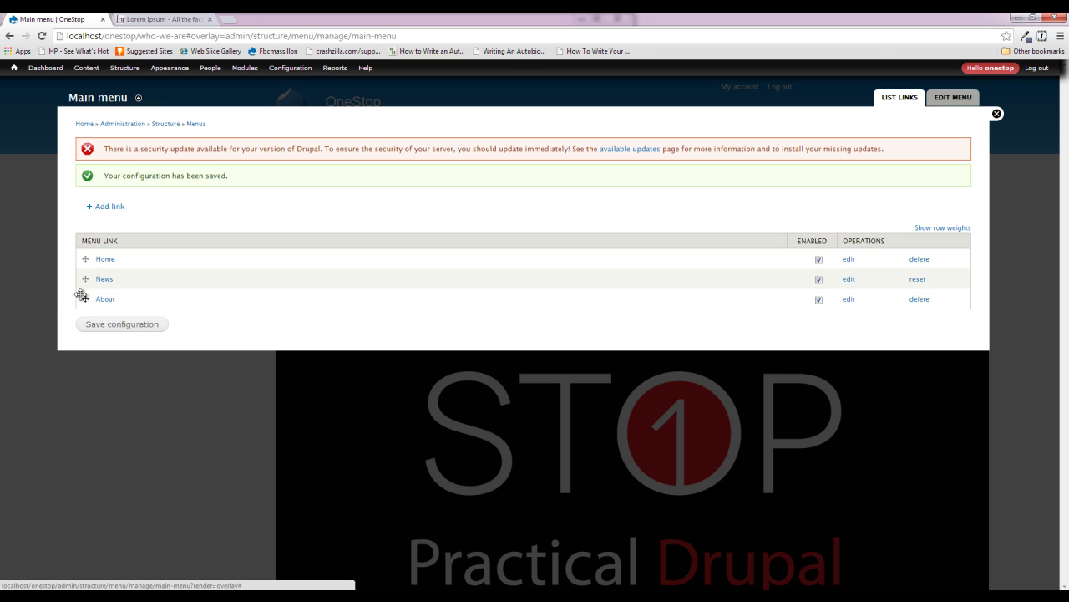
Move the About link above News in the Main menu, save the configuration and close the overlay
drag(85, 304, 84, 285)
click(124, 355)
click(995, 114)
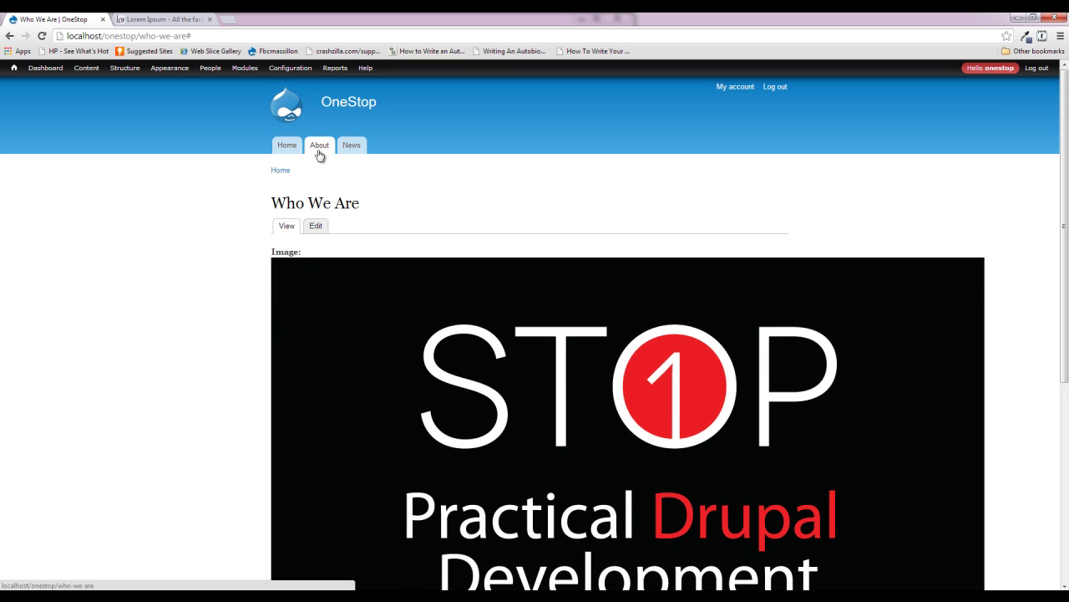
Test the About link from the home page and review the image and body on the "Who We Are" page
click(311, 156)
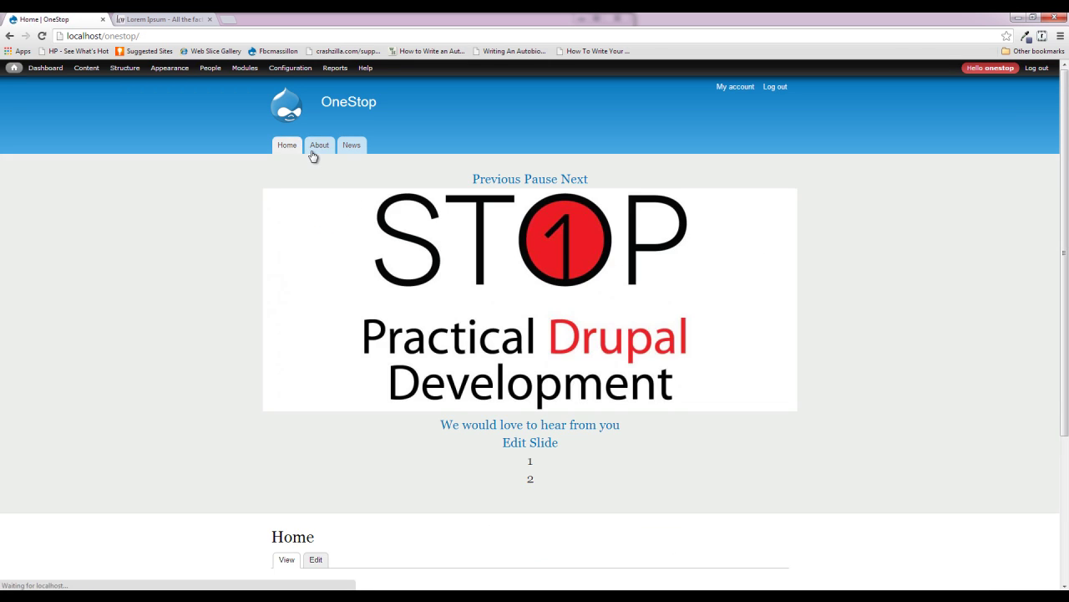
click(310, 155)
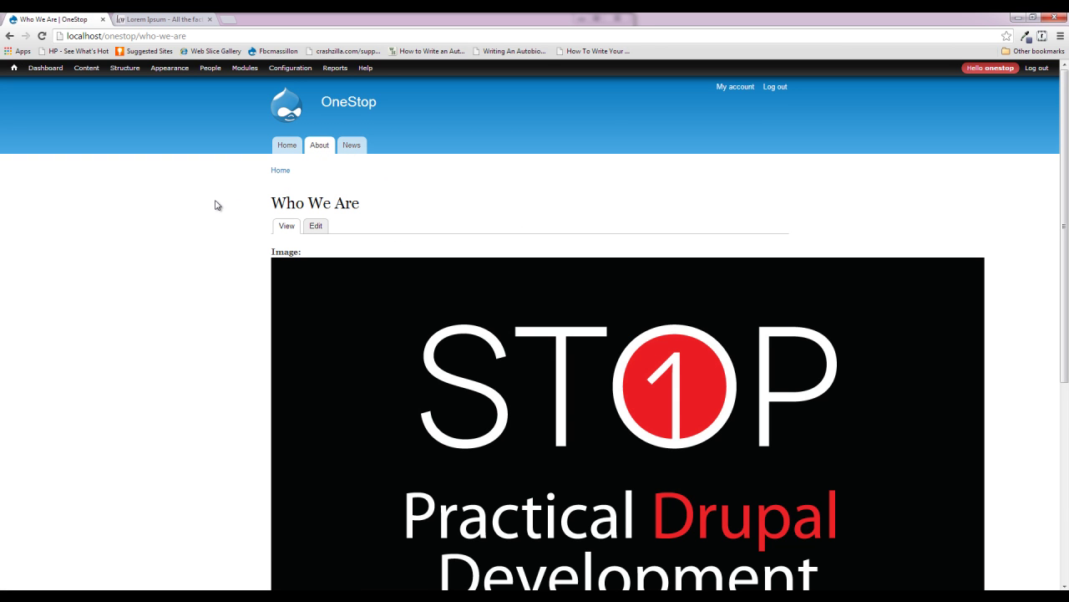
scroll(215, 205, down, 3)
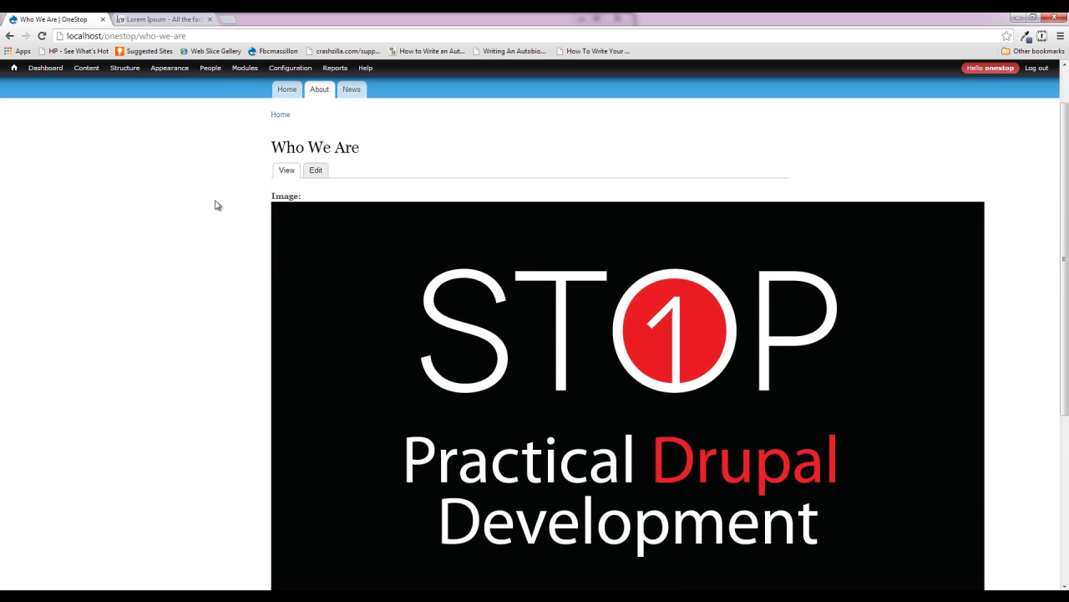
scroll(215, 205, up, 1)
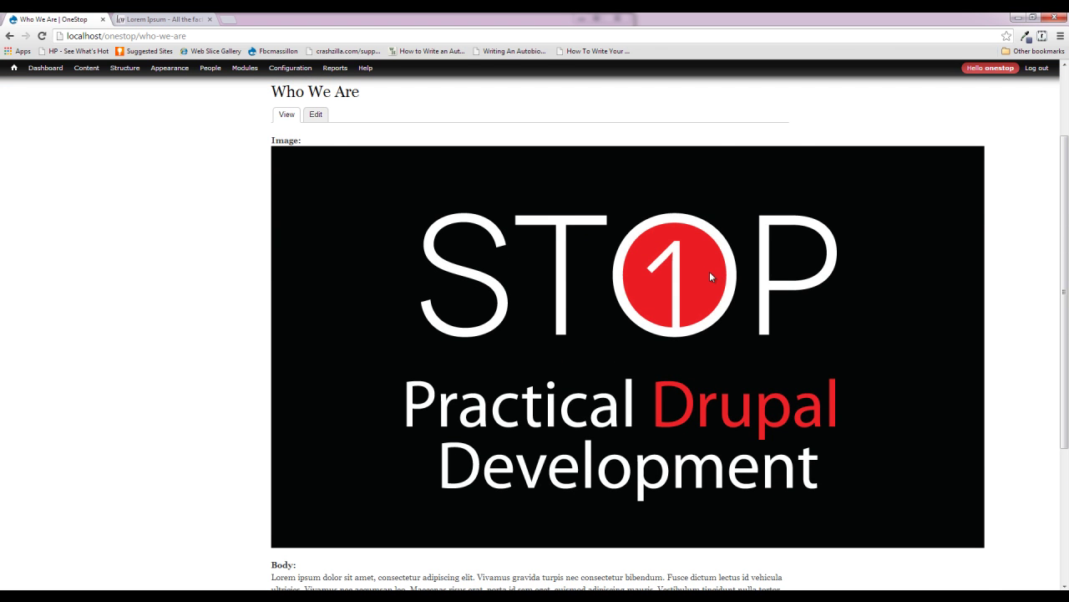
scroll(268, 427, down, 2)
scroll(293, 452, up, 3)
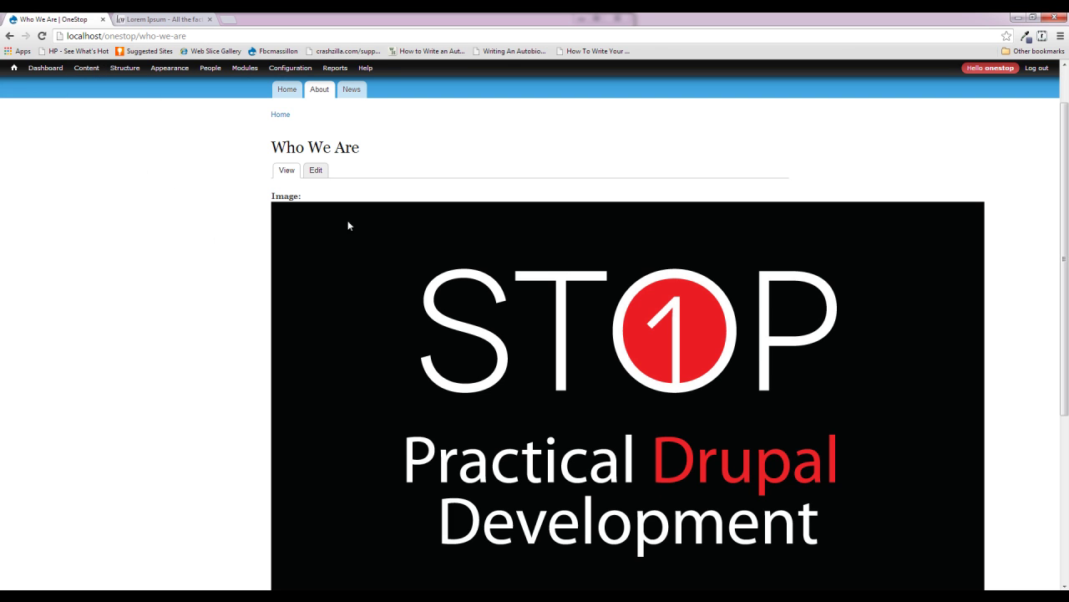
Hide the labels of the Image and Body fields in the About content type's default display
mouse_move(122, 73)
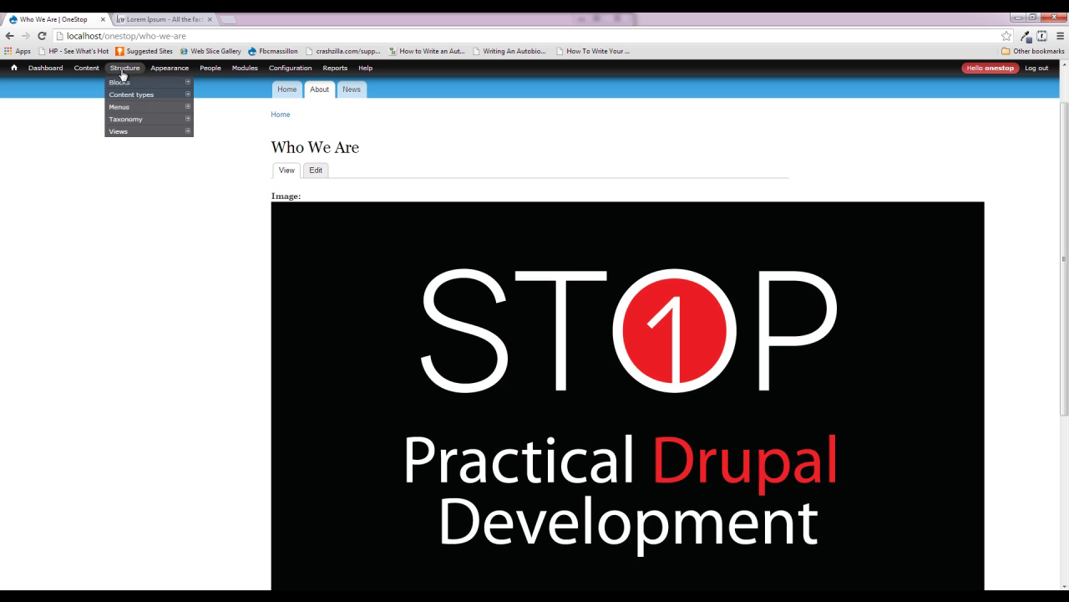
mouse_move(167, 107)
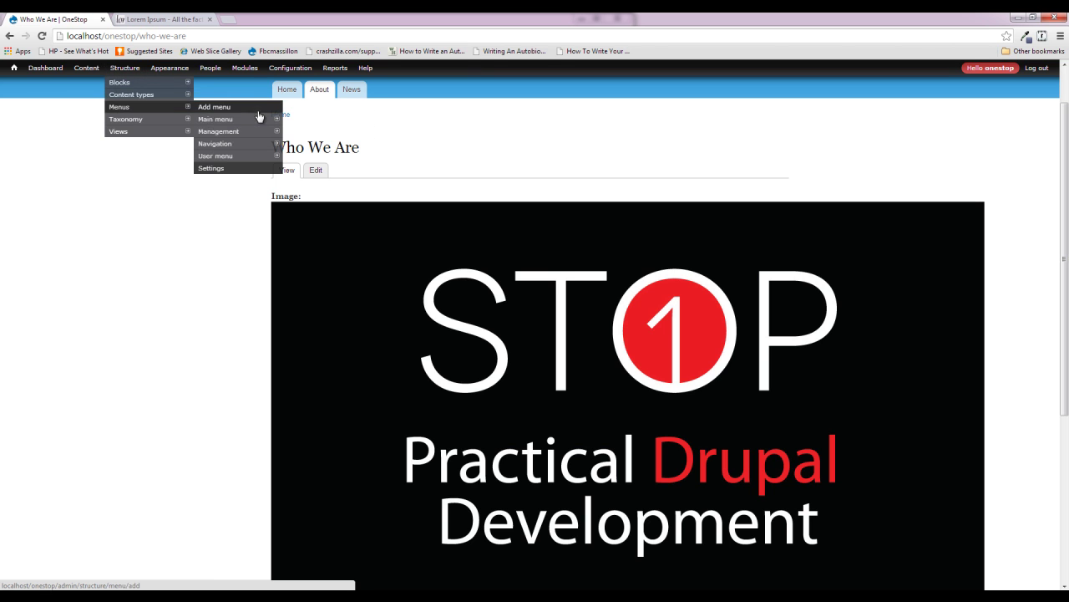
mouse_move(237, 112)
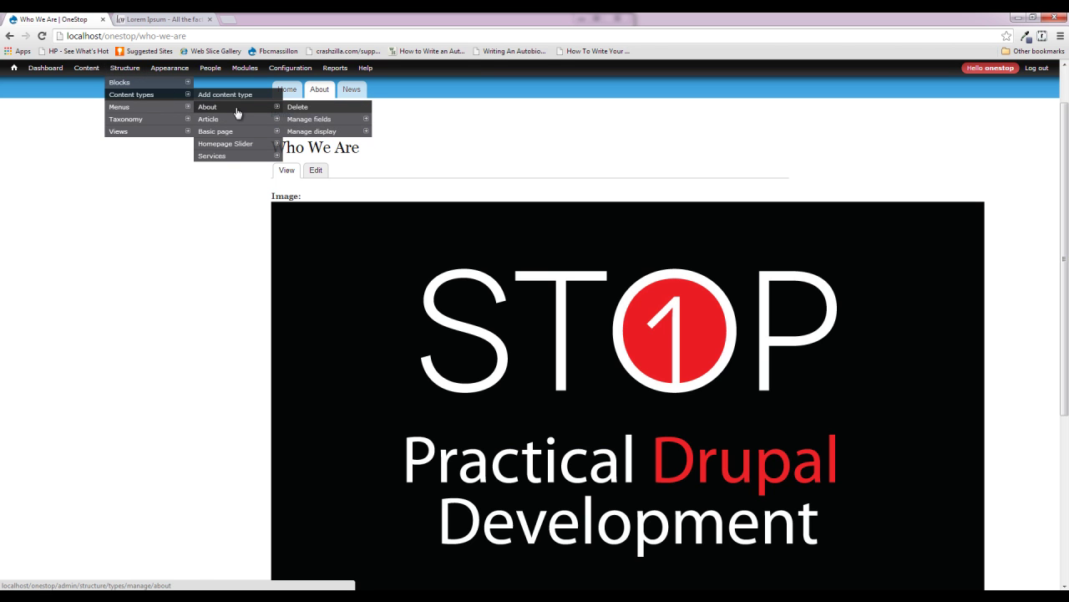
click(336, 133)
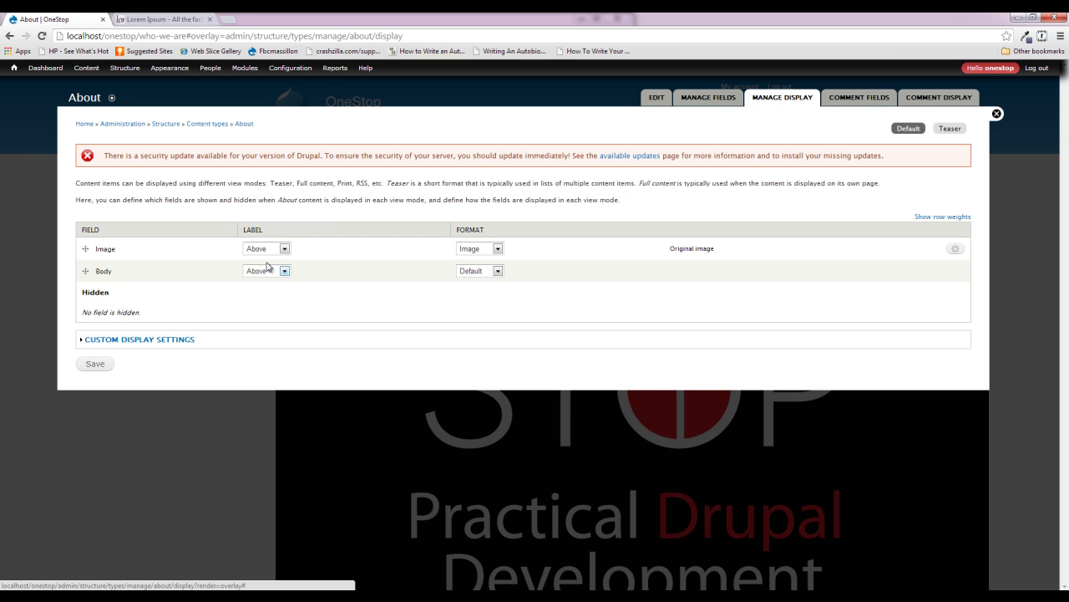
click(269, 249)
click(264, 278)
click(266, 271)
click(265, 299)
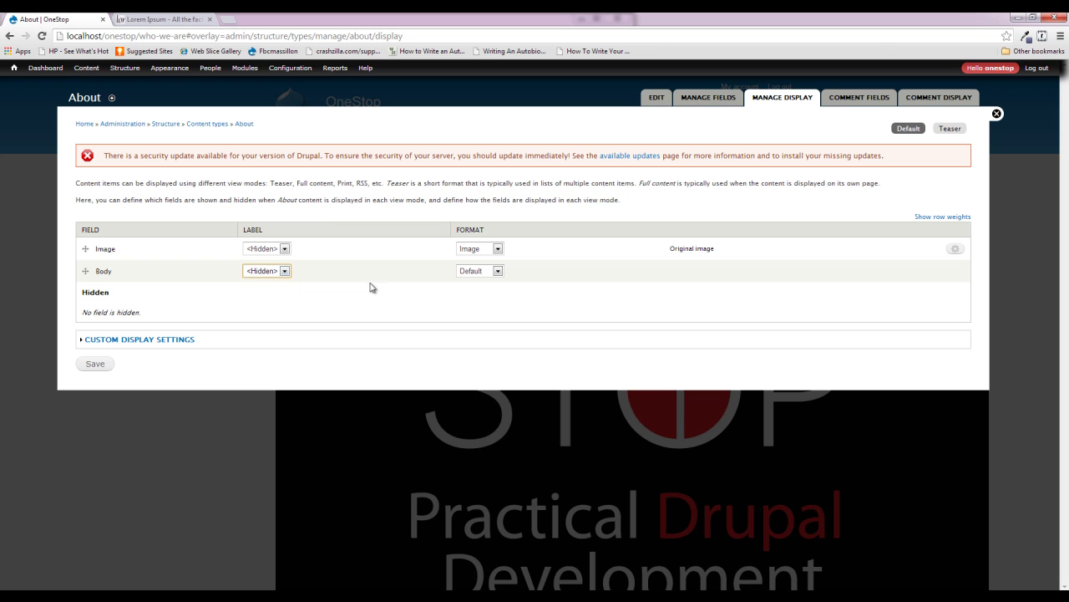
Apply the Basic Image style to the About content type's Image field, save the display settings and close the overlay
click(956, 251)
click(544, 276)
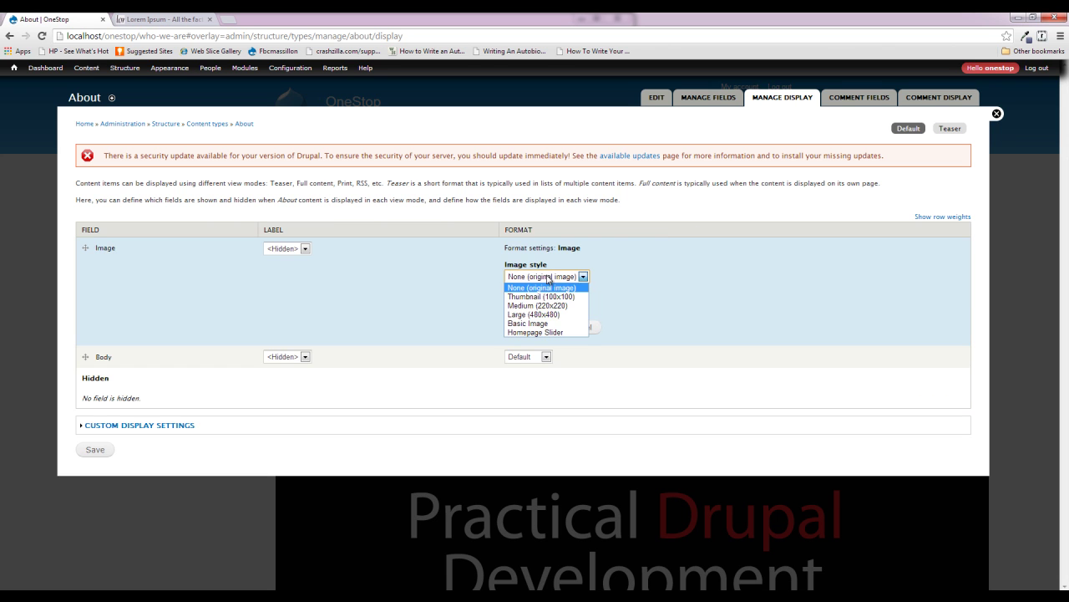
click(554, 325)
click(522, 330)
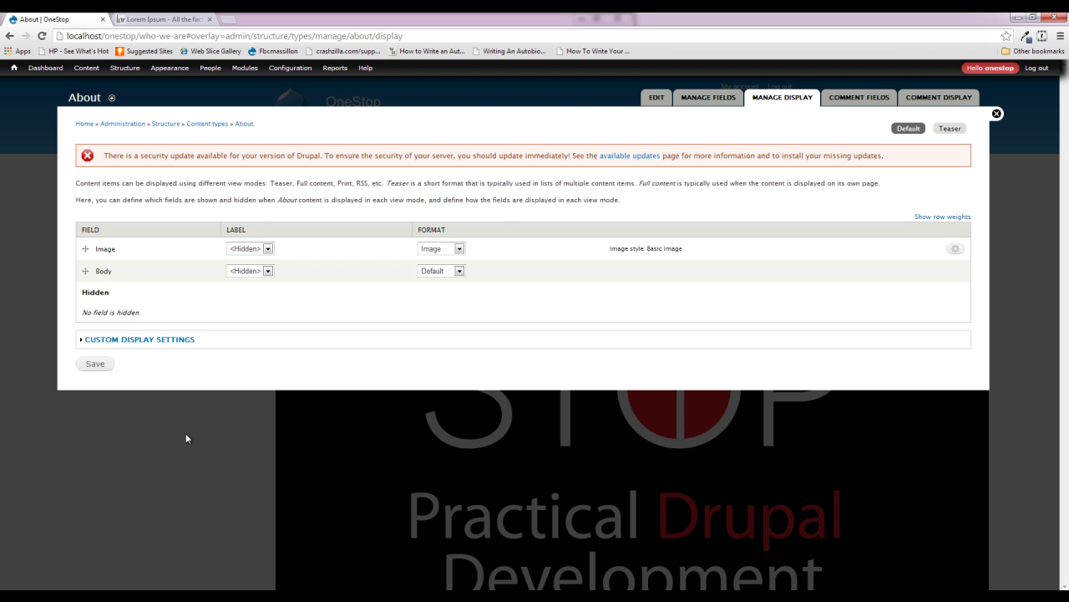
click(92, 366)
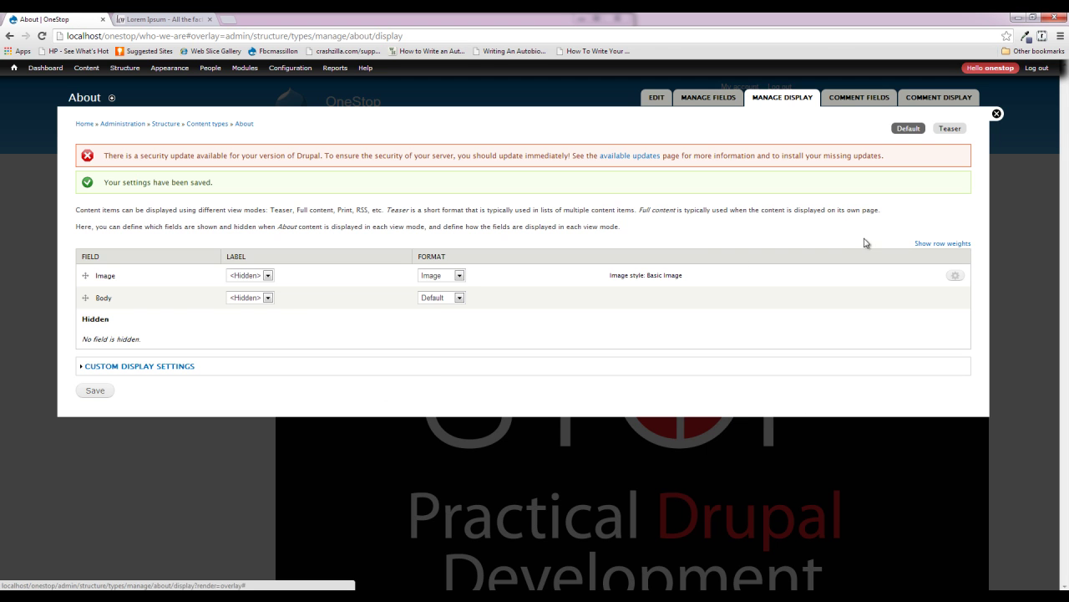
click(996, 114)
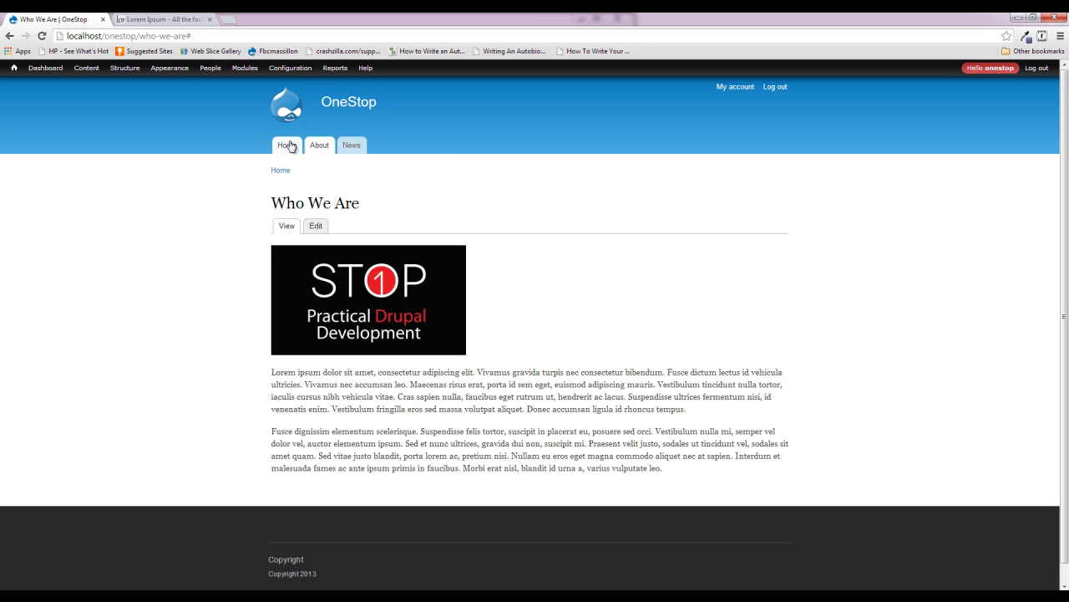
Set the URL alias pattern for all About paths to about/[node:title]
mouse_move(290, 67)
mouse_move(302, 157)
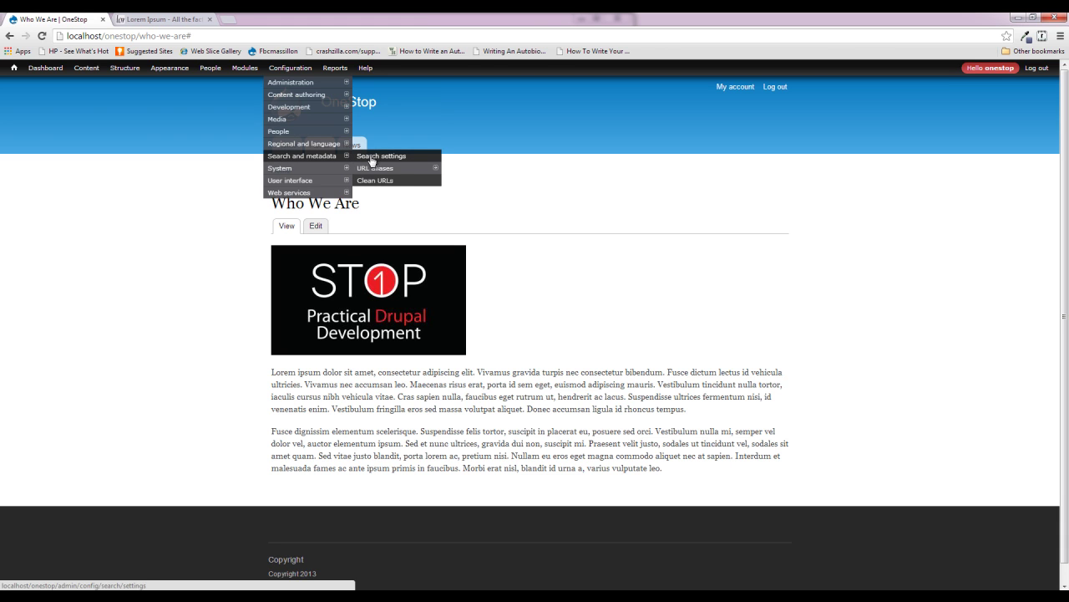
mouse_move(398, 173)
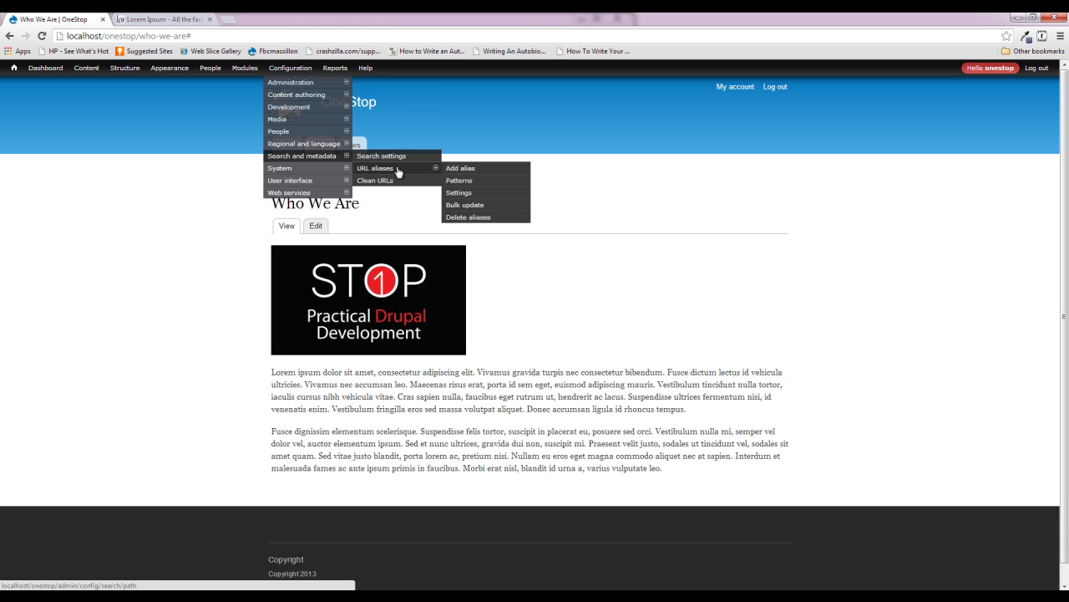
click(459, 181)
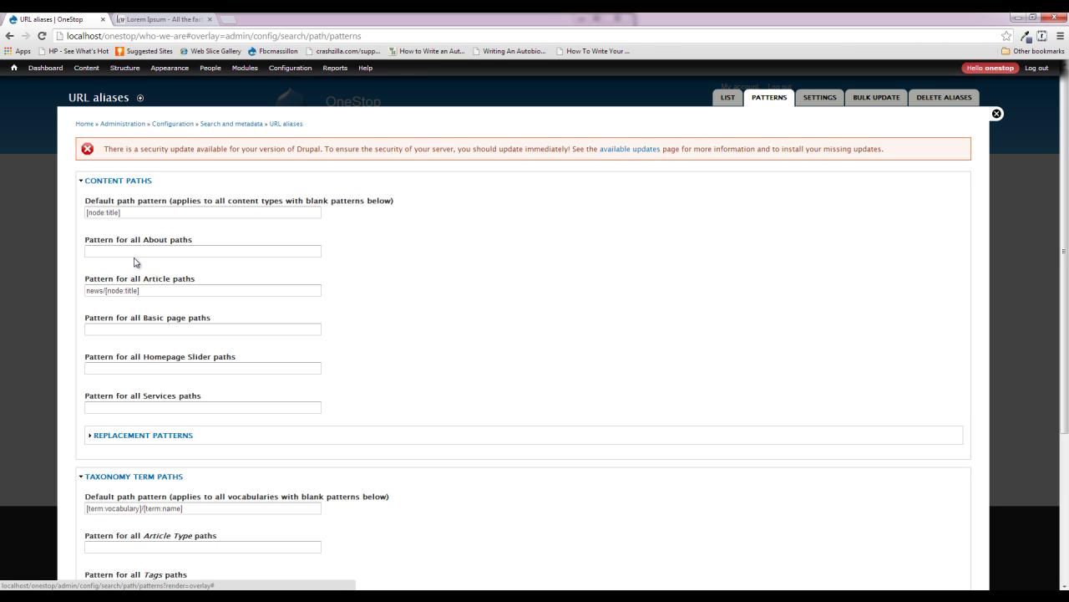
click(134, 251)
text(about/)
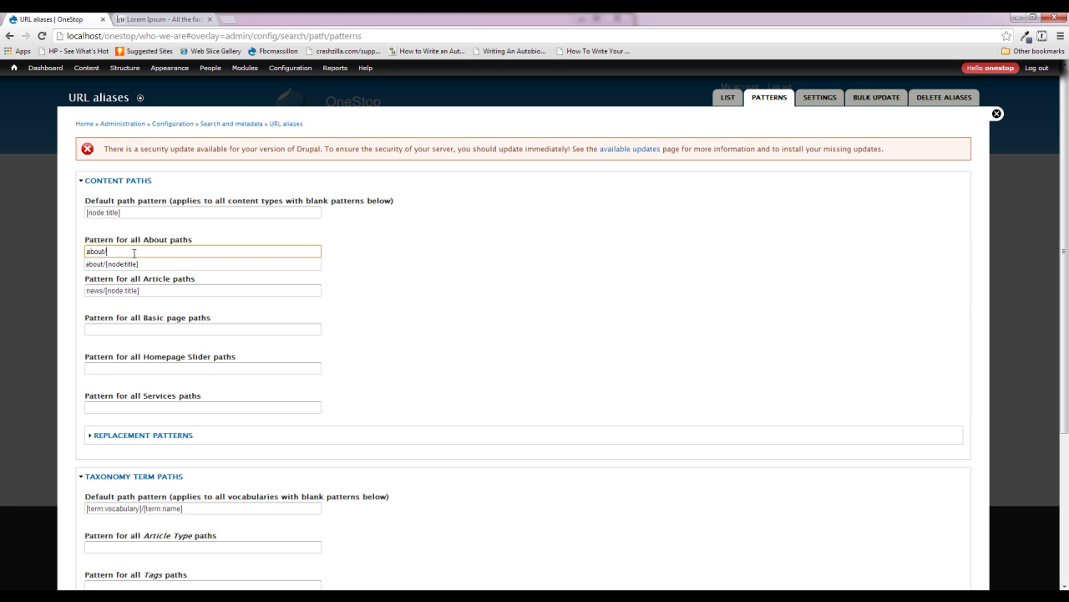
key(Down)
key(Return)
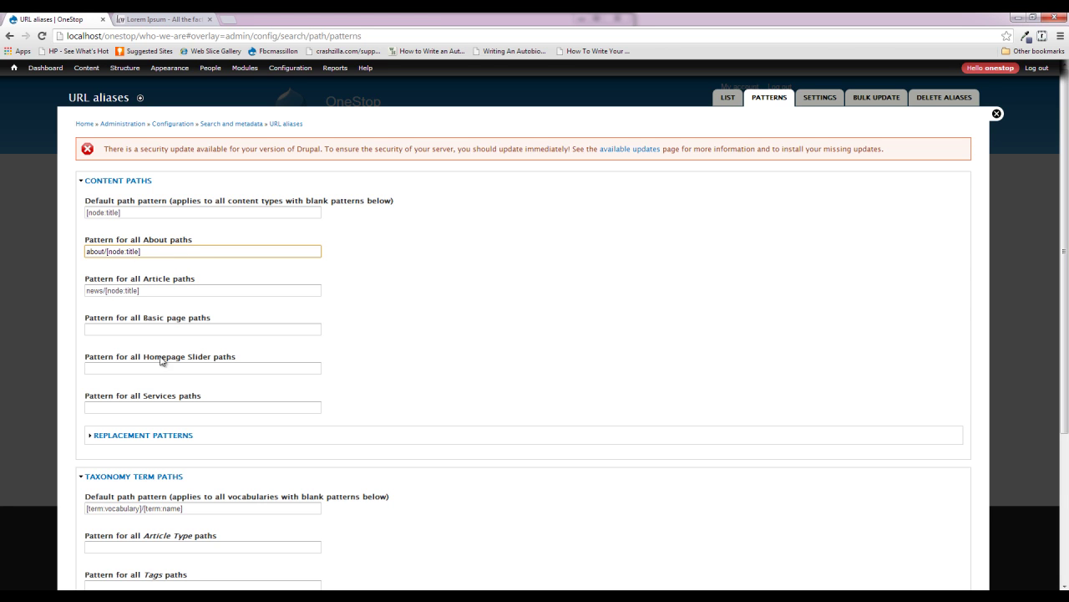
Set the pattern for all Services paths to services/[node:title], save the configuration and close the overlay
click(143, 406)
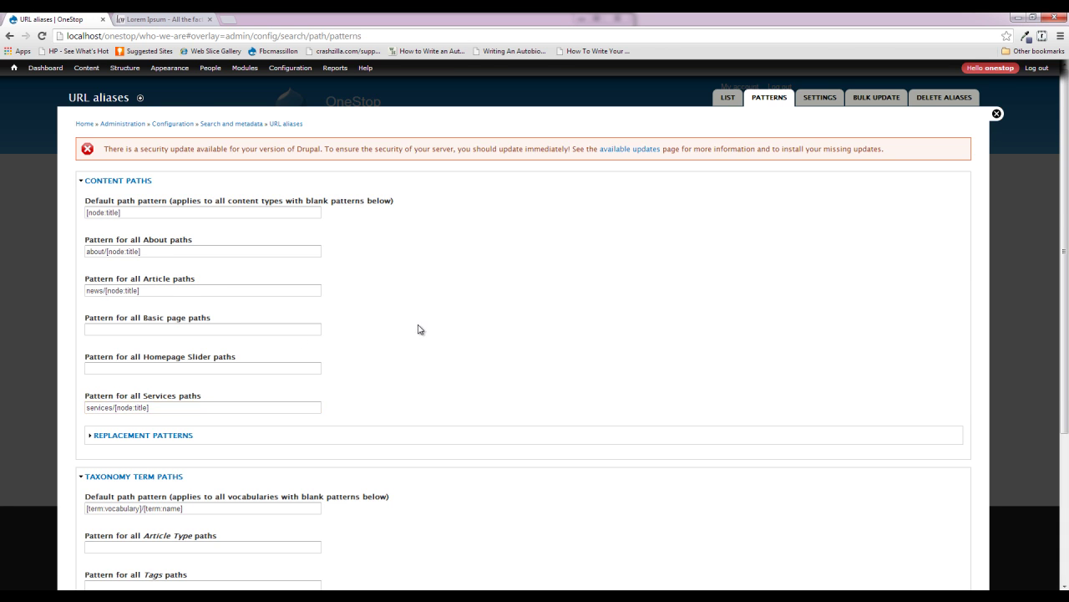
scroll(427, 327, down, 3)
click(122, 539)
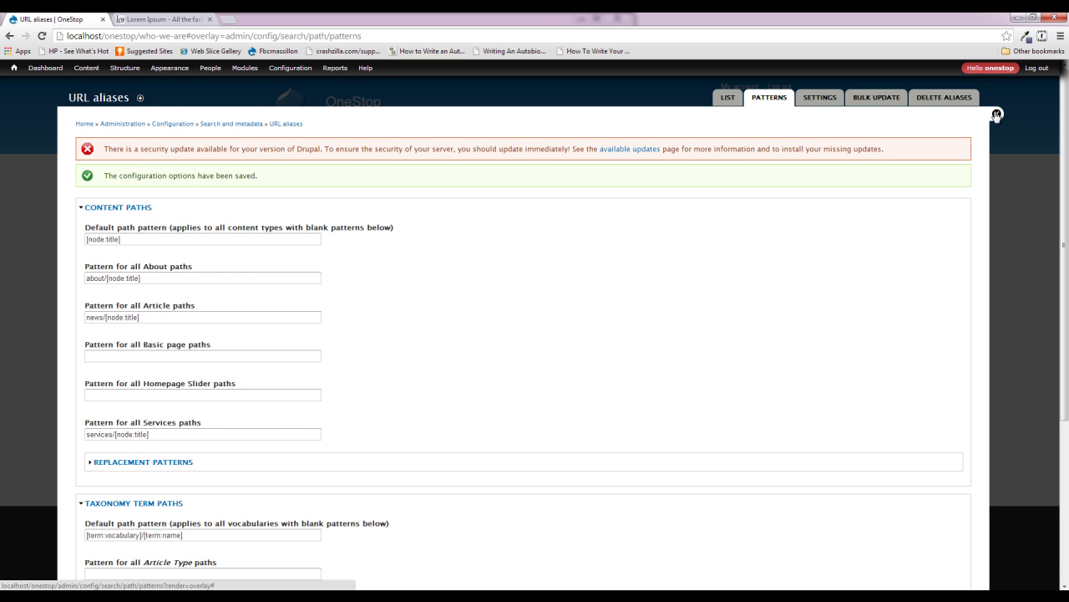
click(996, 115)
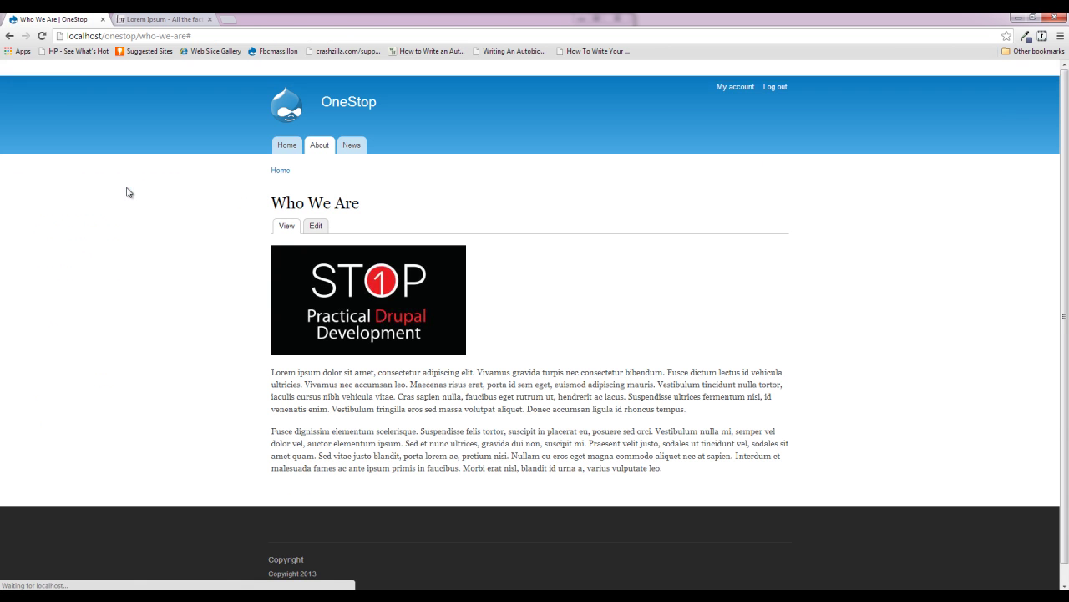
Update the URL alias of the "Who We Are" content item and reopen that page from the site's home page
click(91, 70)
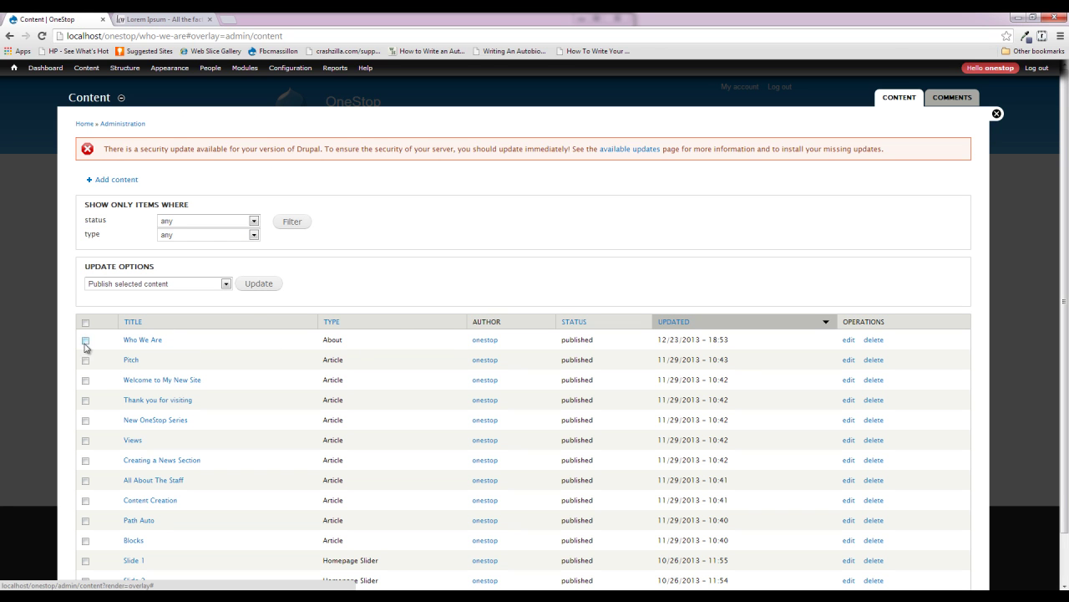
click(85, 340)
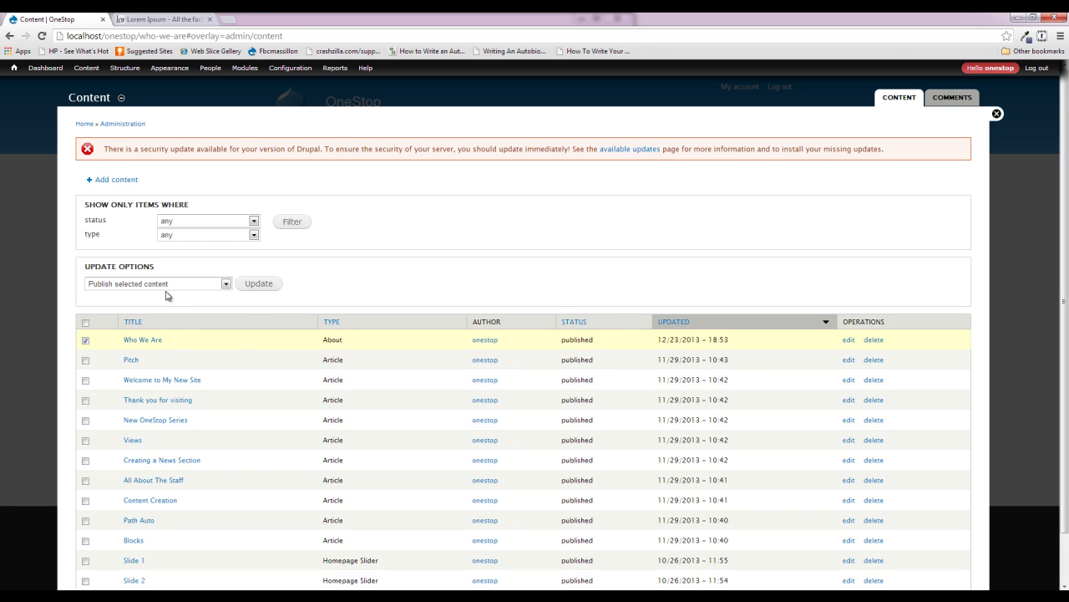
click(167, 284)
click(162, 357)
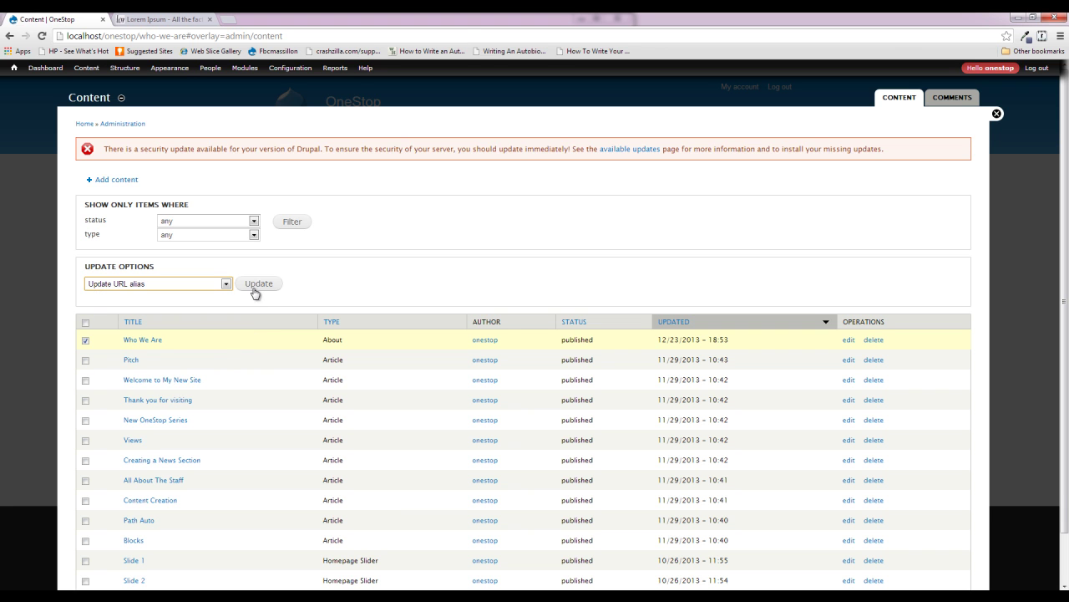
click(258, 284)
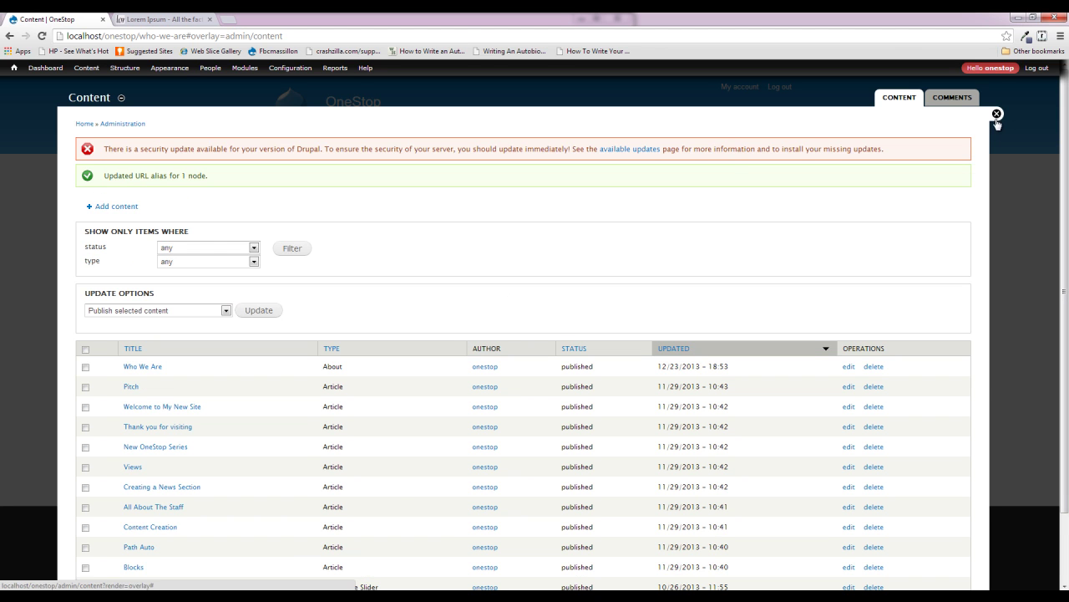
click(997, 114)
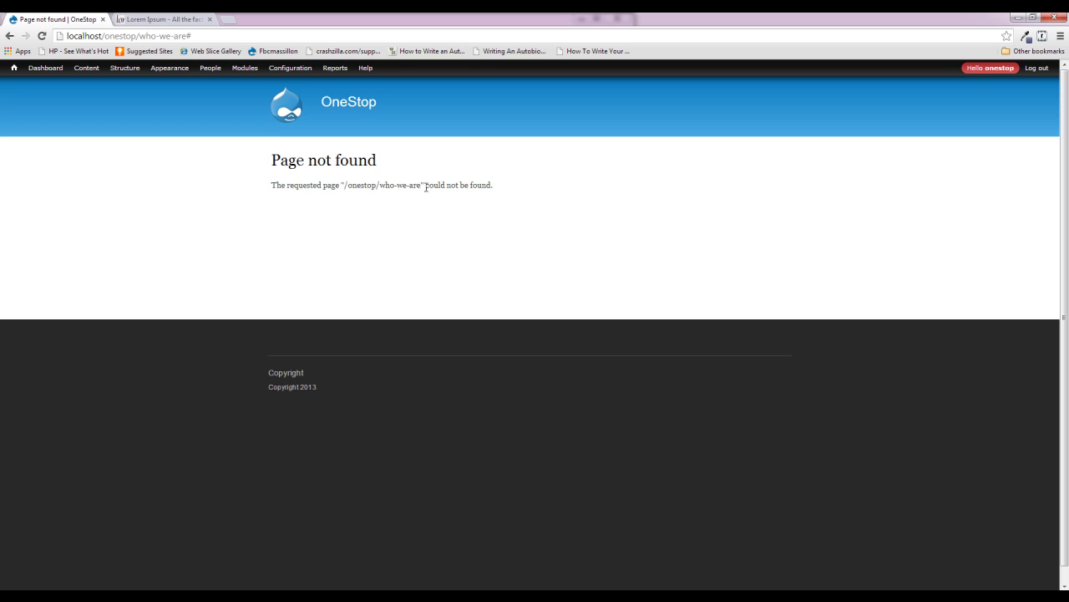
click(352, 102)
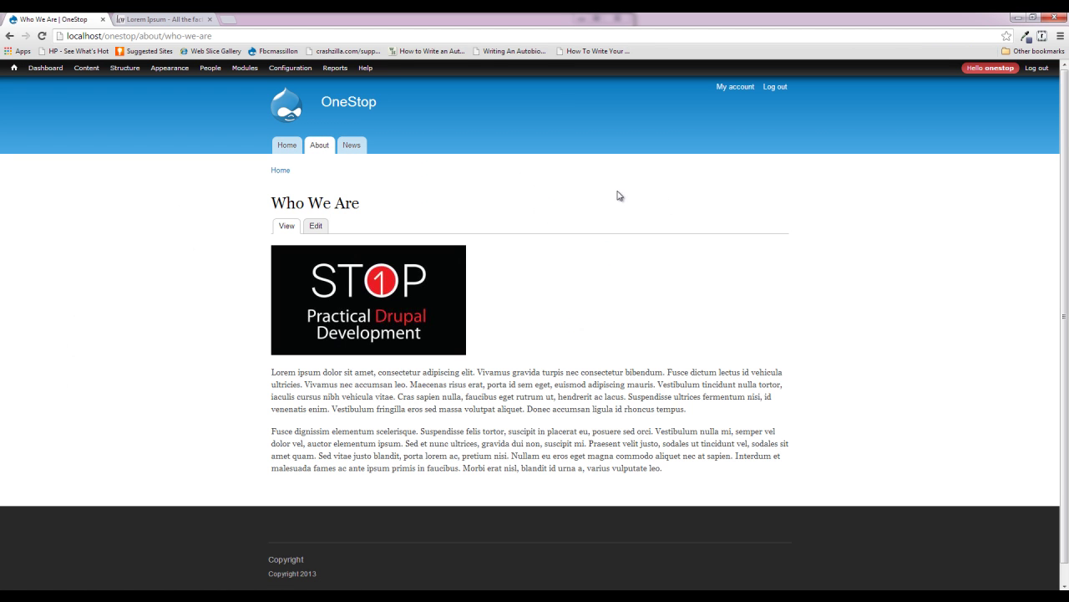
Start a new About page titled "What We Do" and upload OneStop-Logo.jpg as its image
mouse_move(86, 68)
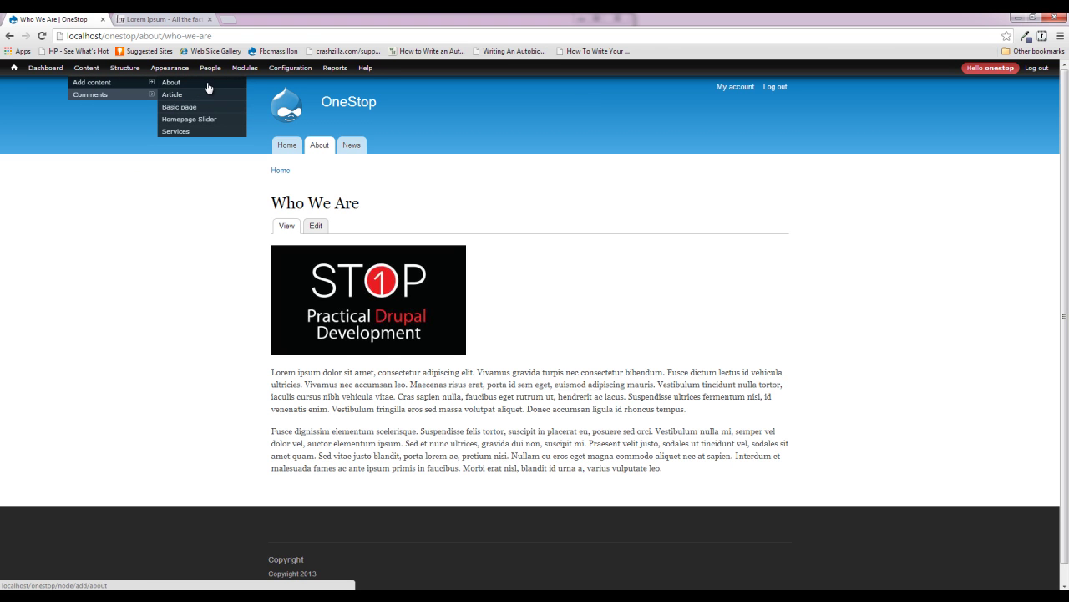
click(208, 87)
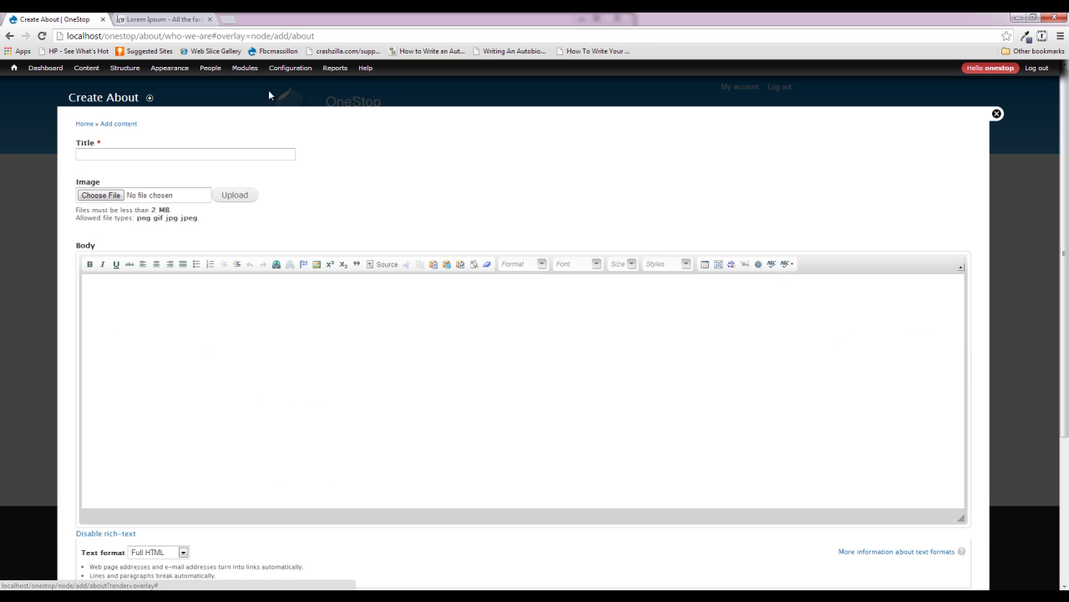
click(122, 153)
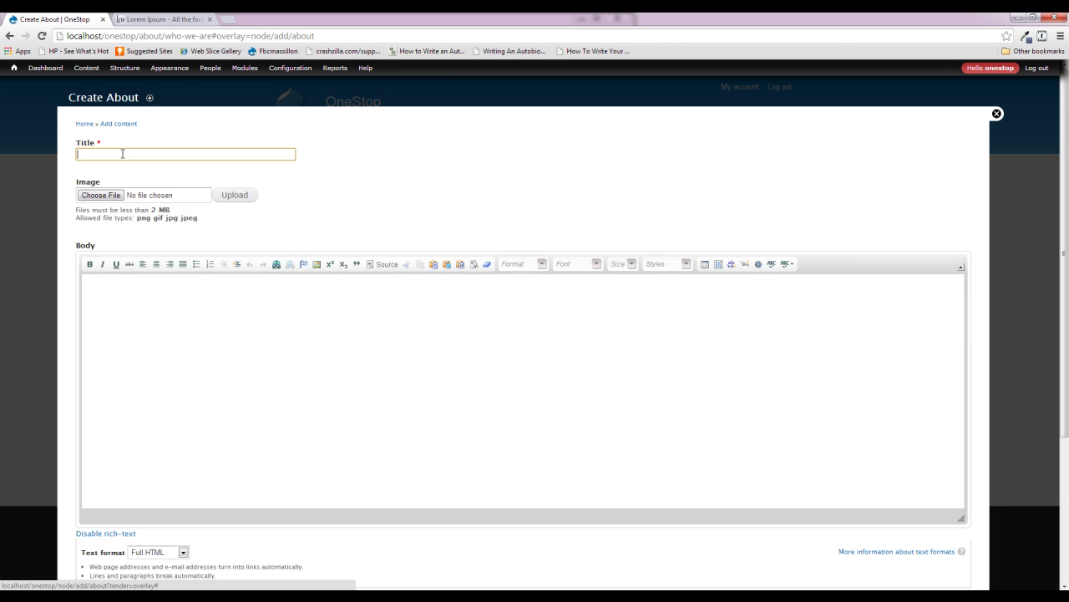
text(What)
key(Down)
key(Return)
click(91, 197)
double_click(288, 143)
click(237, 198)
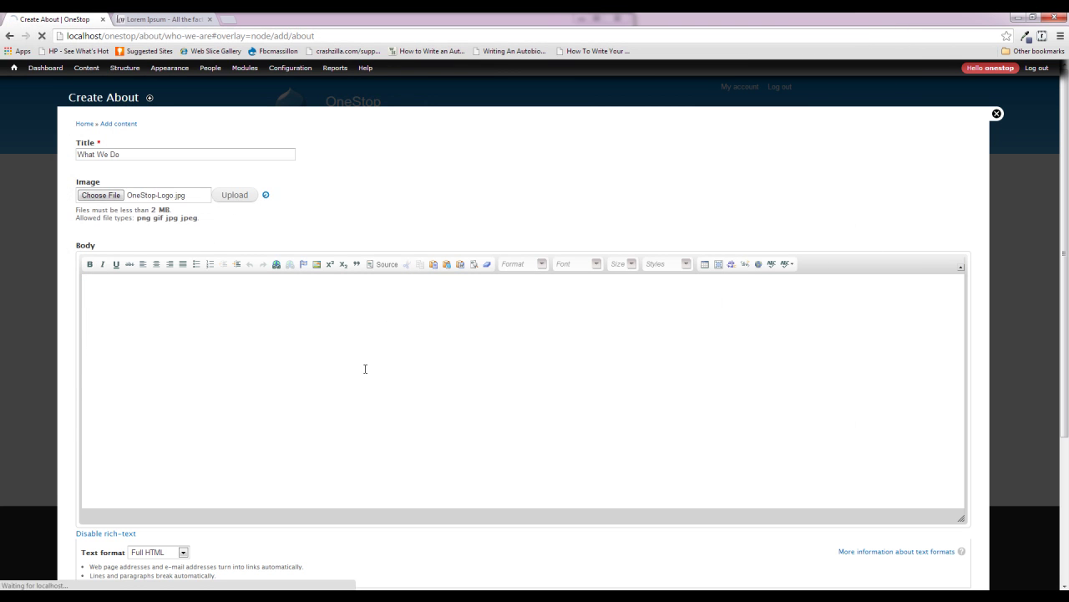
Paste the copied Lorem ipsum paragraphs as plain text into the body and save the "What We Do" page
click(447, 327)
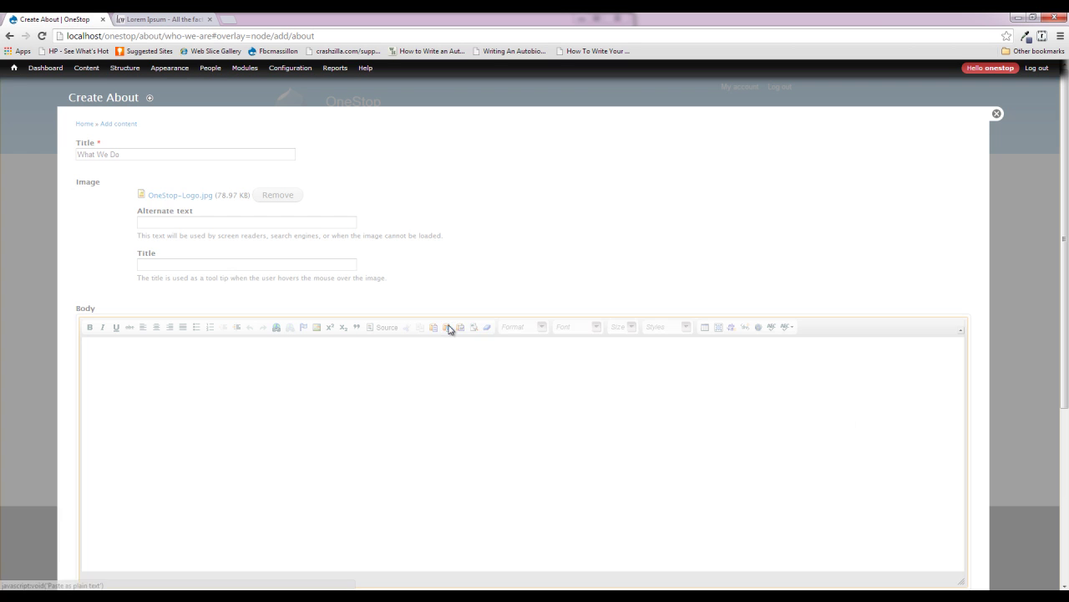
text(Lorem ipsum dolor sit amet, consectetur adipiscing elit. Vivamus gravida turpis nec consectetur bibendum. Fusce dictum lectus id vehicula ultricies. Vivamus nec accumsan leo. Maecenas risus erat, porta id sem eget, euismod adipiscing mauris. Vestibulum tincidunt nulla tortor, iaculis cursus nibh vehicula vitae. Cras sapien nulla, faucibus eget rutrum ut, hendrerit ac lacus. Suspendisse ultrices fermentum nisi, id venenatis enim. Vestibulum fringilla eros sed massa volutpat aliquet. Donec accumsan ligula id rhoncus tempus.  Fusce dignissim elementum scelerisque. Suspendisse felis tortor, suscipit in placerat eu, posuere sed orci. Vestibulum nulla mi, semper vel dolor vel, auctor elementum ipsum. Sed et nunc ultrices, gravida dui non, suscipit mi. Praesent velit justo, sodales ut tincidunt vel, sodales sit amet quam. Sed vitae justo blandit, porta lorem ac, pretium nisi. Nullam eu eros eget magna commodo aliquet nec at sapien. Interdum et malesuada fames ac ante ipsum primis in faucibus. Morbi erat nisl, blandit id urna a, varius vulputate leo.)
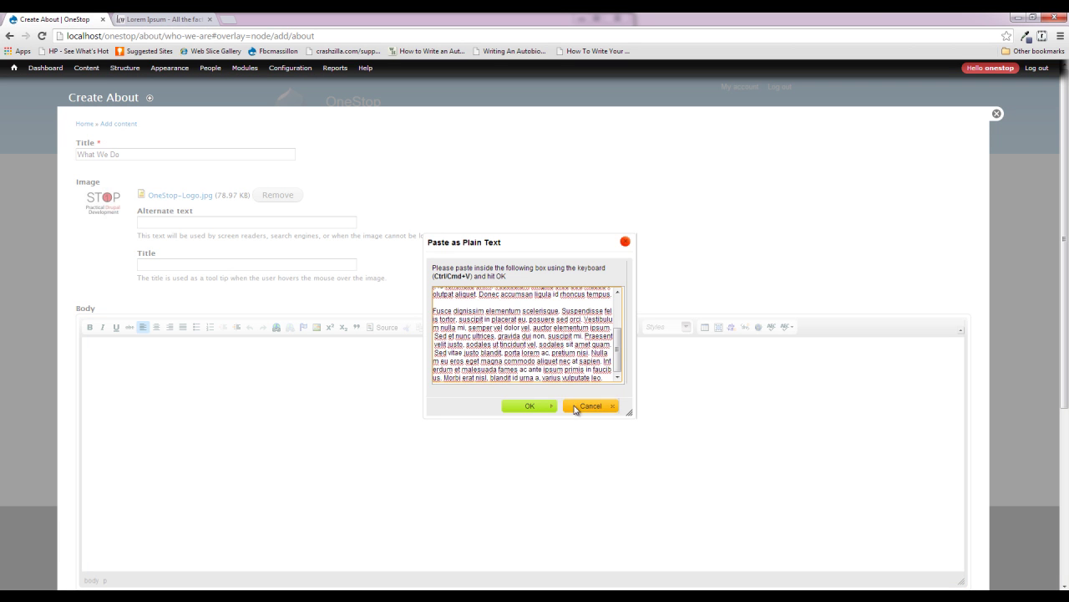
click(544, 407)
scroll(326, 254, down, 5)
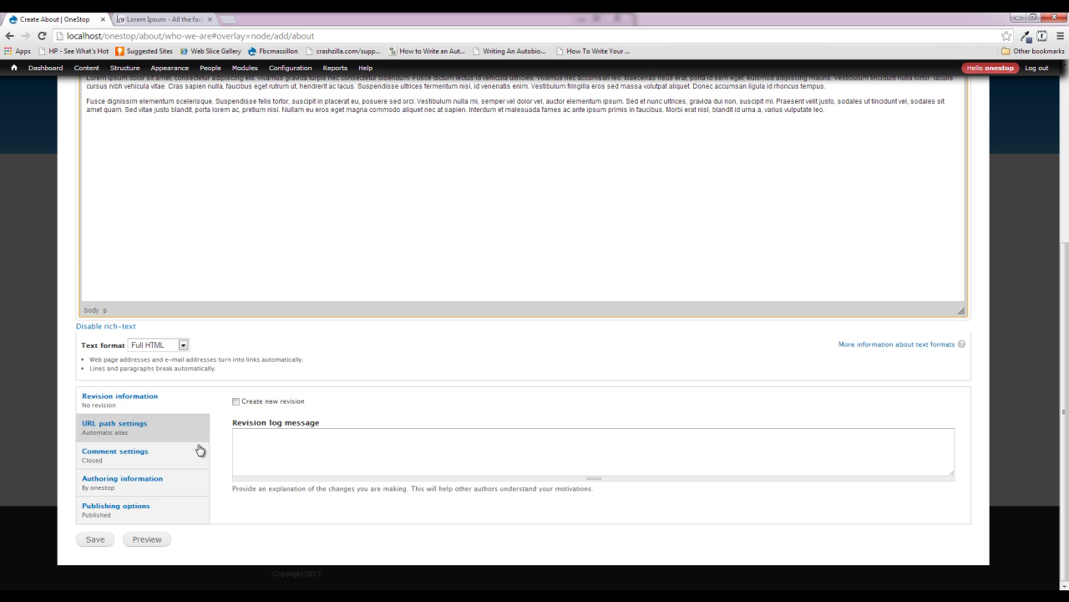
click(94, 542)
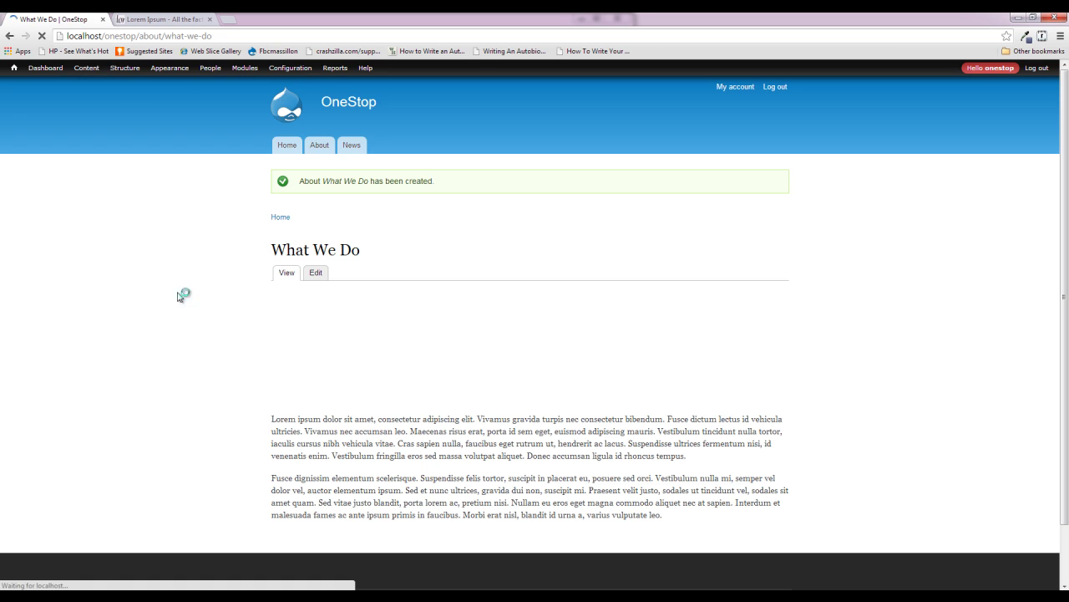
Compare the "Who We Are" page behind the About link with the new "What We Do" page
mouse_move(125, 68)
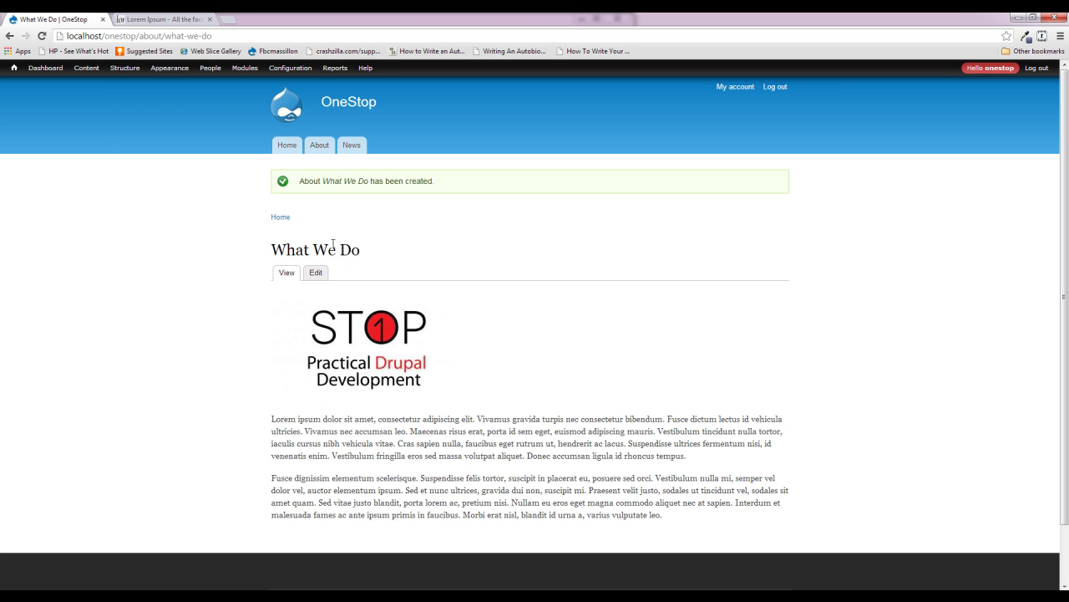
click(316, 153)
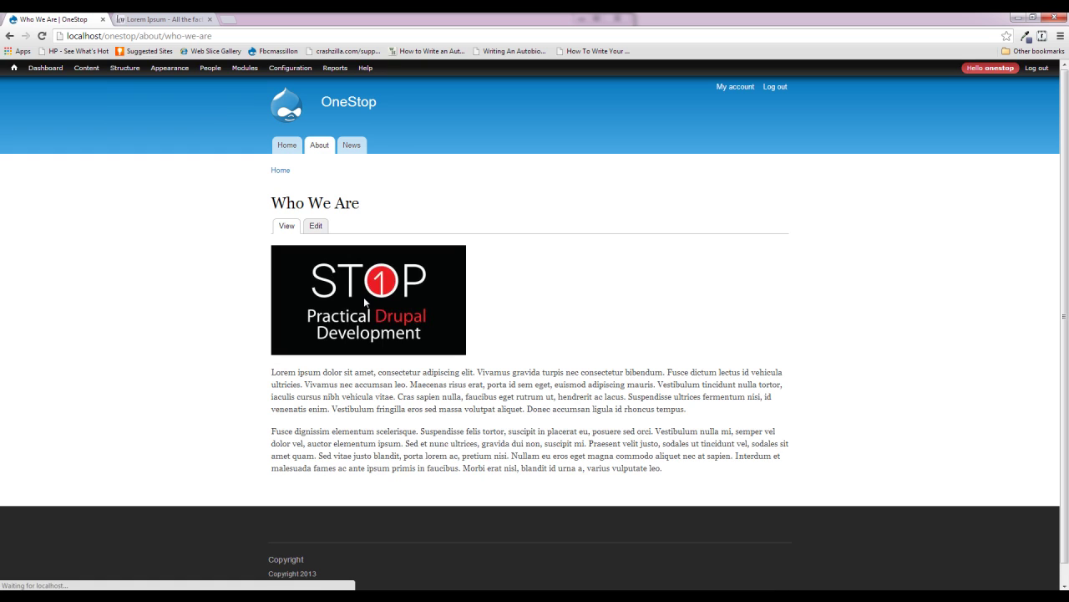
click(10, 36)
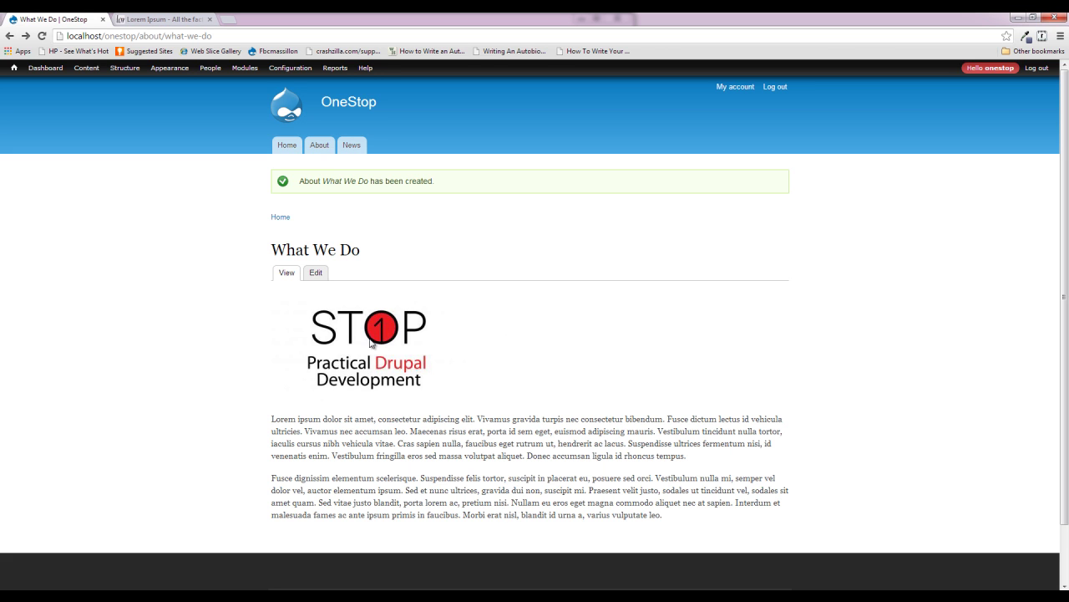
click(322, 155)
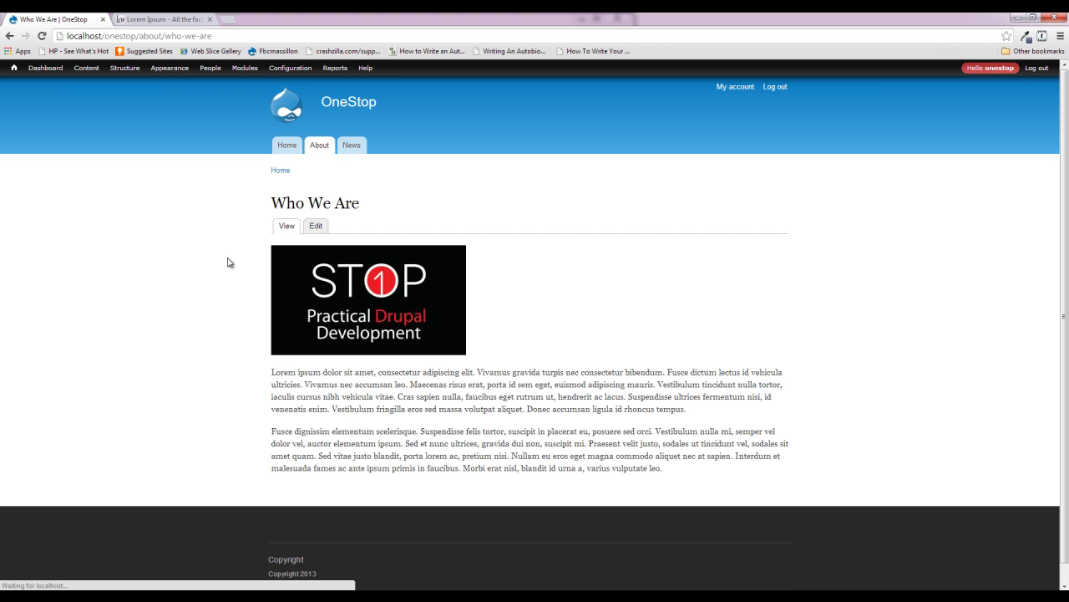
Start a new Services page titled "Tutorials" and choose OneStop-Logo-Black.jpg as its image
mouse_move(86, 68)
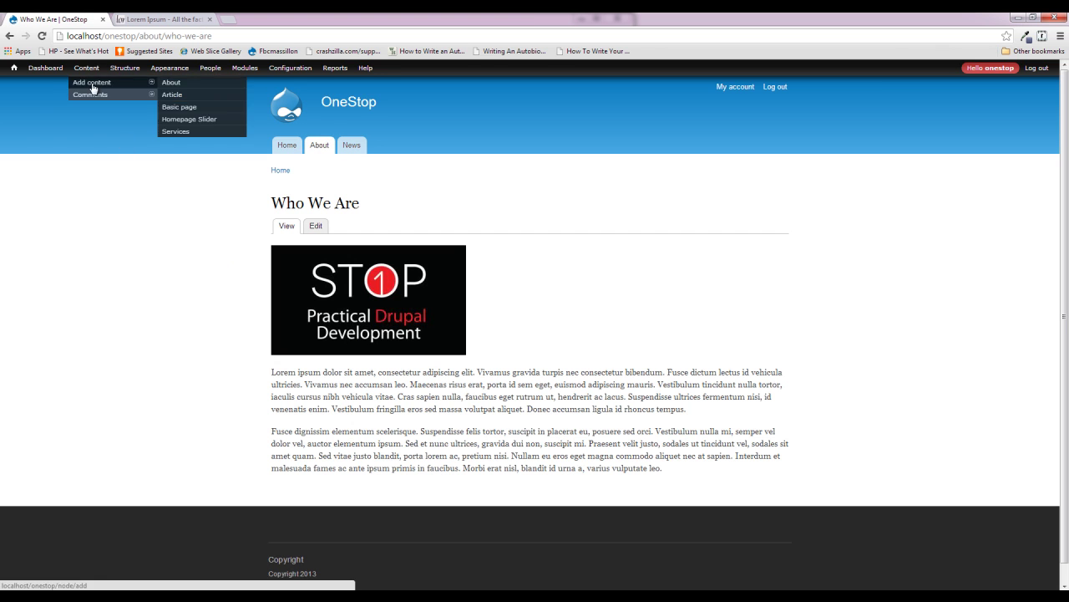
click(194, 132)
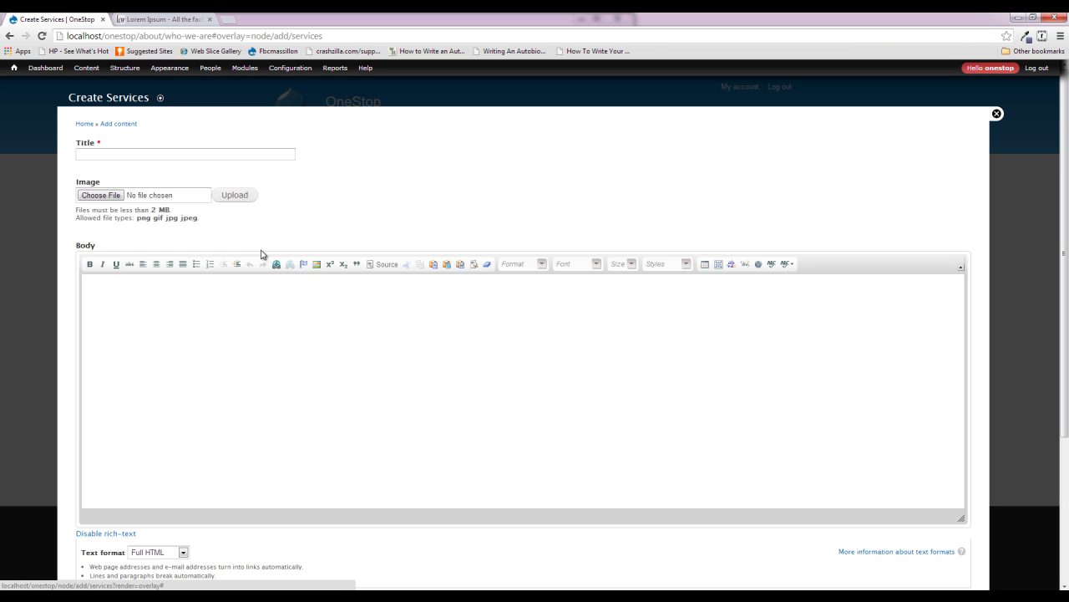
click(187, 160)
text(Tutorials)
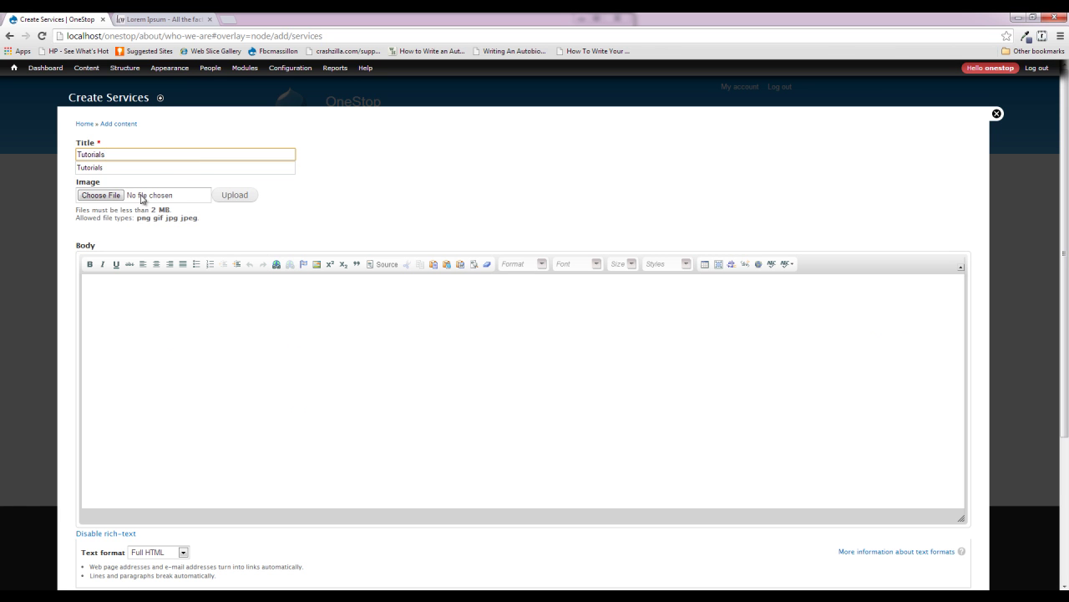
click(100, 194)
double_click(410, 146)
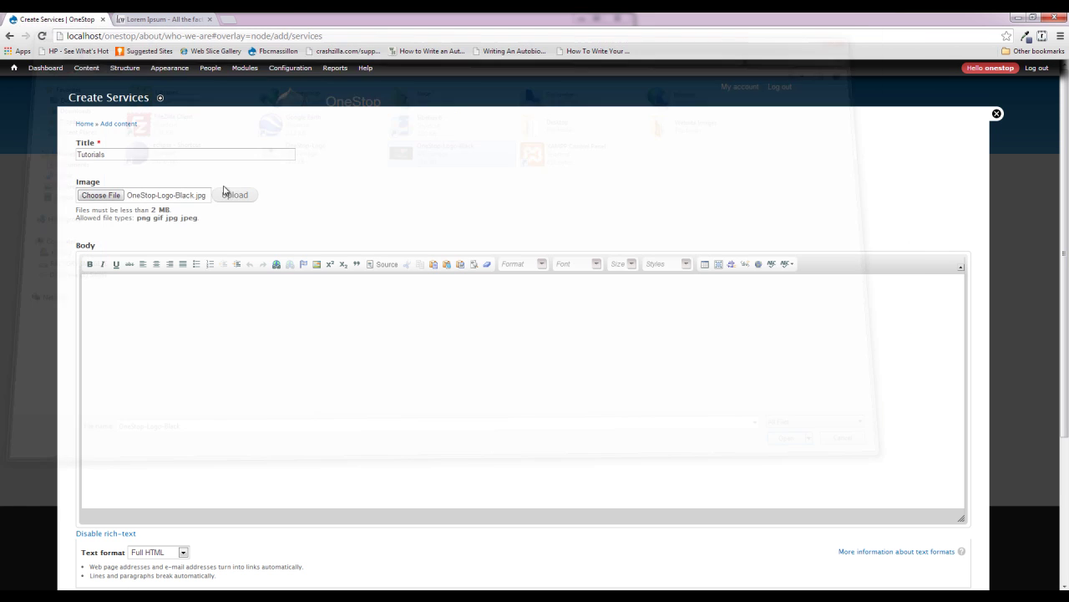
Paste the copied Lorem ipsum paragraphs as plain text into the body and save the "Tutorials" page
click(420, 334)
click(452, 265)
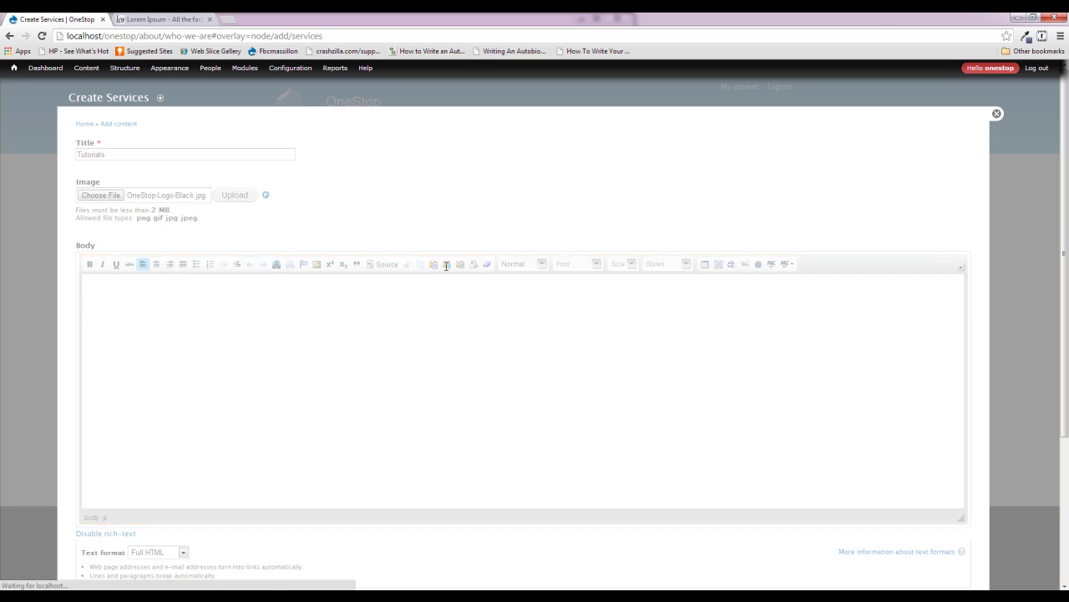
key(ctrl+v)
click(530, 406)
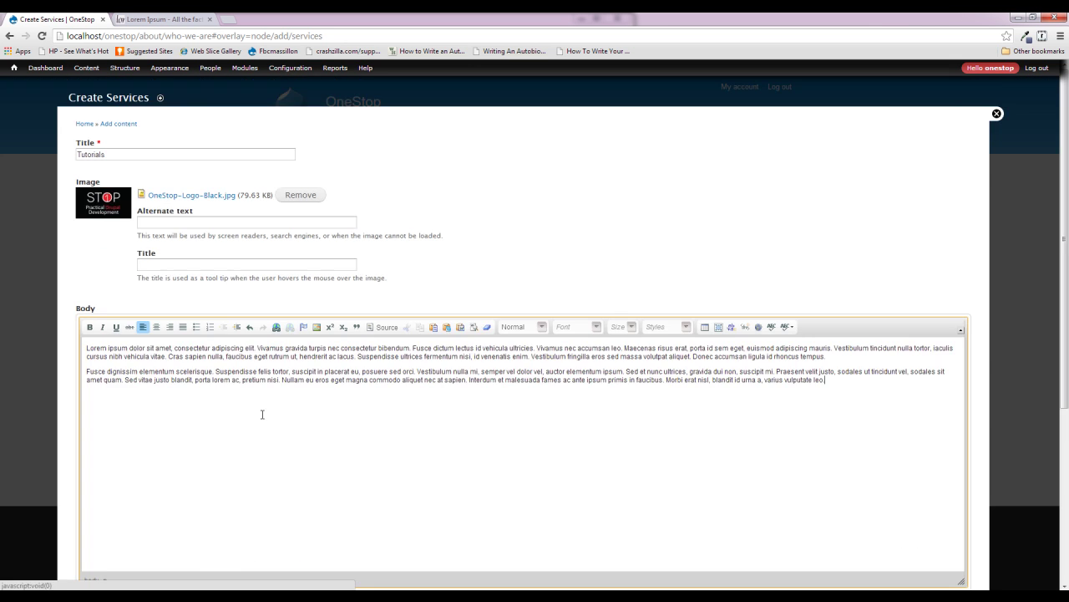
scroll(287, 406, down, 5)
click(92, 540)
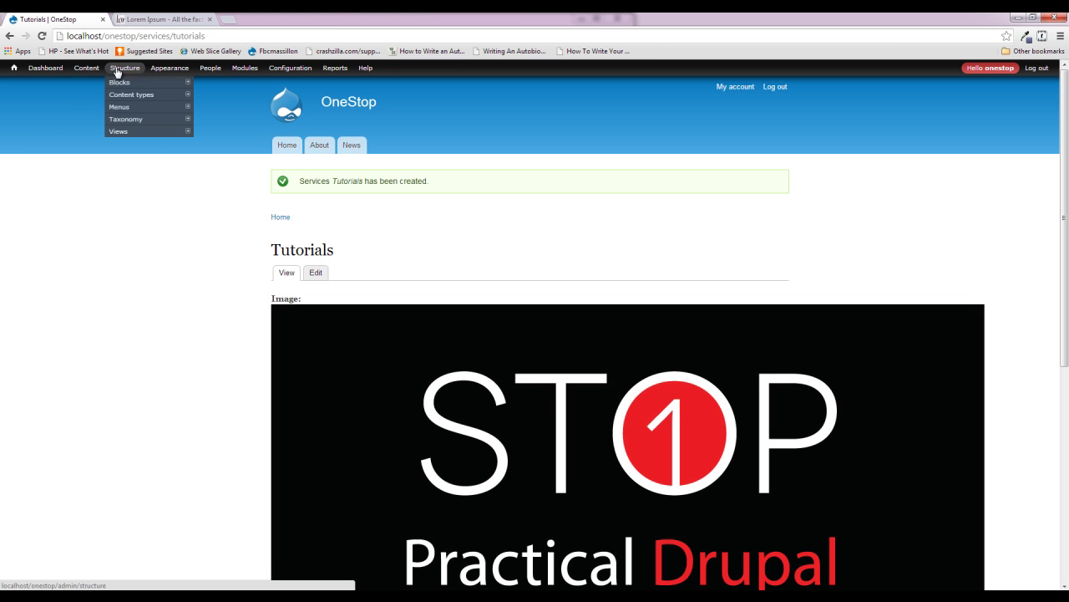
Open the display settings of the Services content type and set the Image and Body labels to Hidden
scroll(238, 359, down, 5)
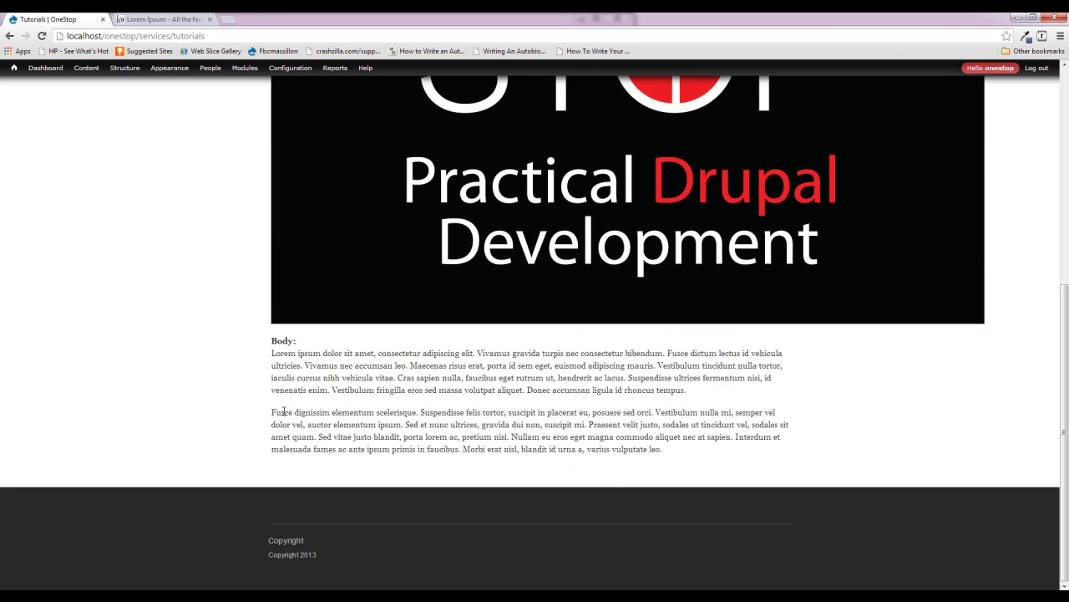
scroll(360, 404, up, 3)
scroll(364, 338, up, 2)
mouse_move(159, 95)
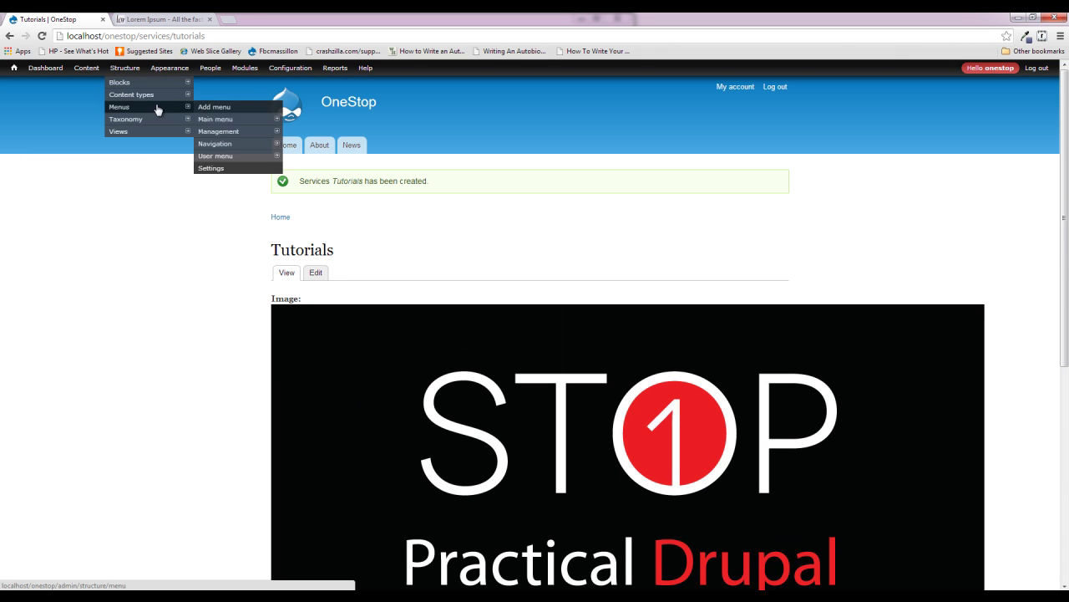
mouse_move(242, 156)
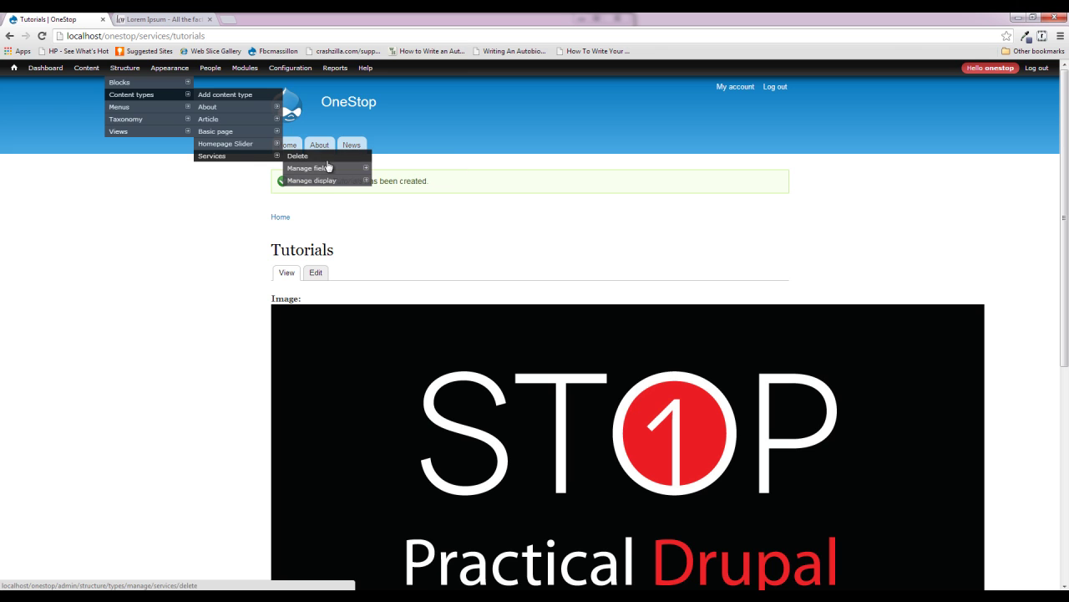
click(327, 182)
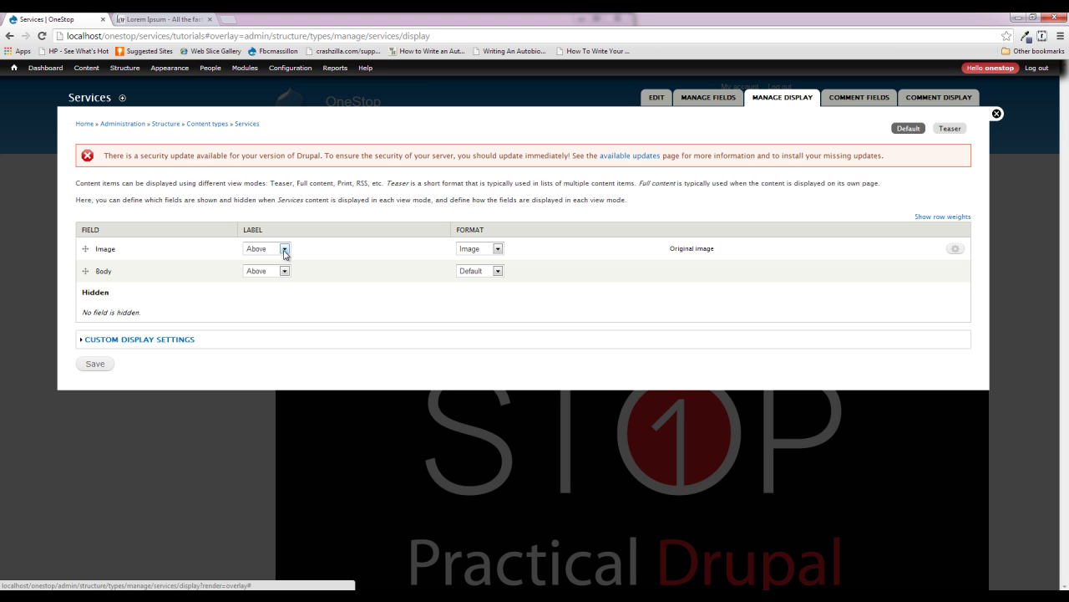
click(285, 249)
click(261, 277)
click(257, 271)
click(260, 299)
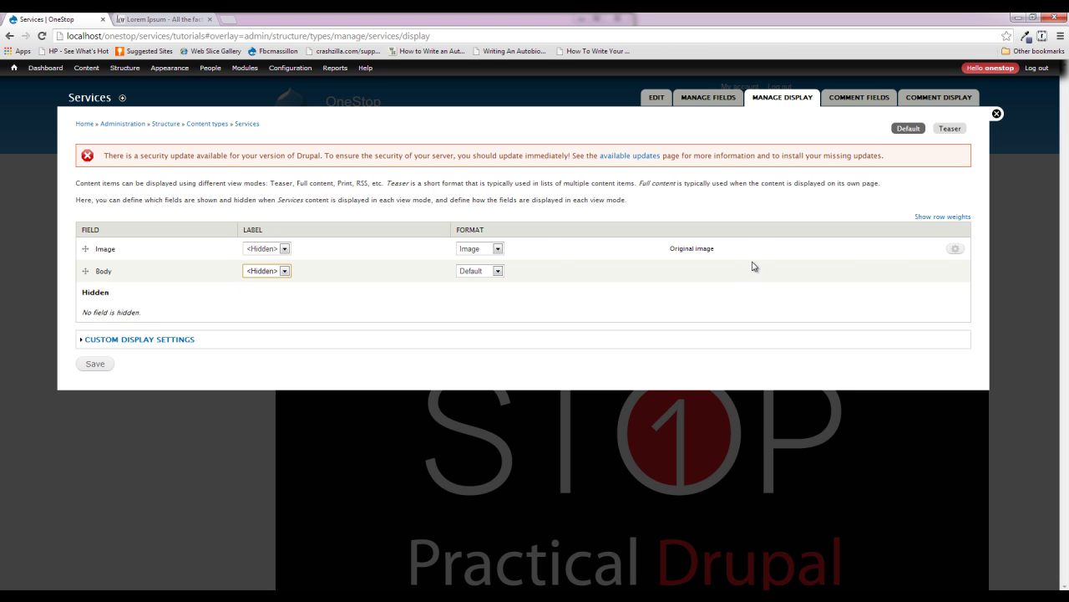
Set the Services image field's style to Basic Image, save the display settings and return to the "Tutorials" page
click(955, 249)
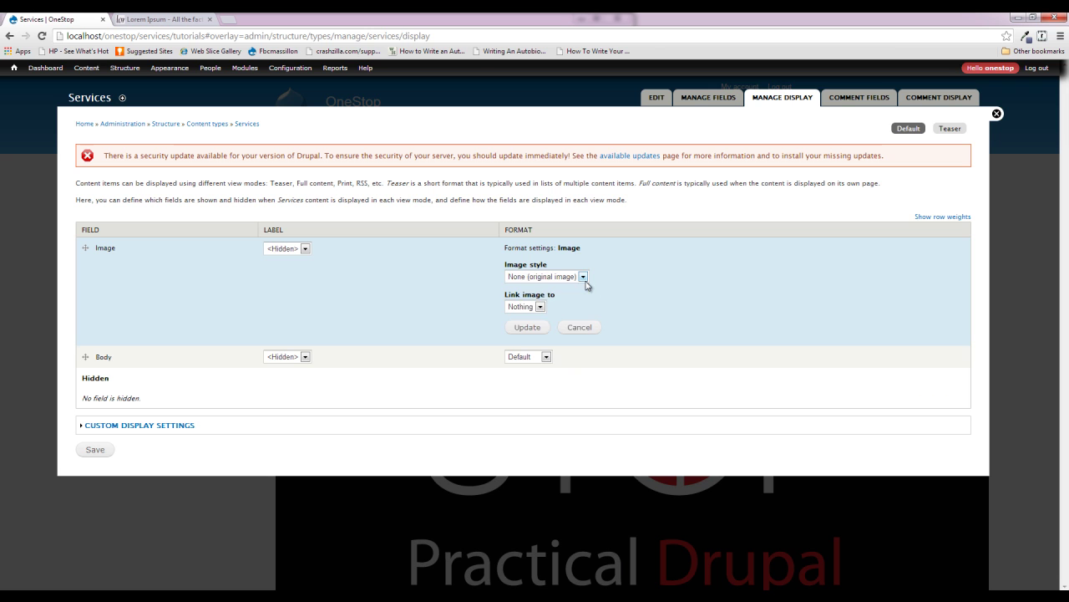
click(582, 277)
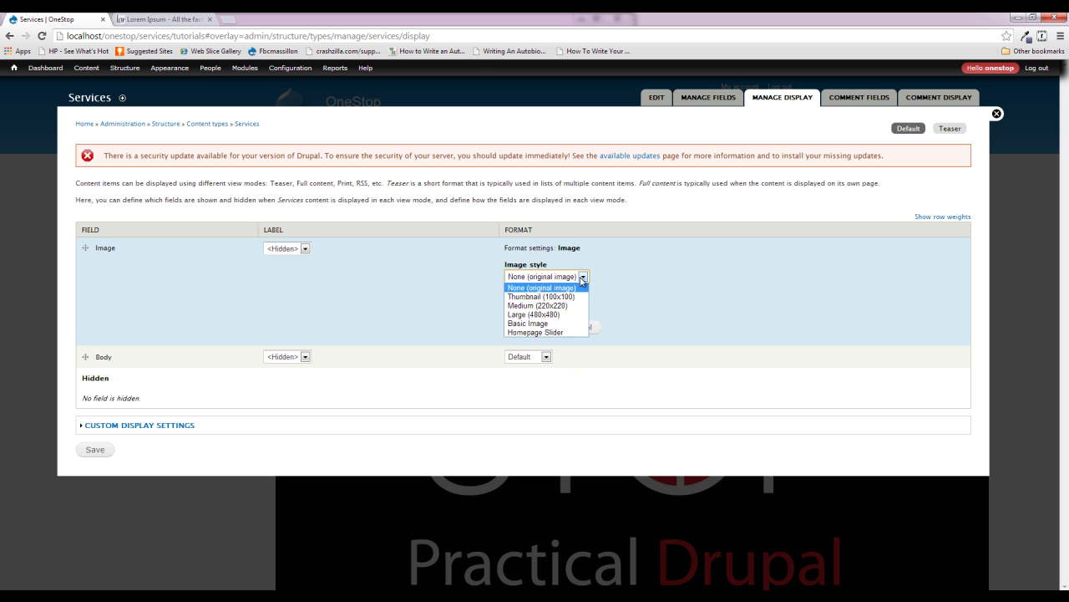
click(560, 323)
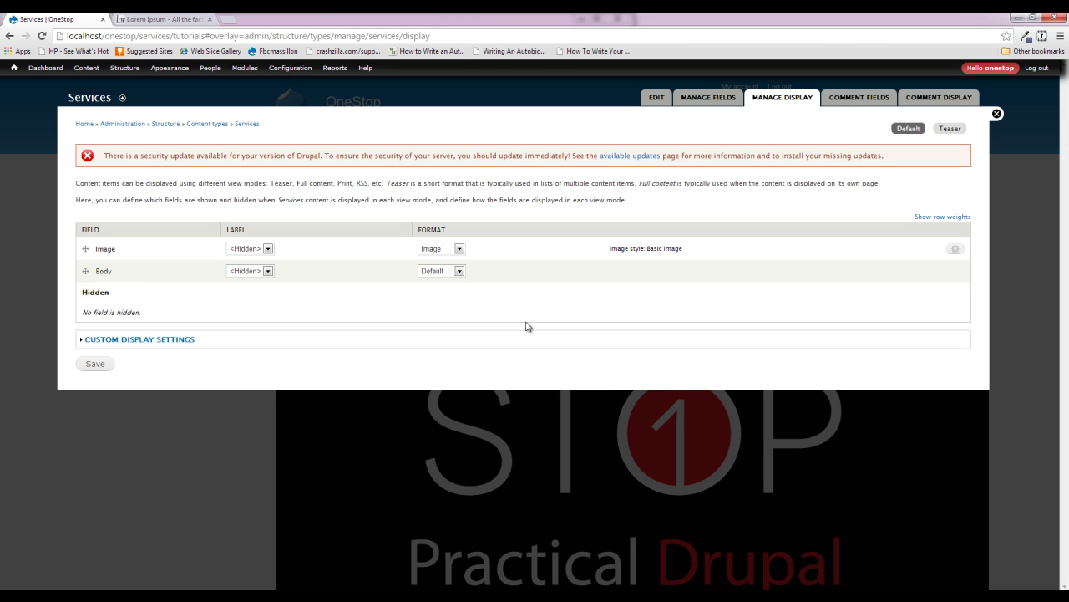
click(97, 364)
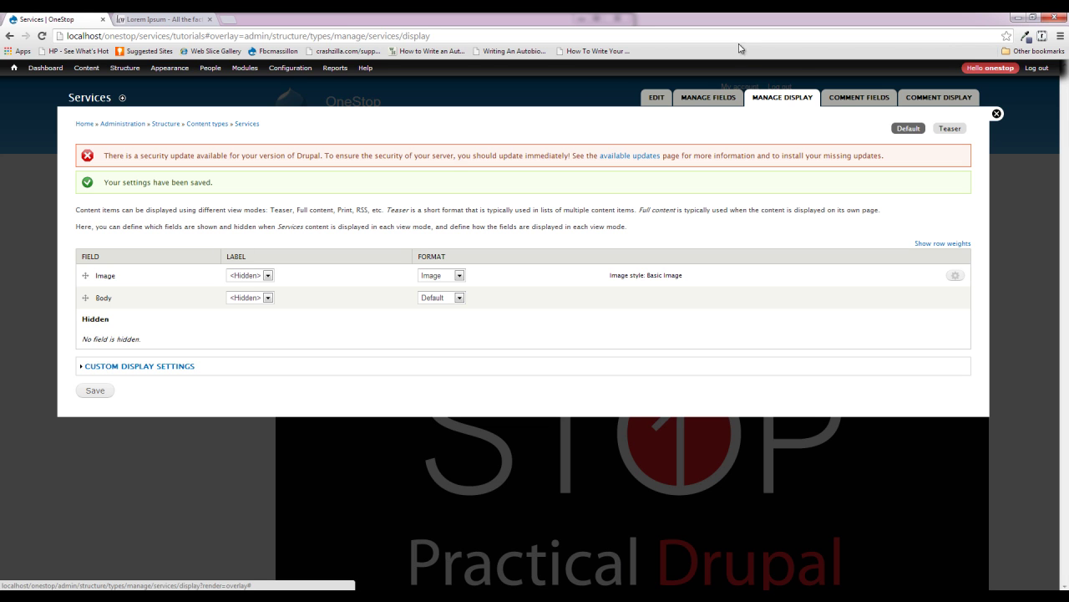
click(996, 114)
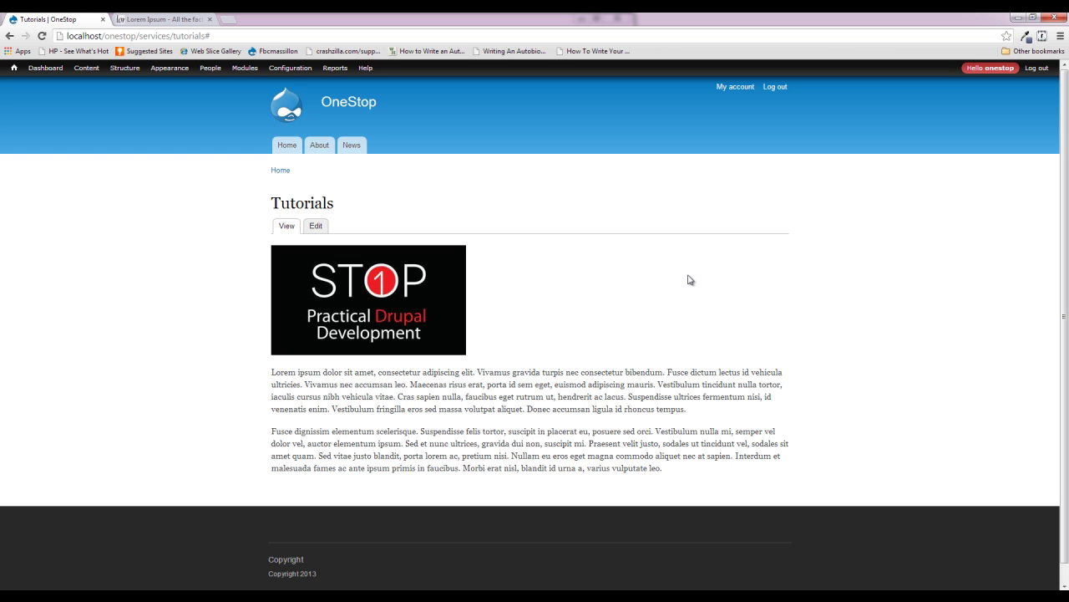
Start a new Services page titled "Fine Wine" and upload OneStop-Logo-Black.jpg as its image
mouse_move(95, 77)
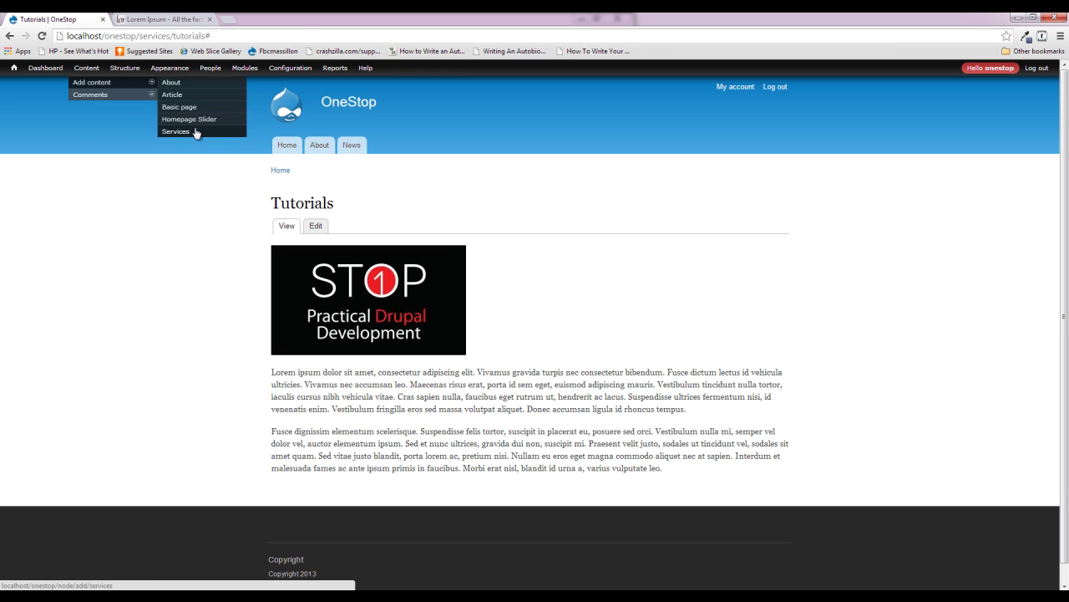
click(196, 131)
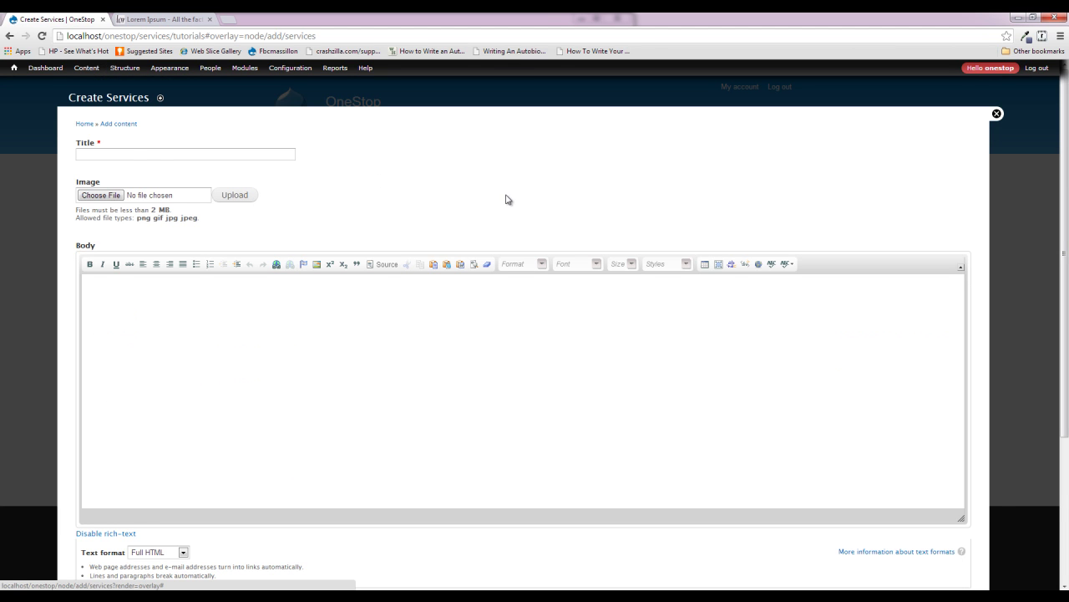
click(131, 156)
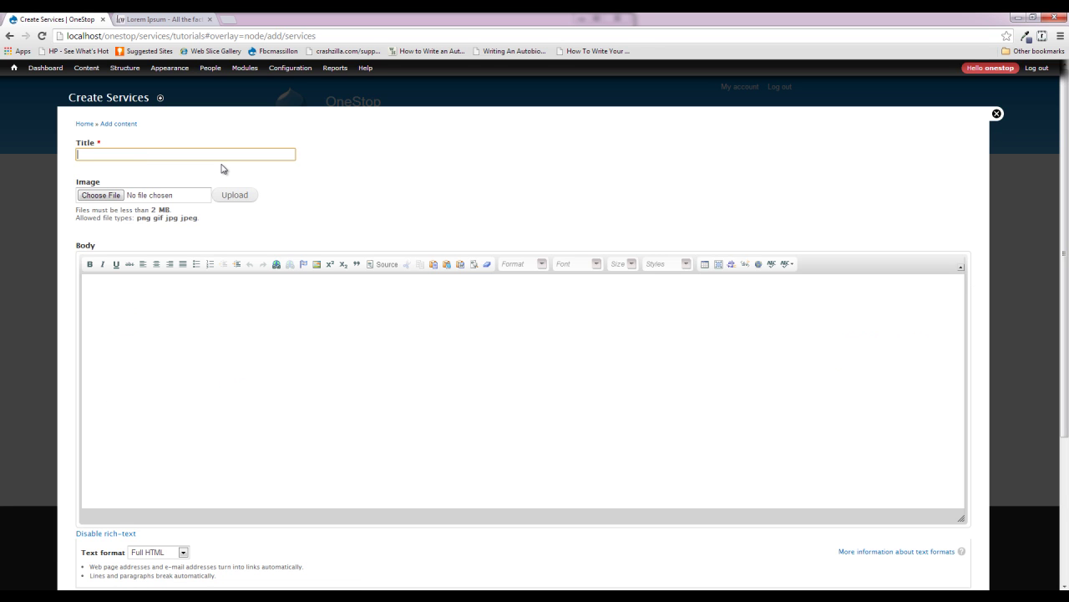
text(Fine Wine)
click(103, 195)
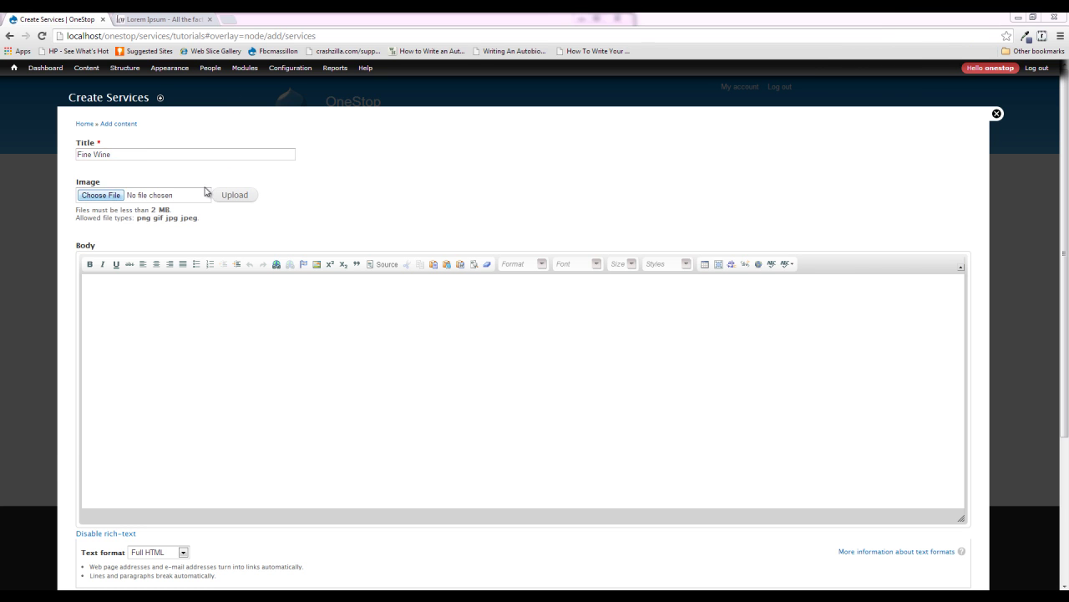
double_click(416, 148)
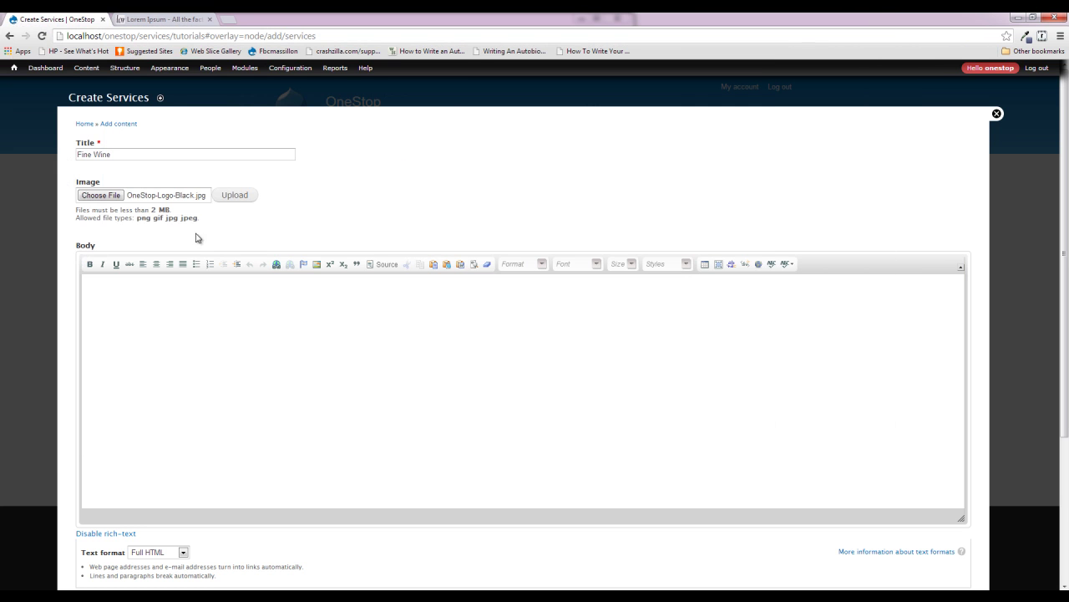
click(229, 198)
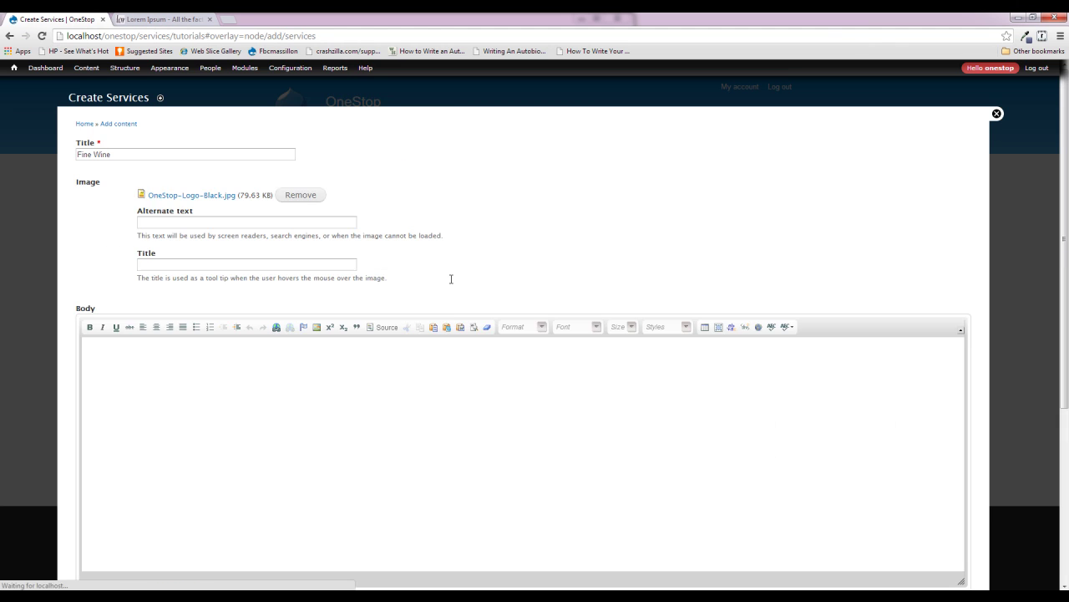
Paste the copied Lorem ipsum paragraphs as plain text into the body and save the "Fine Wine" page
click(447, 327)
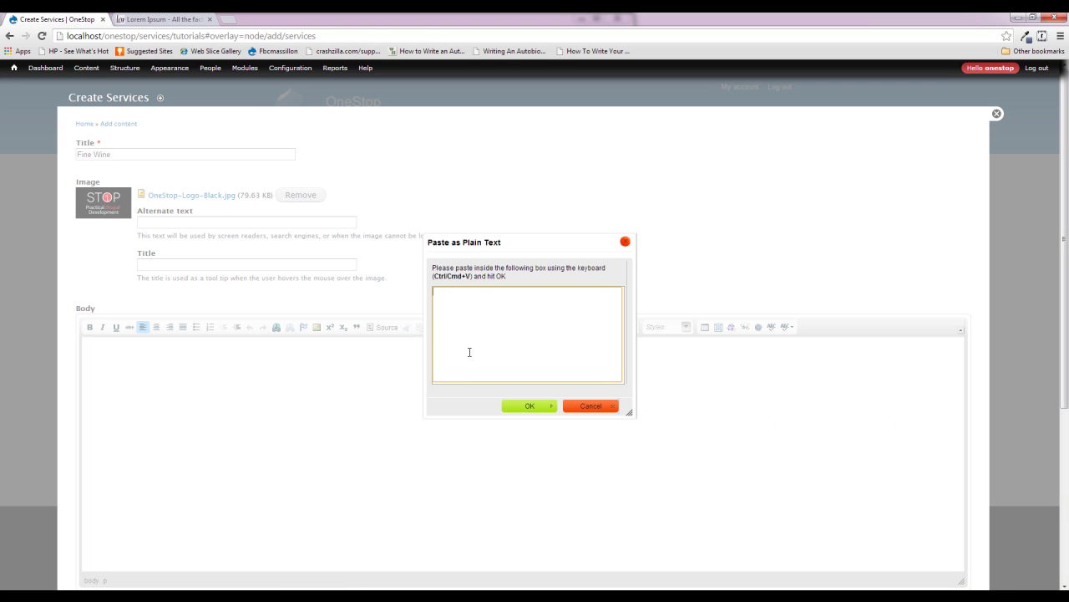
text(Lorem ipsum dolor sit amet, consectetur adipiscing elit. Vivamus gravida turpis nec consectetur bibendum. Fusce dictum lectus id vehicula ultricies. Vivamus nec accumsan leo. Maecenas risus erat, porta id sem eget, euismod adipiscing mauris. Vestibulum tincidunt nulla tortor, iaculis cursus nibh vehicula vitae. Cras sapien nulla, faucibus eget rutrum ut, hendrerit ac lacus. Suspendisse ultrices fermentum nisi, id venenatis enim. Vestibulum fringilla eros sed massa volutpat aliquet. Donec accumsan ligula id rhoncus tempus.  Fusce dignissim elementum scelerisque. Suspendisse felis tortor, suscipit in placerat eu, posuere sed orci. Vestibulum nulla mi, semper vel dolor vel, auctor elementum ipsum. Sed et nunc ultrices, gravida dui non, suscipit mi. Praesent velit justo, sodales ut tincidunt vel, sodales sit amet quam. Sed vitae justo blandit, porta lorem ac, pretium nisi. Nullam eu eros eget magna commodo aliquet nec at sapien. Interdum et malesuada fames ac ante ipsum primis in faucibus. Morbi erat nisl, blandit id urna a, varius vulputate leo.)
click(530, 405)
scroll(379, 397, down, 3)
click(95, 539)
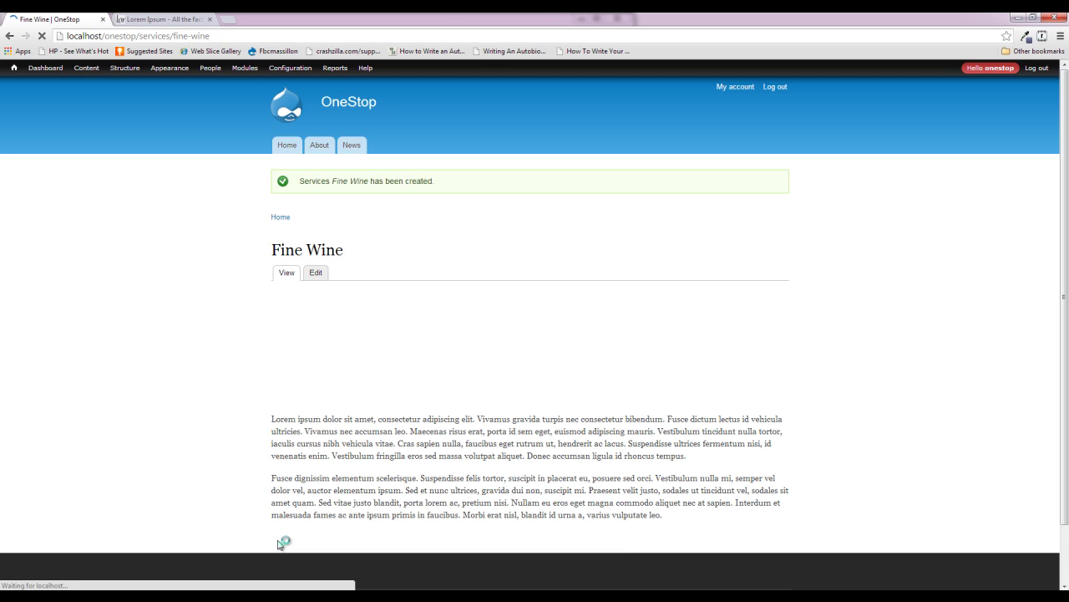
Start a new Services page titled "Friendly Service" and upload OneStop-Logo-Black.jpg as its image
mouse_move(125, 73)
mouse_move(87, 70)
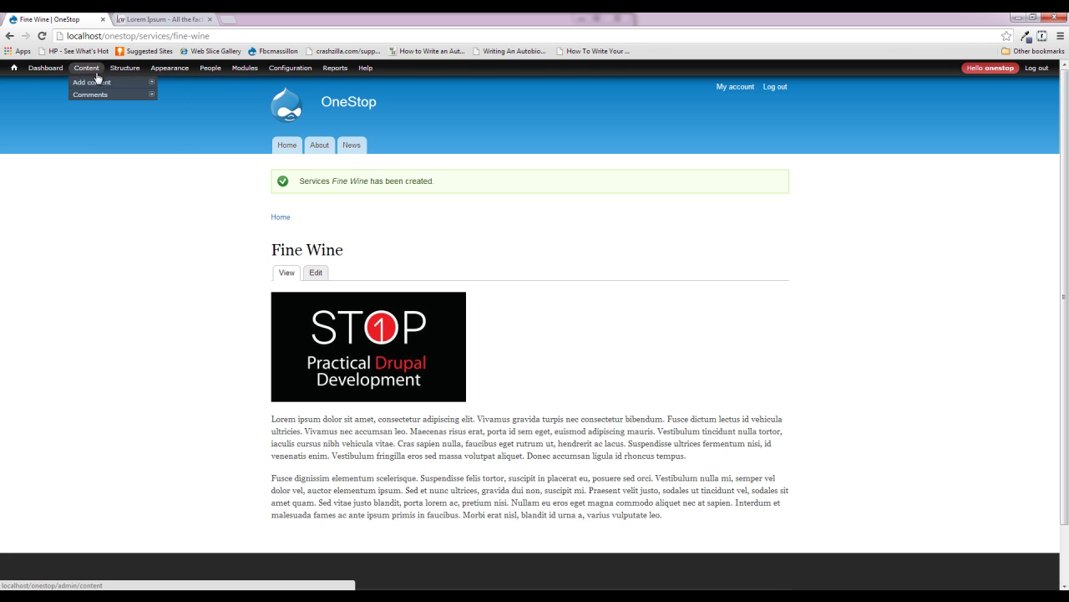
click(194, 133)
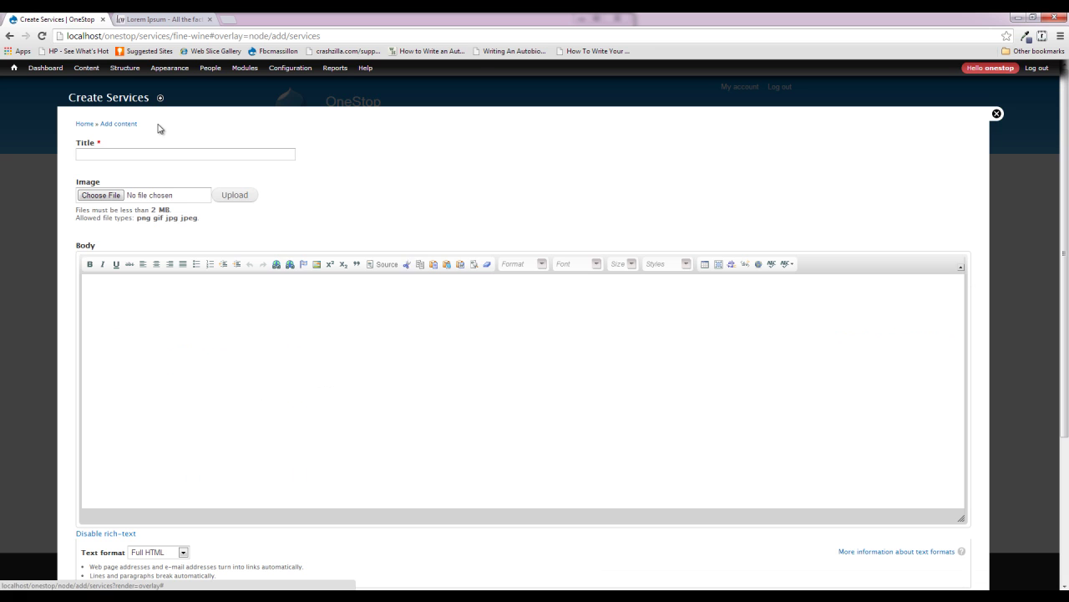
click(160, 155)
text(Fi)
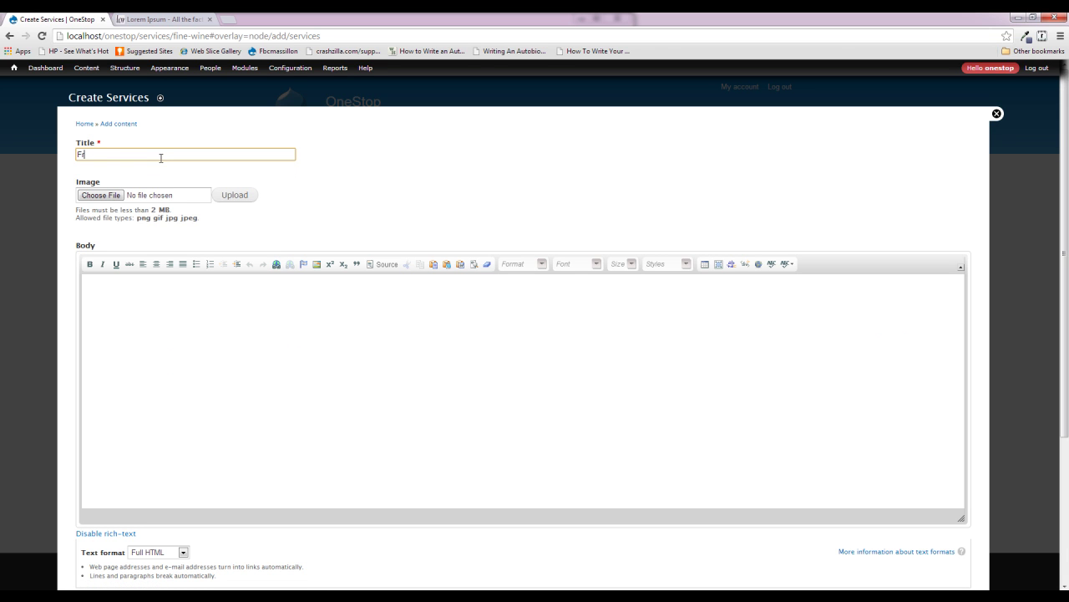
text(iendly Service)
click(86, 199)
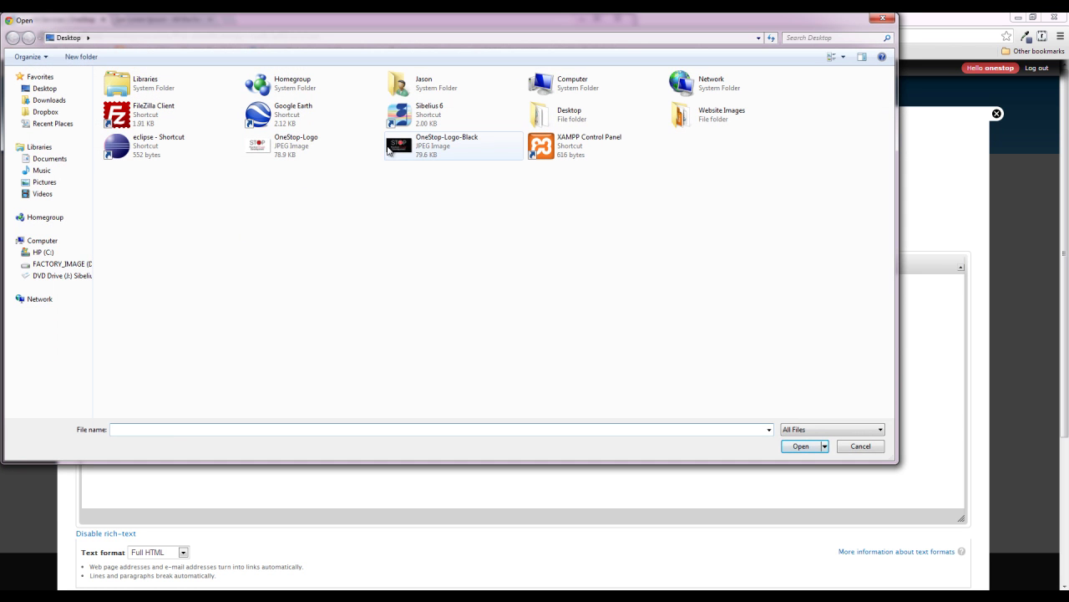
double_click(430, 163)
click(248, 196)
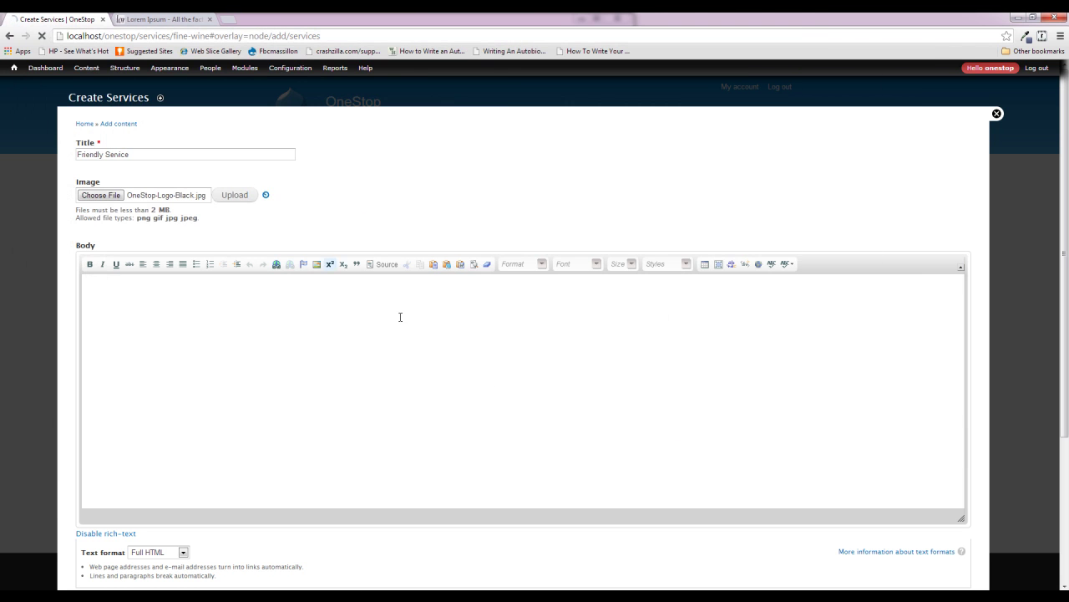
Paste the copied Lorem ipsum paragraphs as plain text into the body and save the "Friendly Service" page
click(475, 296)
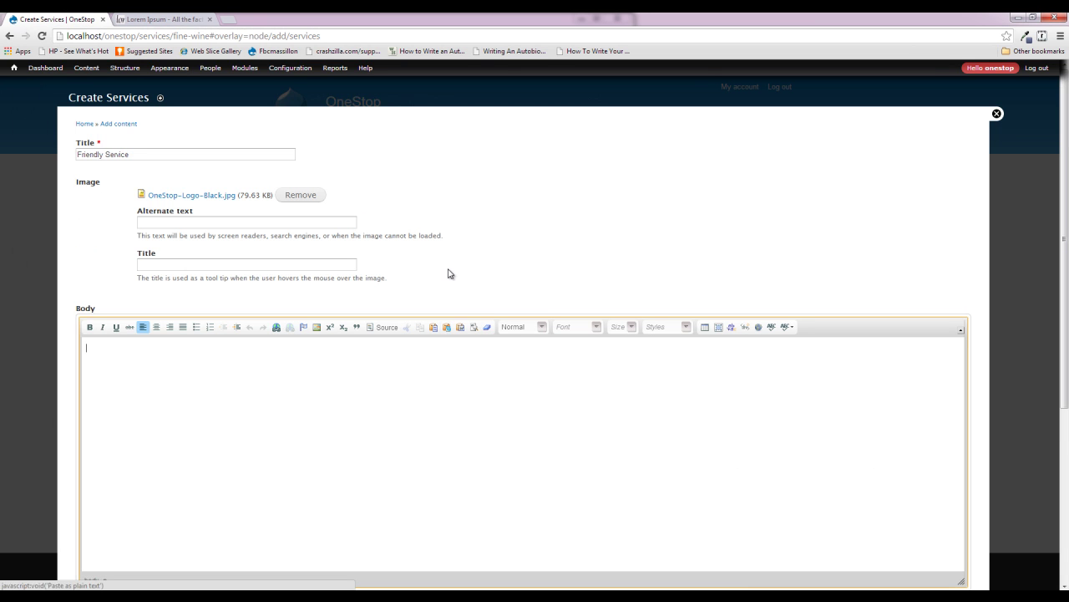
click(447, 327)
text(Lorem ipsum dolor sit amet, consectetur adipiscing elit. Vivamus gravida turpis nec consectetur bibendum. Fusce dictum lectus id vehicula ultricies. Vivamus nec accumsan leo. Maecenas risus erat, porta id sem eget, euismod adipiscing mauris. Vestibulum tincidunt nulla tortor, iaculis cursus nibh vehicula vitae. Cras sapien nulla, faucibus eget rutrum ut, hendrerit ac lacus. Suspendisse ultrices fermentum nisi, id venenatis enim. Vestibulum fringilla eros sed massa volutpat aliquet. Donec accumsan ligula id rhoncus tempus.  Fusce dignissim elementum scelerisque. Suspendisse felis tortor, suscipit in placerat eu, posuere sed orci. Vestibulum nulla mi, semper vel dolor vel, auctor elementum ipsum. Sed et nunc ultrices, gravida dui non, suscipit mi. Praesent velit justo, sodales ut tincidunt vel, sodales sit amet quam. Sed vitae justo blandit, porta lorem ac, pretium nisi. Nullam eu eros eget magna commodo aliquet nec at sapien. Interdum et malesuada fames ac ante ipsum primis in faucibus. Morbi erat nisl, blandit id urna a, varius vulputate leo.)
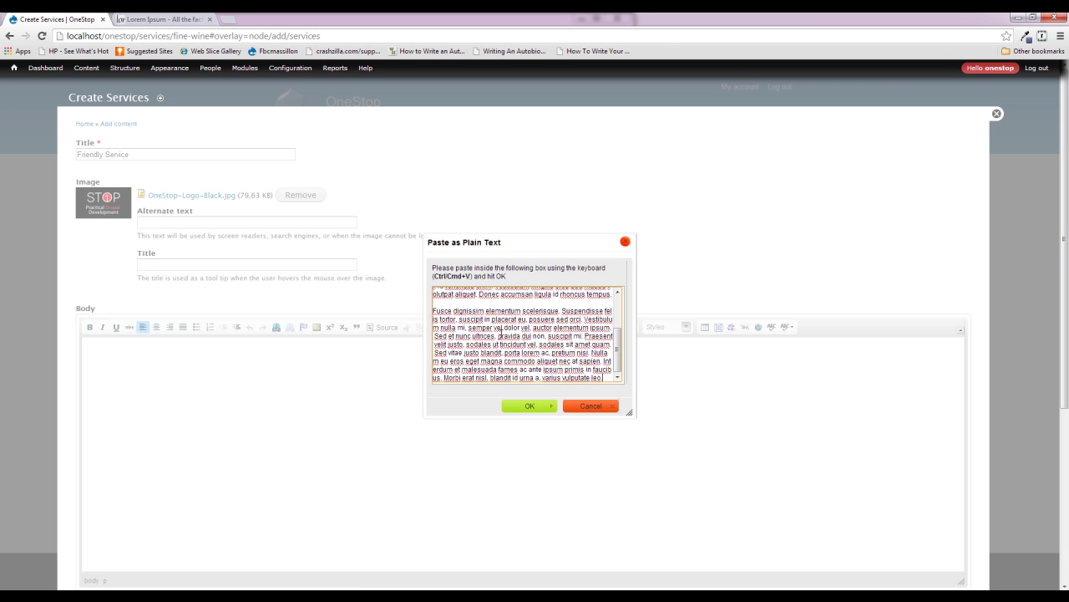
click(528, 406)
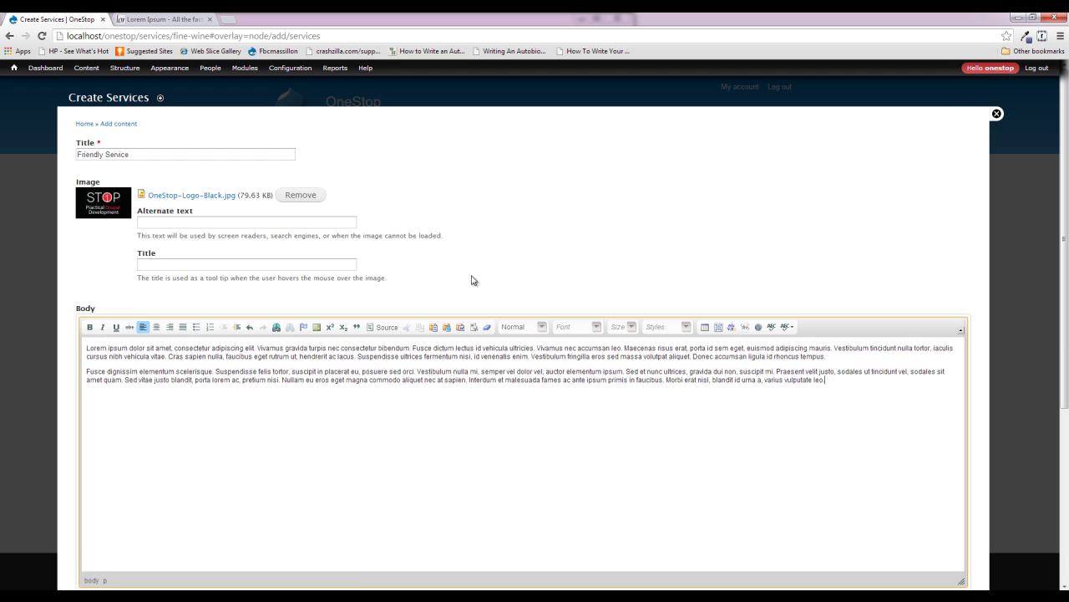
scroll(389, 258, down, 3)
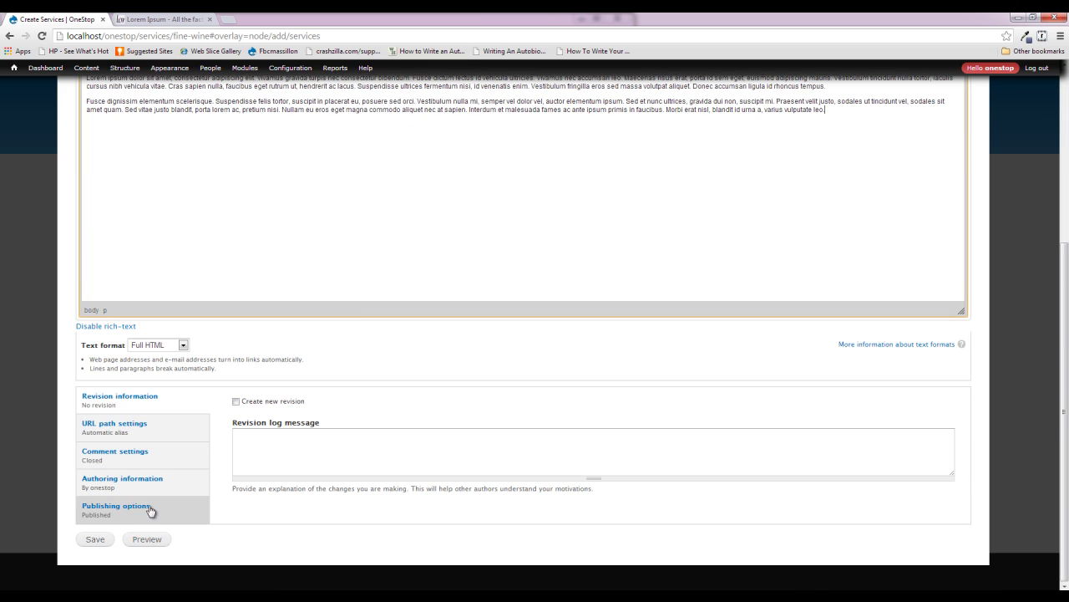
click(86, 543)
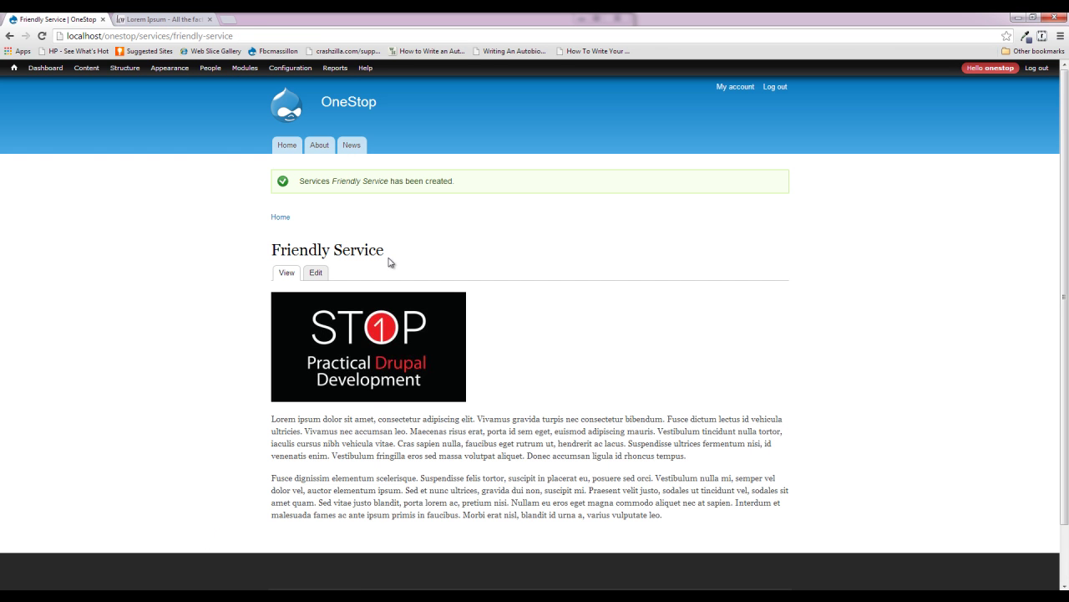
drag(389, 263, 129, 232)
click(584, 239)
scroll(232, 433, down, 1)
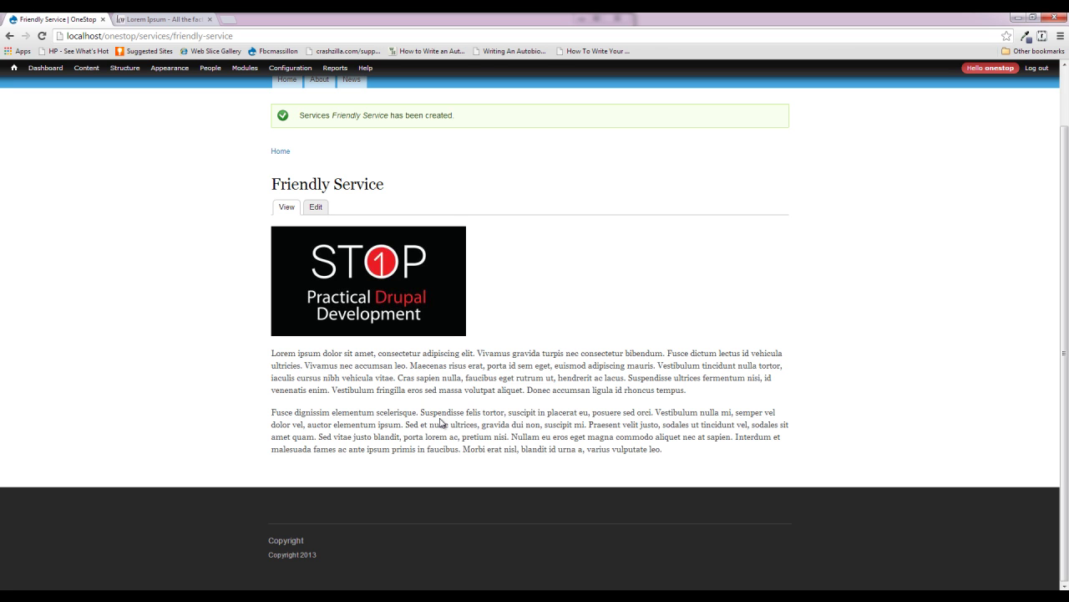
scroll(284, 420, up, 1)
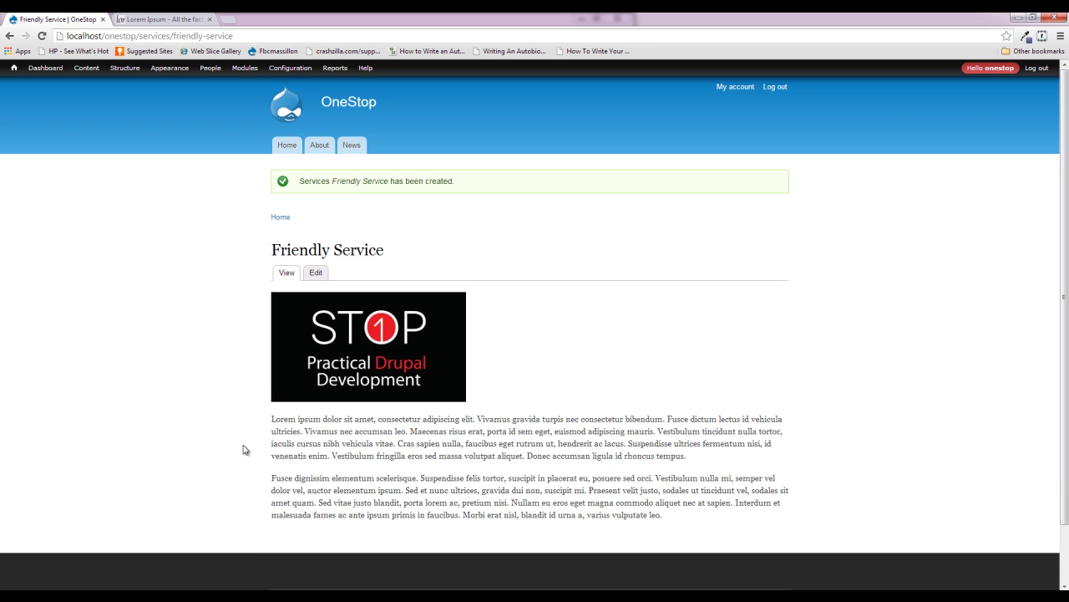
Open the configuration of the Copyright block in the page footer
scroll(241, 446, down, 1)
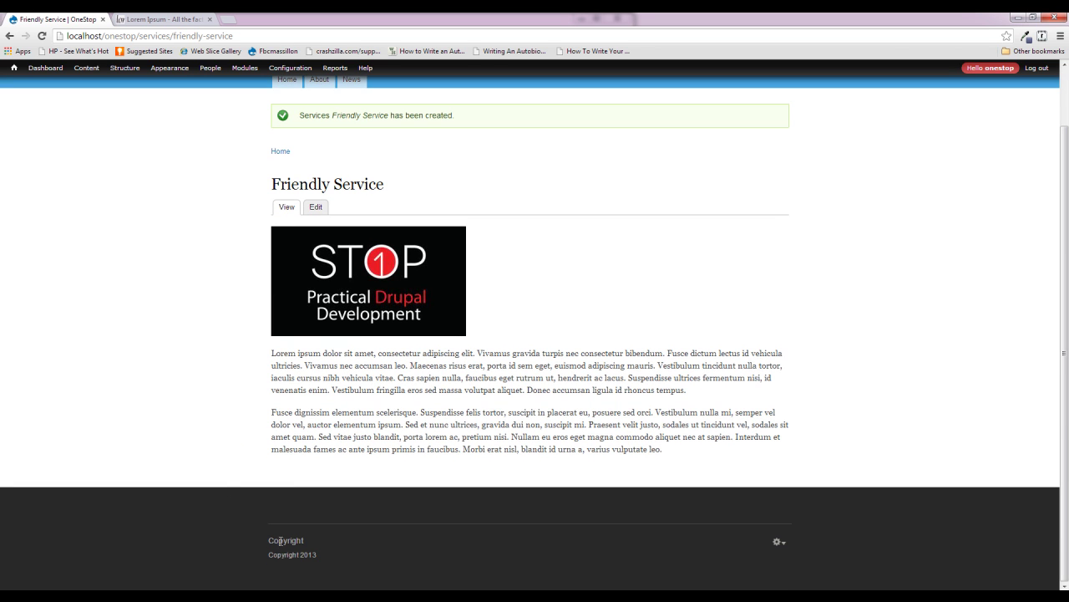
drag(268, 542, 328, 536)
click(776, 541)
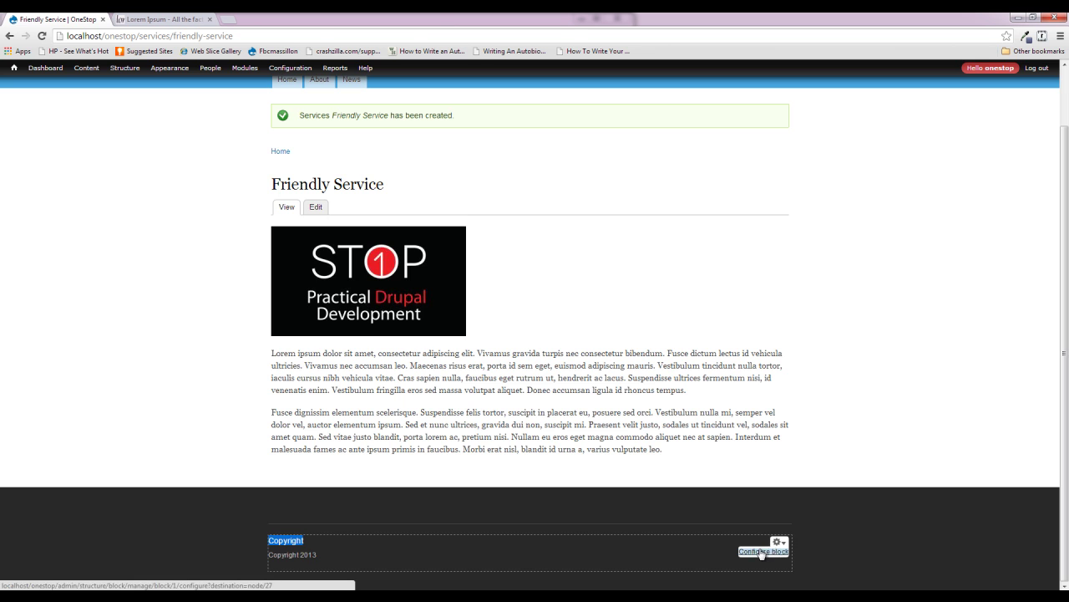
click(769, 551)
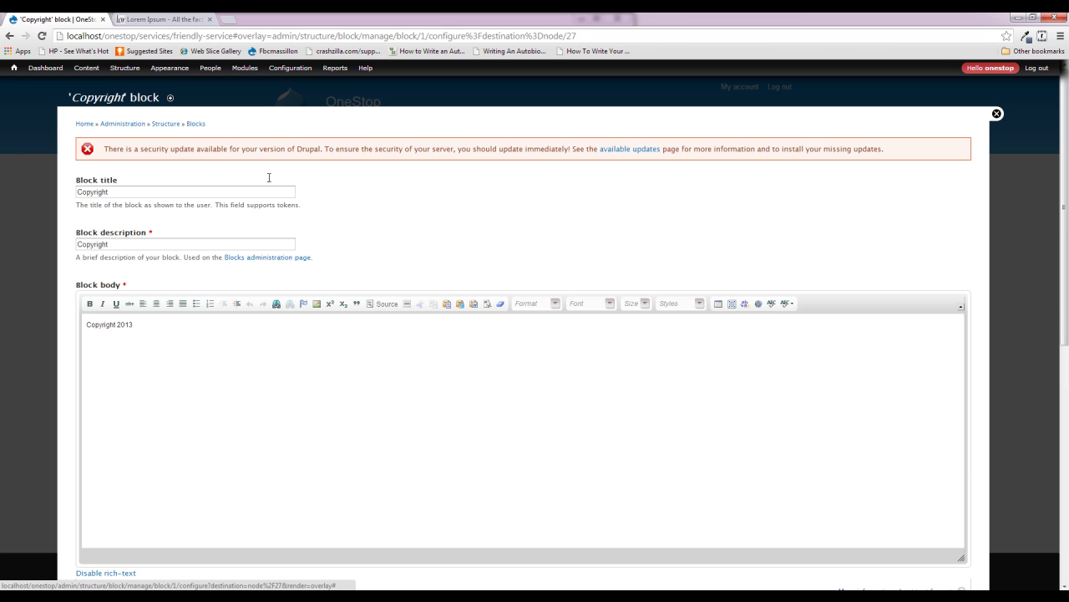
Set the Copyright block's title to <none>, save the block, and check the footer on the Friendly Service page
double_click(166, 193)
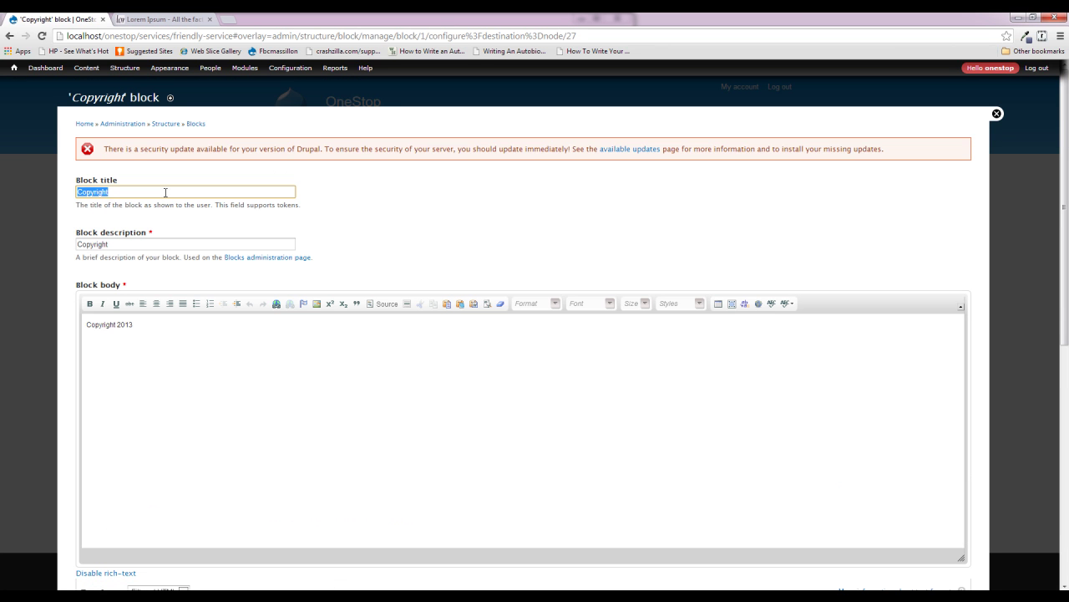
key(BackSpace)
text(<>)
text(none>)
click(386, 214)
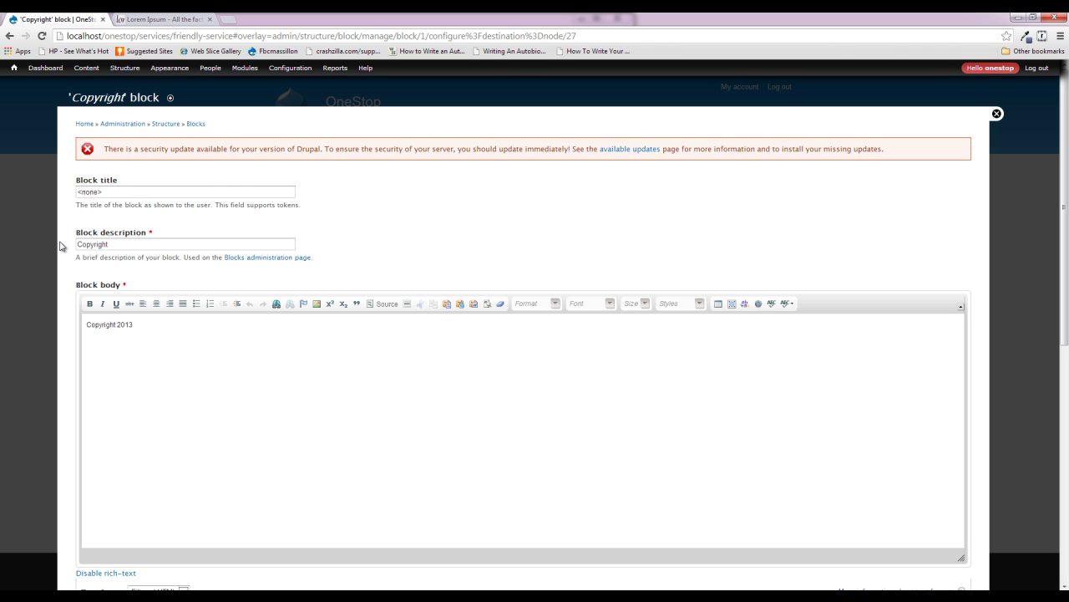
scroll(146, 548, down, 3)
scroll(146, 547, down, 2)
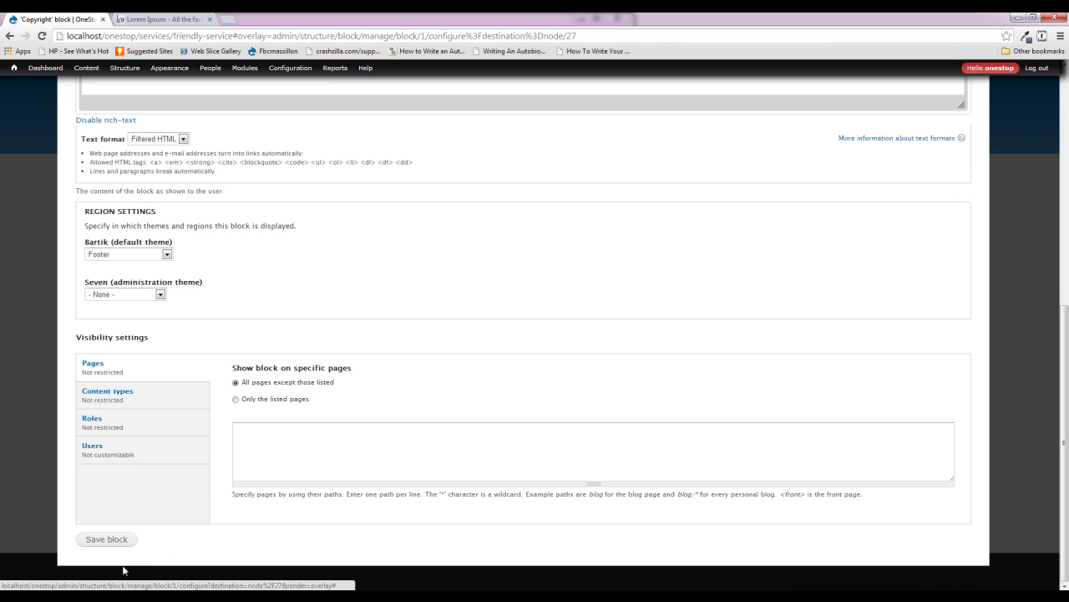
click(86, 539)
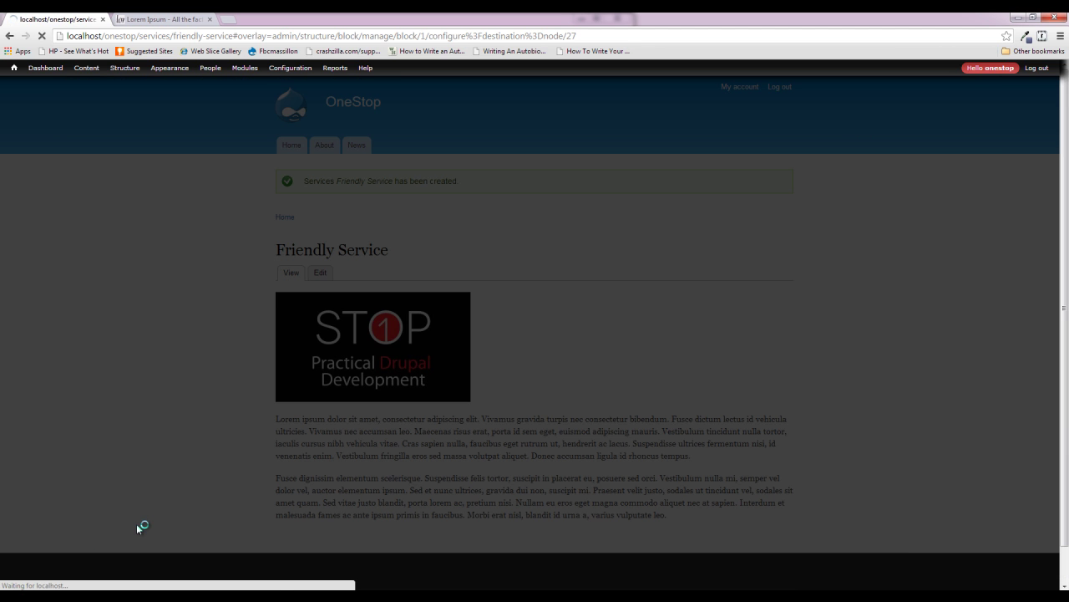
scroll(223, 468, down, 2)
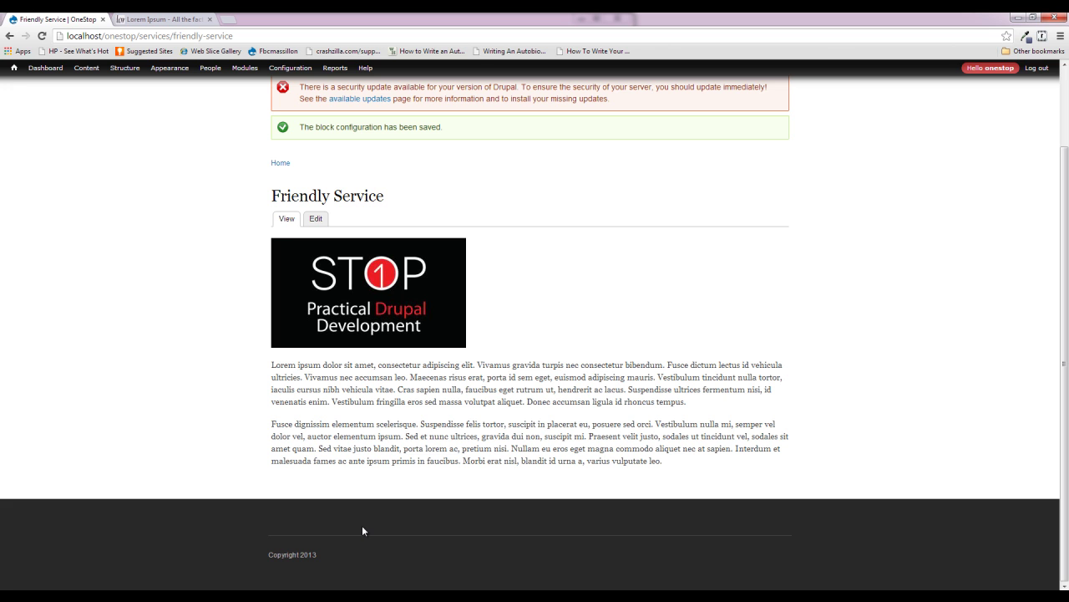
scroll(362, 526, up, 2)
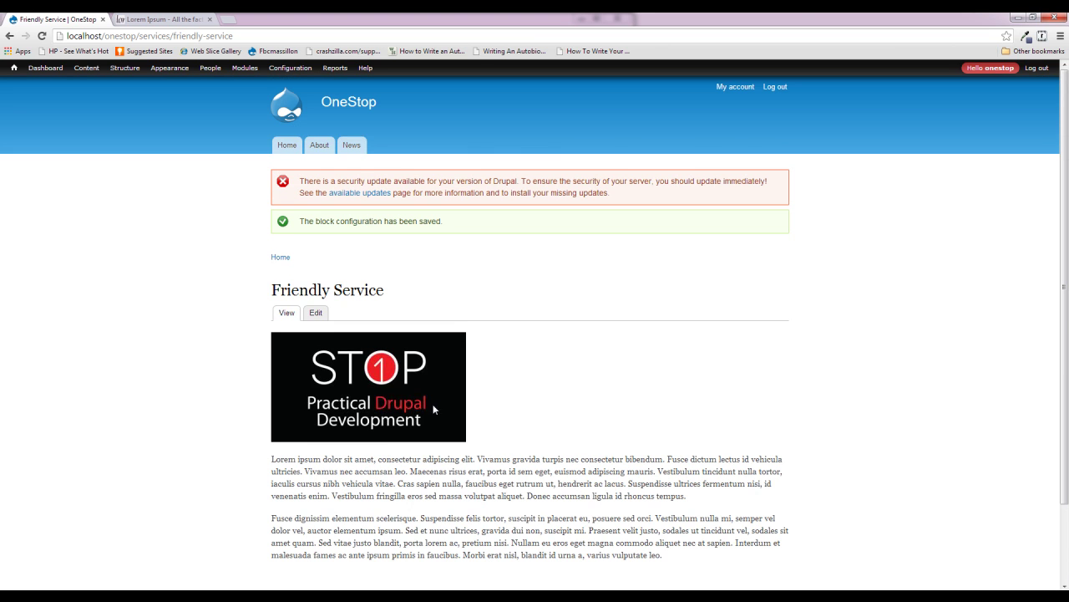